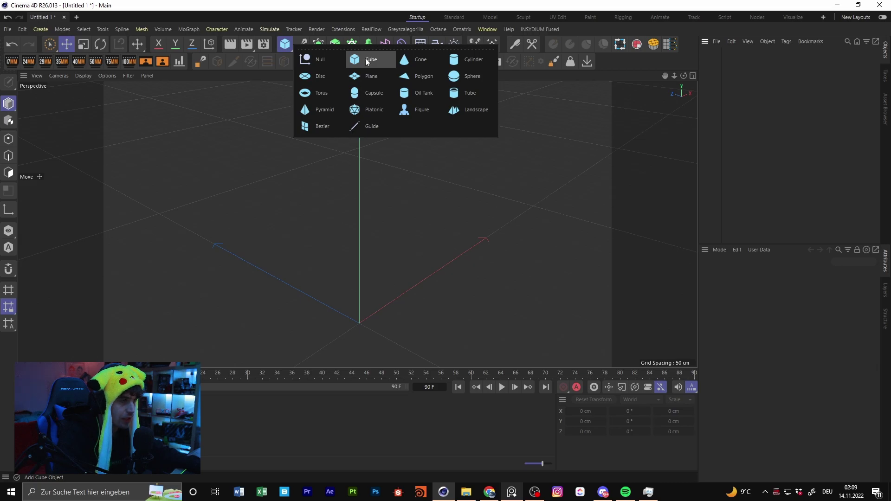
- Add a cube at the origin and raise it about 116 cm along the Y axis
{"action": "middle_click_drag", "start_coordinate": [351, 283], "coordinate": [357, 207], "text": "alt"}
{"action": "left_click_drag", "start_coordinate": [365, 210], "coordinate": [367, 121]}
{"action": "middle_click_drag", "start_coordinate": [409, 141], "coordinate": [404, 214], "text": "alt"}
- Add a plane and move it beside the cube, to about 56 cm on Y and -419 cm on Z
{"action": "left_click", "coordinate": [287, 47]}
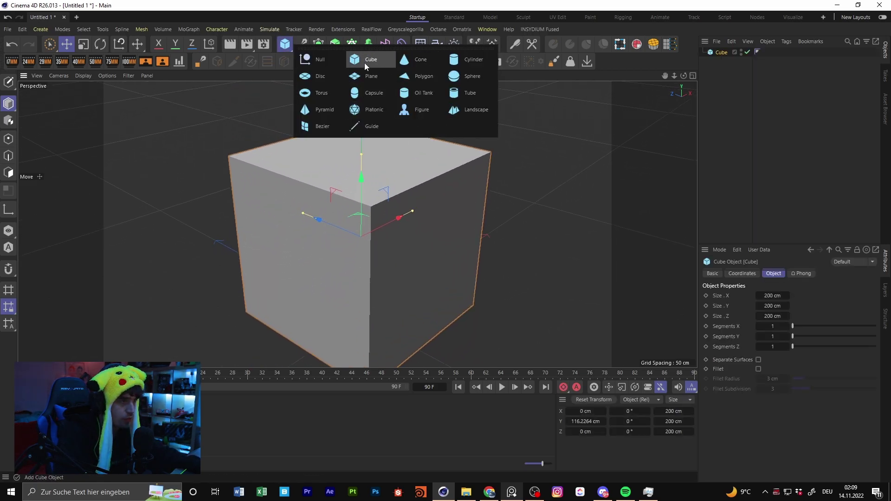
{"action": "left_click", "coordinate": [376, 75]}
{"action": "middle_click_drag", "start_coordinate": [465, 265], "coordinate": [327, 198], "text": "alt"}
{"action": "left_click_drag", "start_coordinate": [227, 215], "coordinate": [569, 323]}
{"action": "middle_click_drag", "start_coordinate": [455, 190], "coordinate": [418, 231], "text": "alt"}
{"action": "scroll", "coordinate": [405, 200], "scroll_direction": "down", "scroll_amount": 4}
{"action": "left_click", "coordinate": [318, 179]}
{"action": "left_click", "coordinate": [512, 301]}
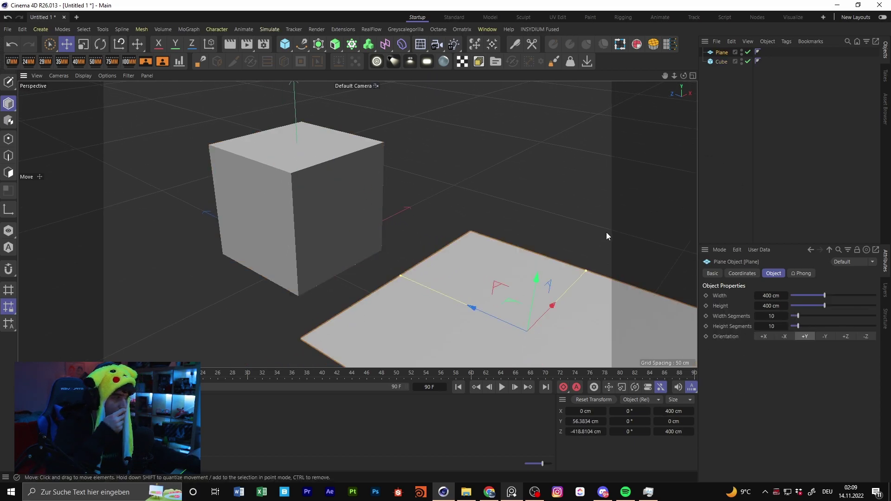
- Switch the viewport display to Gouraud Shading (Lines) so the objects' polygon edges are drawn
{"action": "left_click", "coordinate": [330, 186]}
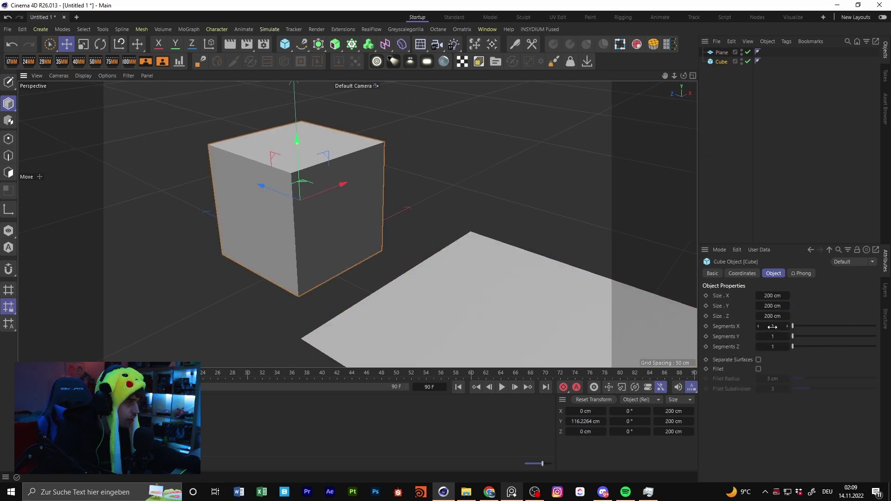
{"action": "left_click", "coordinate": [84, 75]}
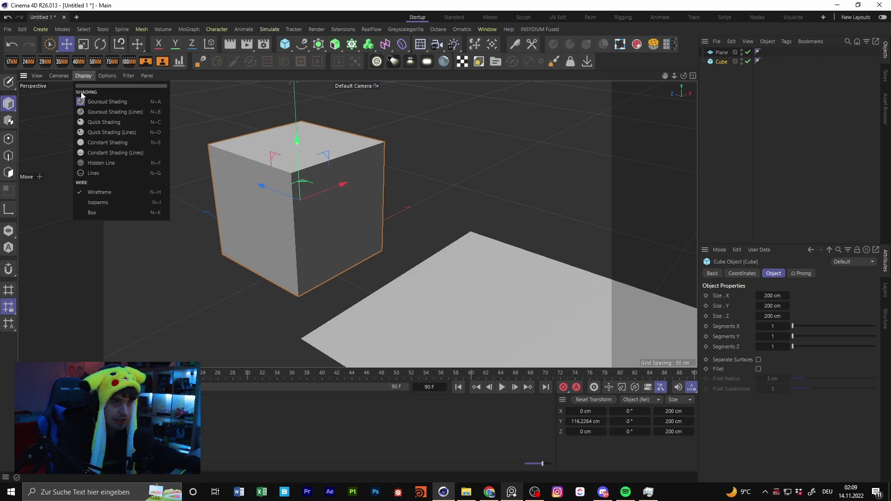
{"action": "left_click", "coordinate": [101, 113]}
{"action": "mouse_move", "coordinate": [473, 242]}
{"action": "left_mouse_down", "text": "alt"}
{"action": "mouse_move", "coordinate": [302, 223]}
{"action": "mouse_move", "coordinate": [461, 249]}
{"action": "left_mouse_up", "text": "alt"}
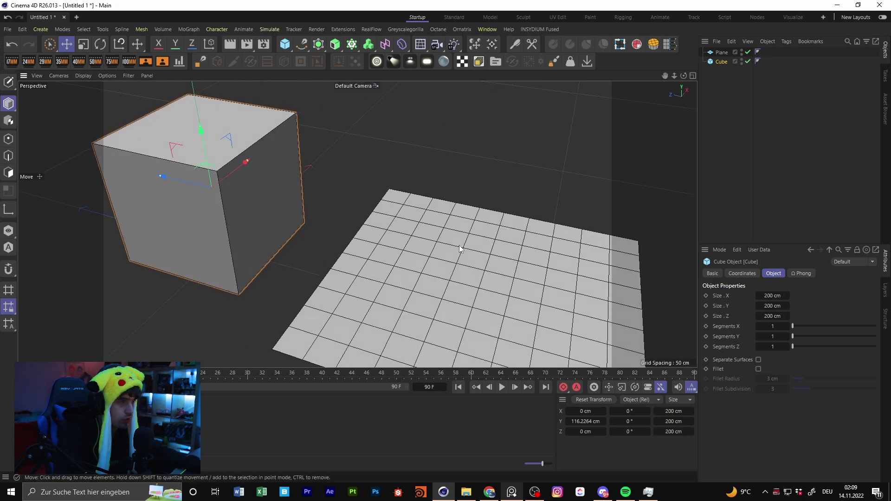
- Set both the width segments and the height segments of the plane to 1
{"action": "left_click", "coordinate": [524, 233]}
{"action": "double_click", "coordinate": [770, 317]}
{"action": "type", "text": "1"}
{"action": "key", "text": "Tab"}
{"action": "type", "text": "1"}
{"action": "key", "text": "Return"}
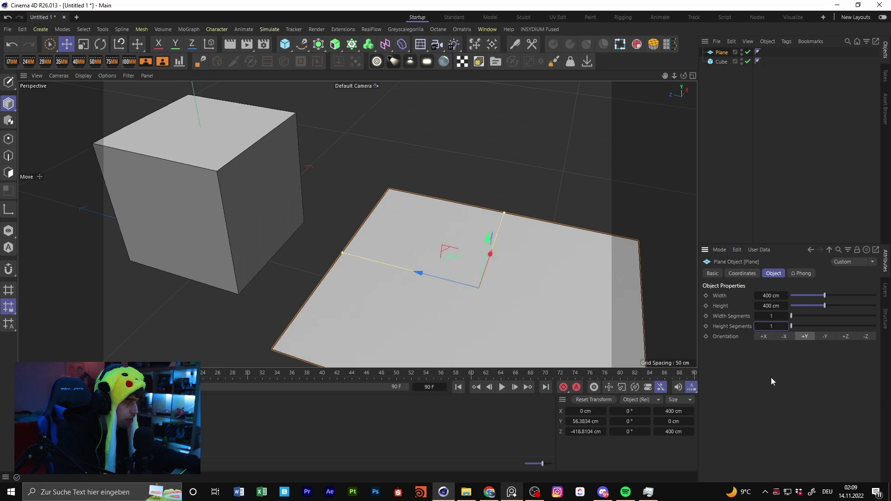
{"action": "middle_click_drag", "start_coordinate": [465, 282], "coordinate": [411, 253], "text": "alt"}
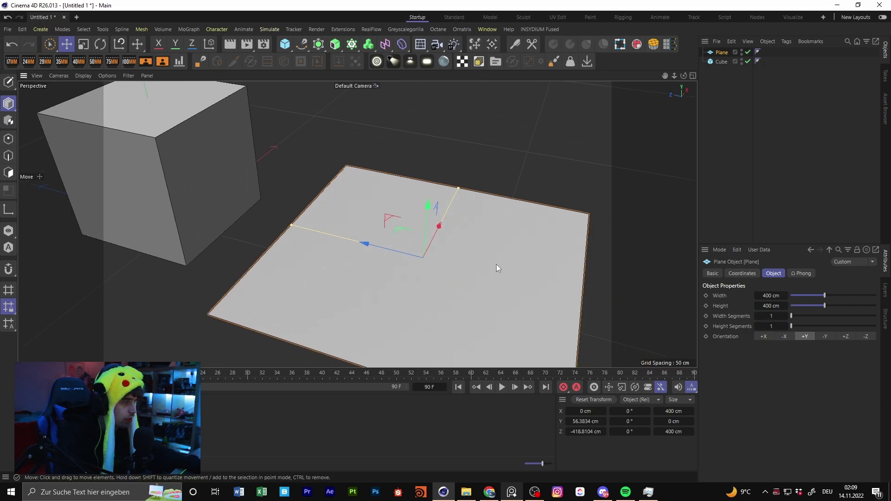
- Examine the cube and the plane from several angles with the cube selected
{"action": "middle_click_drag", "start_coordinate": [549, 270], "coordinate": [687, 314], "text": "alt"}
{"action": "left_click", "coordinate": [376, 187]}
{"action": "left_click_drag", "start_coordinate": [452, 237], "coordinate": [367, 262], "text": "alt"}
{"action": "middle_click_drag", "start_coordinate": [384, 240], "coordinate": [355, 221], "text": "alt"}
{"action": "right_click_drag", "start_coordinate": [396, 231], "coordinate": [379, 244], "text": "alt"}
{"action": "middle_click_drag", "start_coordinate": [400, 246], "coordinate": [422, 256], "text": "alt"}
{"action": "left_click_drag", "start_coordinate": [422, 255], "coordinate": [426, 280], "text": "alt"}
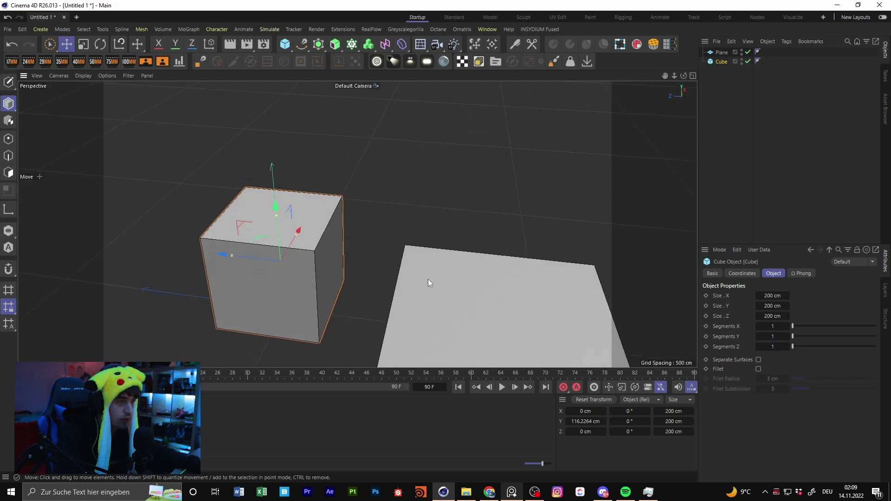
{"action": "middle_click_drag", "start_coordinate": [429, 272], "coordinate": [418, 243], "text": "alt"}
{"action": "right_click_drag", "start_coordinate": [418, 244], "coordinate": [424, 266], "text": "alt"}
{"action": "left_click_drag", "start_coordinate": [424, 266], "coordinate": [457, 251], "text": "alt"}
{"action": "left_click_drag", "start_coordinate": [496, 280], "coordinate": [333, 213], "text": "alt"}
{"action": "right_click_drag", "start_coordinate": [333, 213], "coordinate": [355, 214], "text": "alt"}
{"action": "middle_click_drag", "start_coordinate": [354, 214], "coordinate": [363, 255], "text": "alt"}
{"action": "left_click_drag", "start_coordinate": [363, 255], "coordinate": [364, 243], "text": "alt"}
{"action": "right_click_drag", "start_coordinate": [362, 241], "coordinate": [381, 240], "text": "alt"}
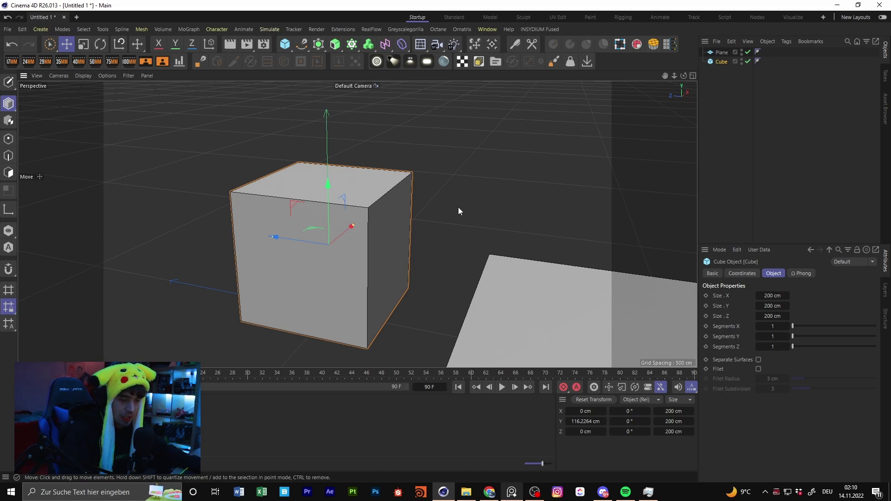
- Convert the cube and the plane into editable polygon objects
{"action": "left_click", "coordinate": [9, 81]}
{"action": "middle_click_drag", "start_coordinate": [392, 216], "coordinate": [305, 187], "text": "alt"}
{"action": "left_click", "coordinate": [510, 283]}
{"action": "left_click", "coordinate": [12, 84]}
{"action": "middle_click_drag", "start_coordinate": [174, 151], "coordinate": [243, 159], "text": "alt"}
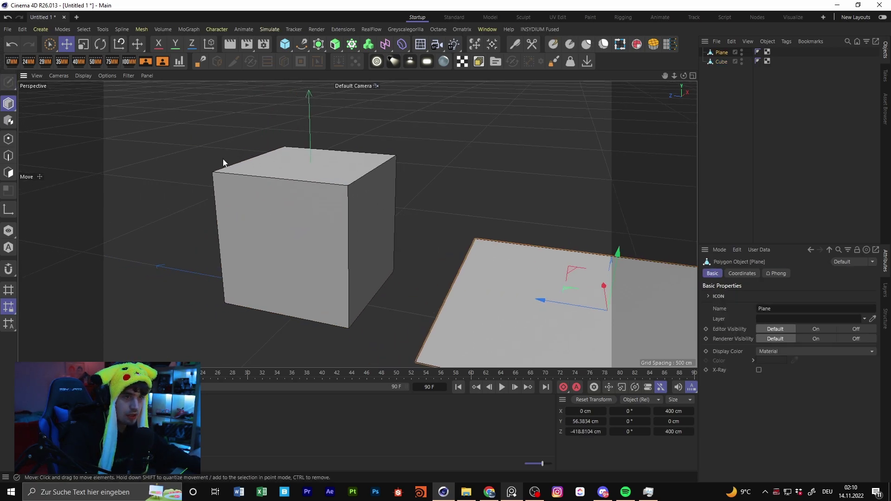
- Switch to polygon mode and select one side face of the cube
{"action": "left_click", "coordinate": [8, 173]}
{"action": "left_click", "coordinate": [721, 61]}
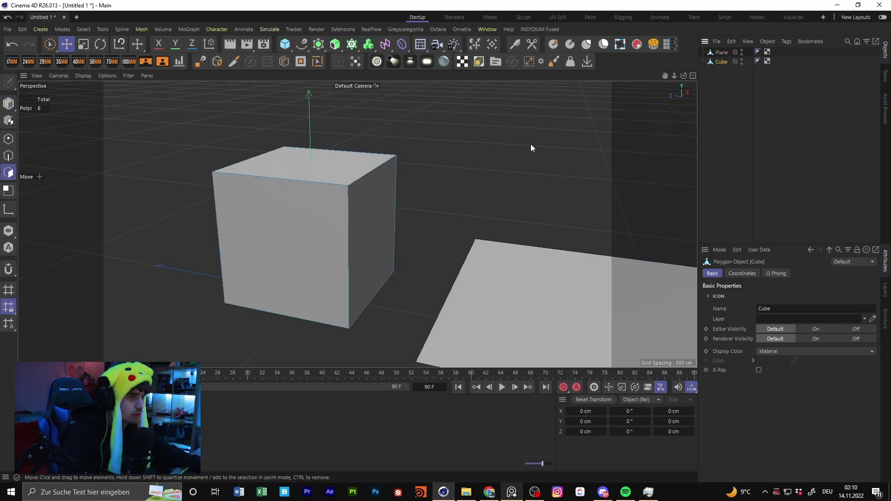
{"action": "middle_click_drag", "start_coordinate": [288, 204], "coordinate": [361, 212], "text": "alt"}
{"action": "left_click", "coordinate": [361, 211]}
{"action": "left_click_drag", "start_coordinate": [453, 227], "coordinate": [391, 247], "text": "alt"}
{"action": "middle_click_drag", "start_coordinate": [391, 247], "coordinate": [490, 216], "text": "alt"}
{"action": "left_click_drag", "start_coordinate": [490, 216], "coordinate": [476, 224], "text": "alt"}
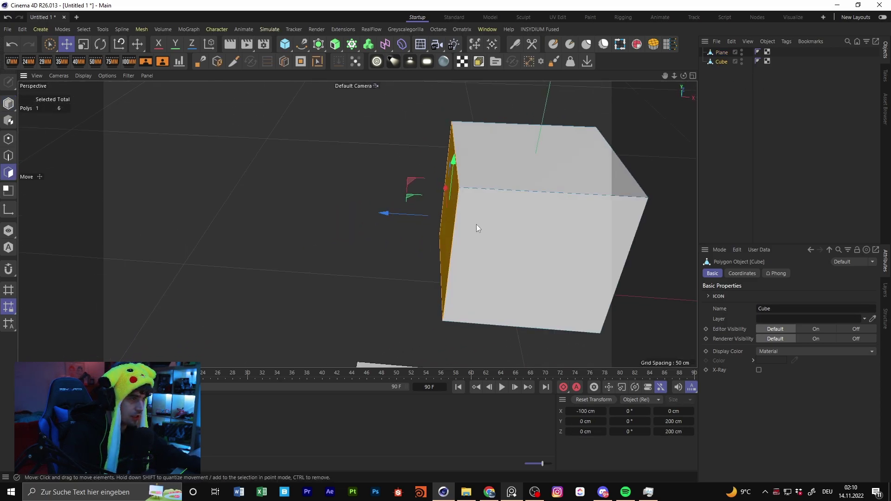
- Extrude the cube's selected side face with an offset of 5 cm
{"action": "key", "text": "d"}
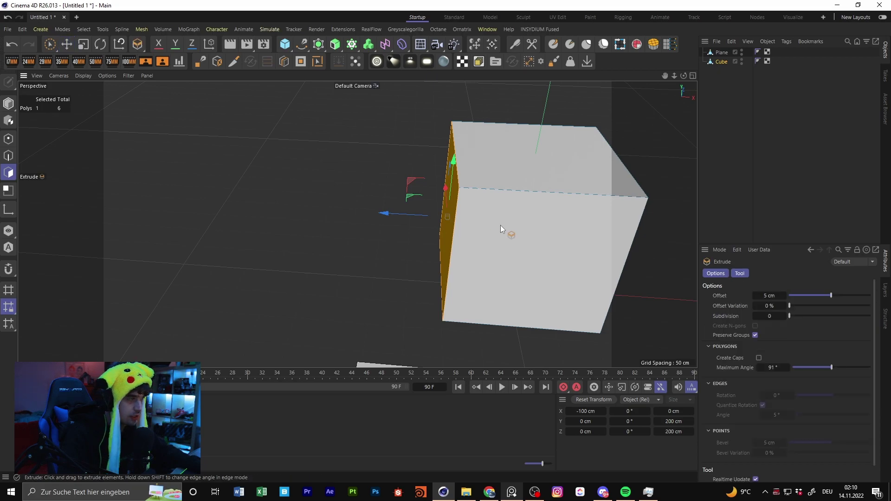
{"action": "right_click", "coordinate": [450, 238]}
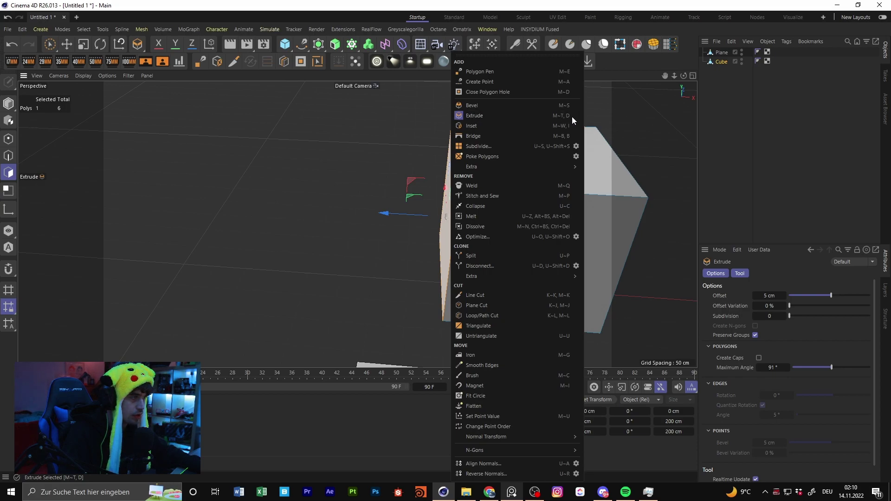
{"action": "left_click", "coordinate": [490, 114]}
{"action": "left_click_drag", "start_coordinate": [357, 224], "coordinate": [306, 186], "text": "alt"}
{"action": "left_click_drag", "start_coordinate": [381, 231], "coordinate": [493, 226], "text": "alt"}
{"action": "left_click", "coordinate": [741, 273]}
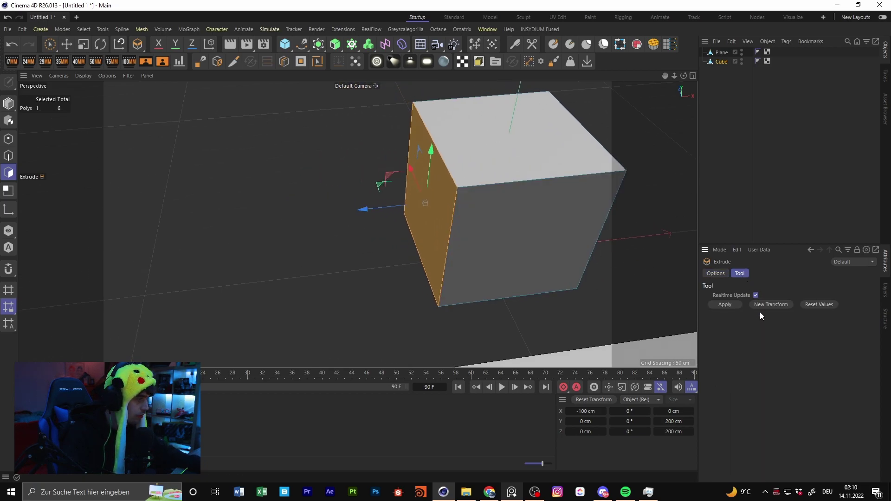
{"action": "left_click", "coordinate": [726, 304]}
{"action": "left_click", "coordinate": [717, 274]}
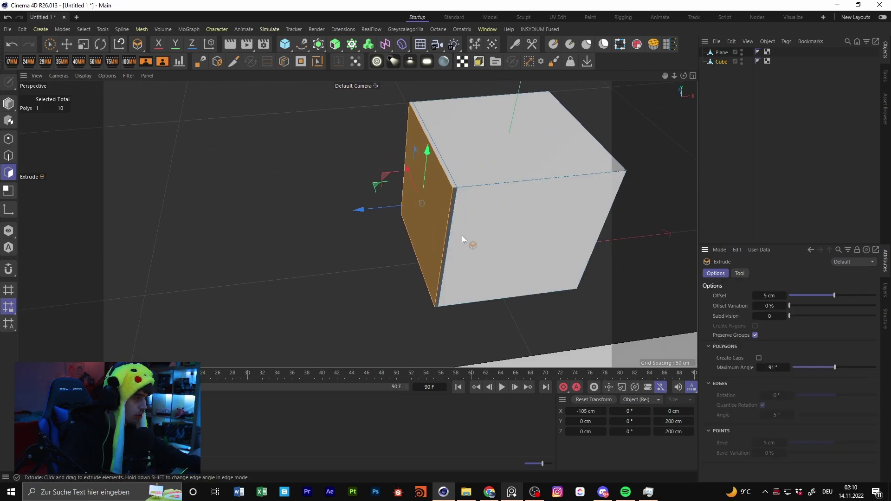
- Extrude the selected face outward freehand by about 119 cm and once more by about 326 cm
{"action": "left_click_drag", "start_coordinate": [497, 229], "coordinate": [553, 230]}
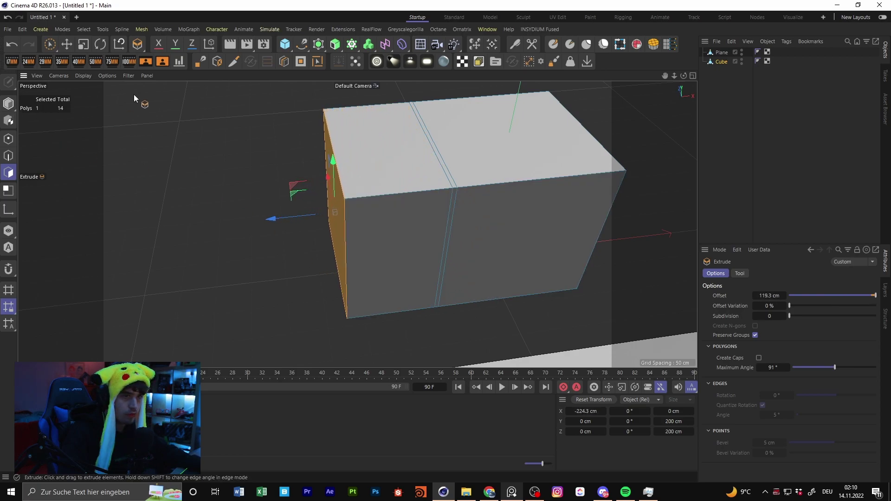
{"action": "left_click", "coordinate": [72, 47]}
{"action": "middle_click_drag", "start_coordinate": [193, 147], "coordinate": [246, 184], "text": "alt"}
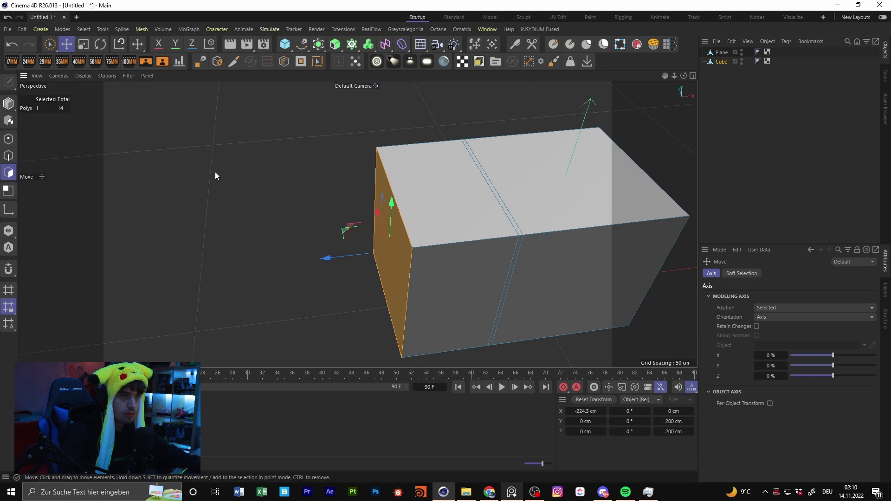
{"action": "key", "text": "d"}
{"action": "left_click_drag", "start_coordinate": [261, 209], "coordinate": [421, 209]}
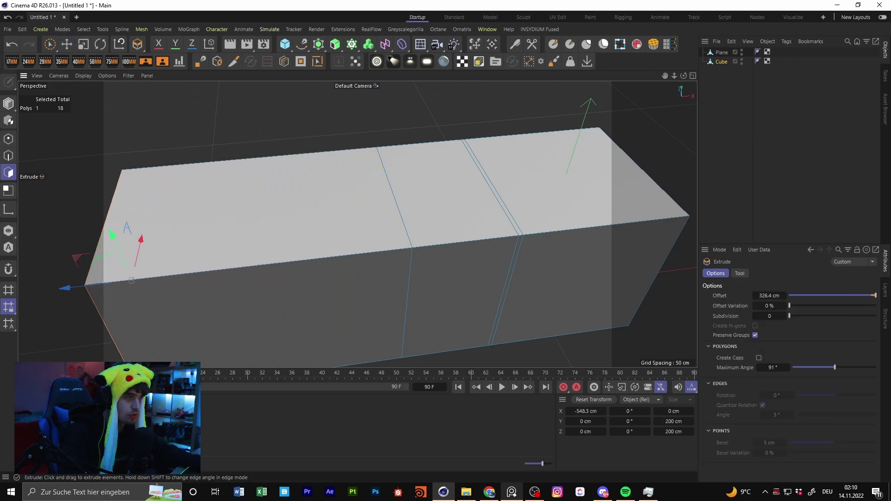
- Lengthen the block with several more freehand extrusions of its end face, the last one about 54 cm
{"action": "key", "text": "e"}
{"action": "middle_click_drag", "start_coordinate": [254, 212], "coordinate": [414, 154], "text": "alt"}
{"action": "left_click_drag", "start_coordinate": [414, 154], "coordinate": [431, 178], "text": "alt"}
{"action": "key", "text": "d"}
{"action": "key", "text": "e"}
{"action": "key", "text": "d"}
{"action": "left_click_drag", "start_coordinate": [376, 188], "coordinate": [414, 189]}
{"action": "key", "text": "e"}
{"action": "middle_click_drag", "start_coordinate": [338, 225], "coordinate": [425, 188], "text": "alt"}
{"action": "scroll", "coordinate": [425, 188], "scroll_direction": "down", "scroll_amount": 5}
{"action": "key", "text": "d"}
{"action": "left_click_drag", "start_coordinate": [425, 188], "coordinate": [440, 188]}
{"action": "left_click_drag", "start_coordinate": [452, 221], "coordinate": [469, 207]}
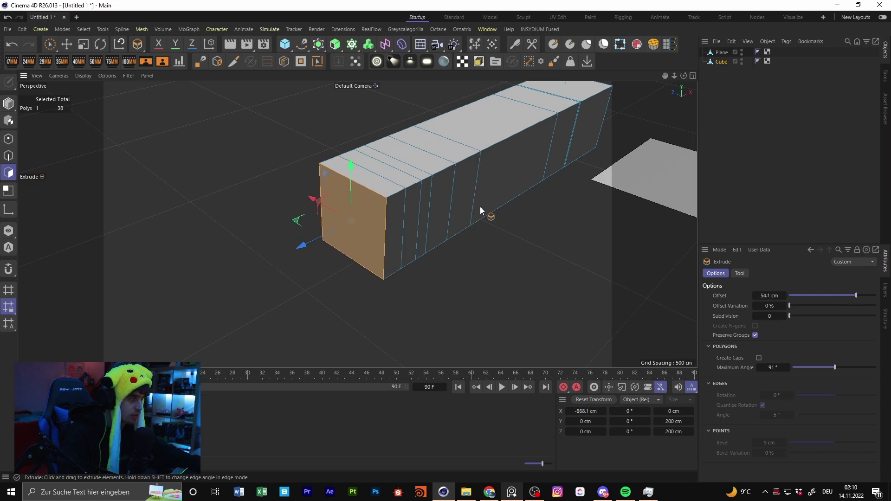
- Try extruding the block's end face by adjusting the Extrude tool's offset value, and undo that extrusion
{"action": "key", "text": "e"}
{"action": "key", "text": "d"}
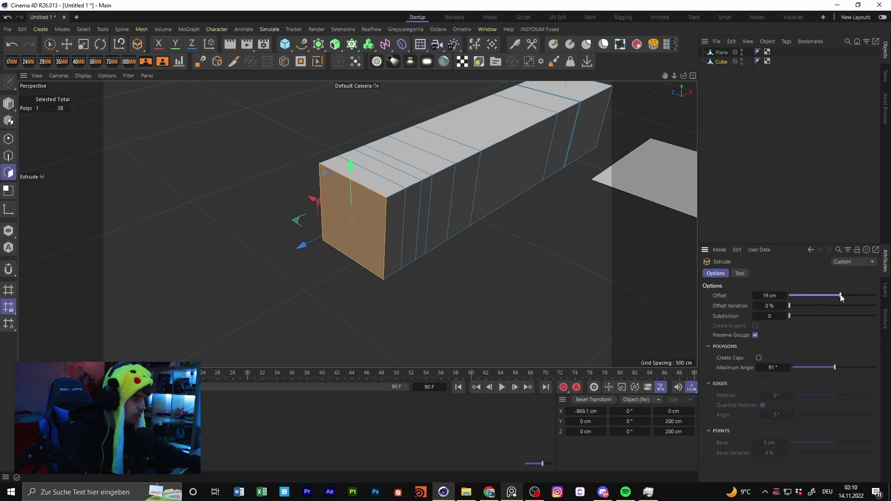
{"action": "left_click", "coordinate": [740, 274]}
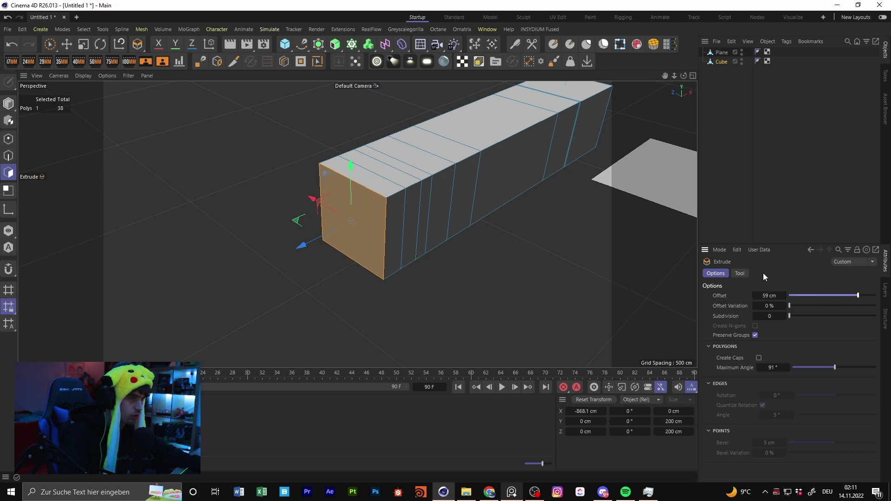
{"action": "left_click_drag", "start_coordinate": [834, 295], "coordinate": [851, 295]}
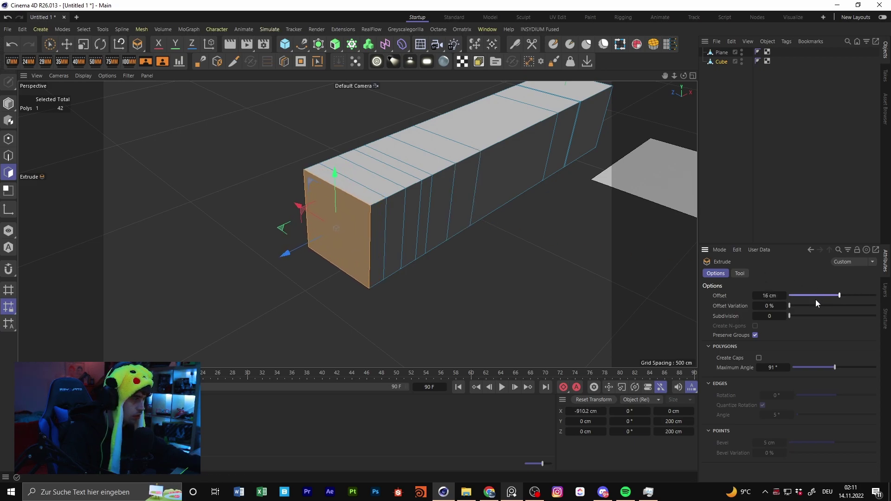
{"action": "key", "text": "ctrl+z"}
- Examine the inside of the extruded block, looking along its length at the inner walls
{"action": "middle_click_drag", "start_coordinate": [391, 255], "coordinate": [319, 247], "text": "alt"}
{"action": "left_click_drag", "start_coordinate": [426, 181], "coordinate": [375, 253], "text": "alt"}
{"action": "left_click_drag", "start_coordinate": [428, 223], "coordinate": [463, 179], "text": "alt"}
{"action": "right_click_drag", "start_coordinate": [364, 171], "coordinate": [399, 158], "text": "alt"}
{"action": "left_click_drag", "start_coordinate": [418, 167], "coordinate": [299, 227], "text": "alt"}
{"action": "right_click_drag", "start_coordinate": [299, 226], "coordinate": [401, 201], "text": "alt"}
{"action": "left_click_drag", "start_coordinate": [401, 202], "coordinate": [278, 199], "text": "alt"}
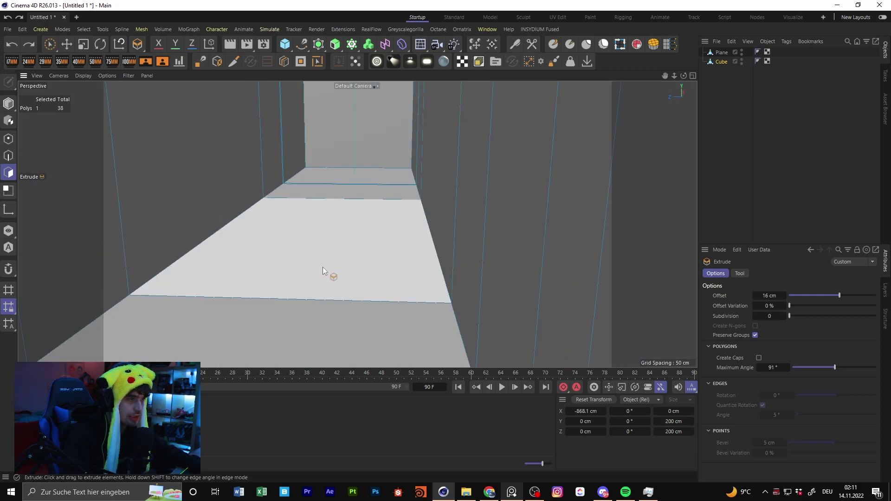
- Enable Create Caps for the Extrude tool and extrude the block's end face about 488 cm
{"action": "key", "text": "o"}
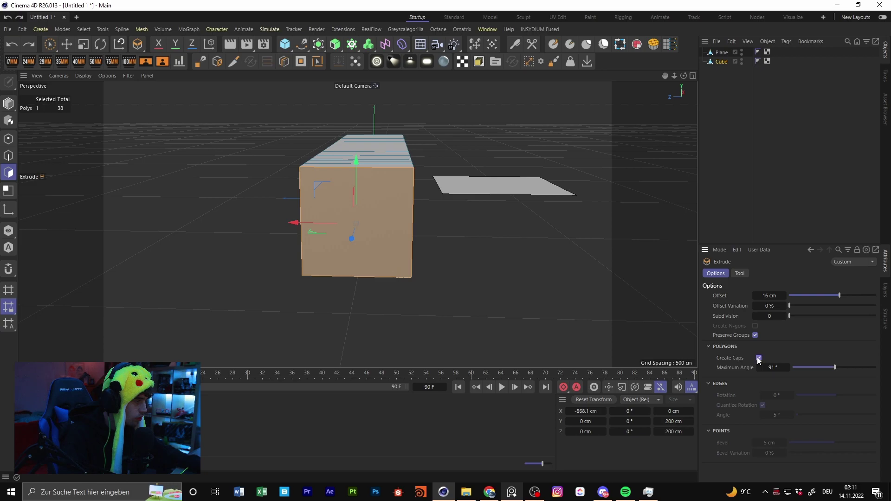
{"action": "left_click_drag", "start_coordinate": [434, 185], "coordinate": [361, 281]}
{"action": "right_click_drag", "start_coordinate": [359, 282], "coordinate": [676, 250], "text": "alt"}
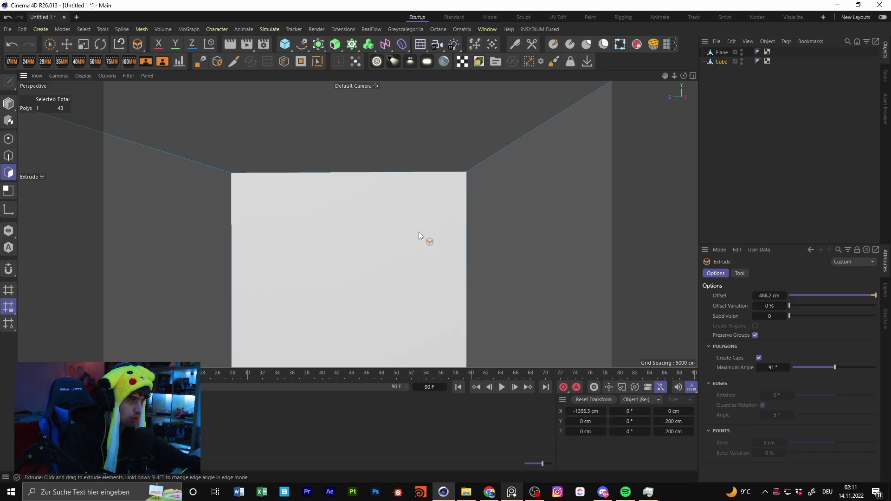
{"action": "right_click_drag", "start_coordinate": [311, 257], "coordinate": [381, 237], "text": "alt"}
{"action": "left_click_drag", "start_coordinate": [521, 279], "coordinate": [344, 205], "text": "alt"}
{"action": "right_click_drag", "start_coordinate": [343, 204], "coordinate": [355, 200], "text": "alt"}
{"action": "middle_click_drag", "start_coordinate": [467, 184], "coordinate": [419, 237], "text": "alt"}
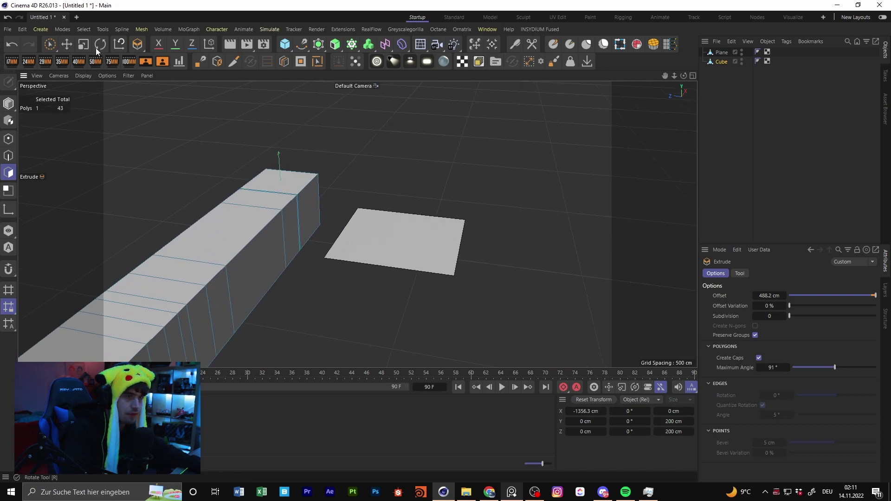
- Select the plane's single polygon in polygon mode and activate the Extrude tool
{"action": "left_click", "coordinate": [69, 48]}
{"action": "left_click", "coordinate": [379, 226]}
{"action": "left_click", "coordinate": [9, 100]}
{"action": "left_click", "coordinate": [375, 238]}
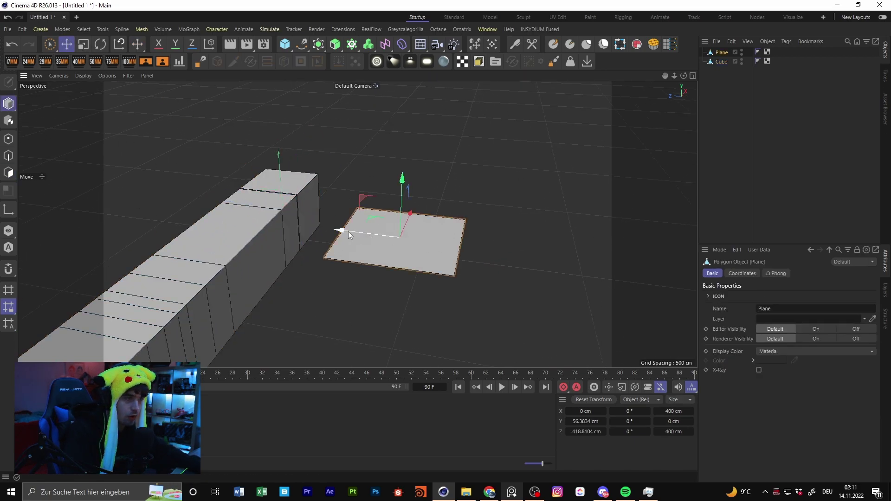
{"action": "left_click", "coordinate": [9, 172]}
{"action": "middle_click_drag", "start_coordinate": [407, 242], "coordinate": [395, 265], "text": "alt"}
{"action": "left_click", "coordinate": [395, 265]}
{"action": "key", "text": "d"}
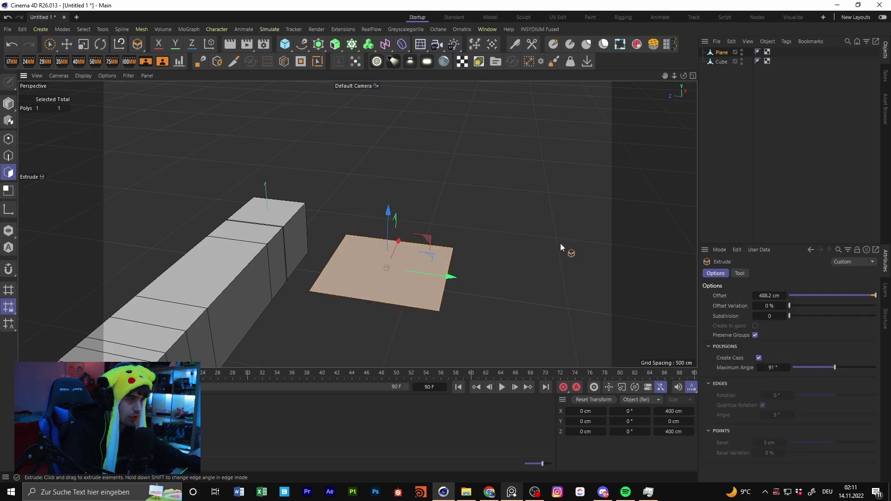
- Try extruding the plane's polygon with and without Create Caps, and undo the extrusions and the polygon selection
{"action": "left_click_drag", "start_coordinate": [491, 336], "coordinate": [407, 199], "text": "alt"}
{"action": "key", "text": "ctrl+z"}
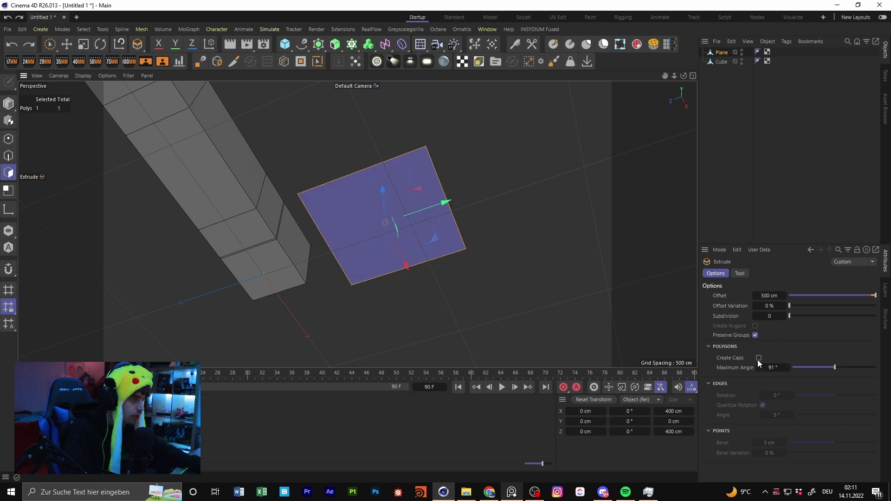
{"action": "left_click_drag", "start_coordinate": [464, 224], "coordinate": [412, 211]}
{"action": "left_click_drag", "start_coordinate": [413, 211], "coordinate": [402, 190], "text": "alt"}
{"action": "left_click_drag", "start_coordinate": [440, 319], "coordinate": [438, 300], "text": "alt"}
{"action": "key", "text": "ctrl+z"}
{"action": "key", "text": "ctrl+z"}
{"action": "key", "text": "ctrl+z"}
- Return to model mode with the Move tool and select the plane beside the block
{"action": "middle_click_drag", "start_coordinate": [377, 255], "coordinate": [522, 222], "text": "alt"}
{"action": "left_click", "coordinate": [66, 43]}
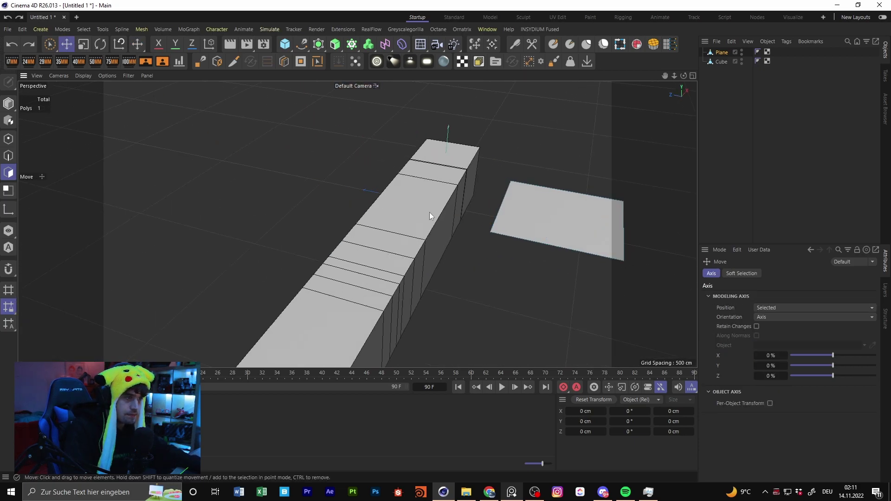
{"action": "left_click", "coordinate": [9, 103]}
{"action": "left_click", "coordinate": [430, 206]}
{"action": "middle_click_drag", "start_coordinate": [429, 206], "coordinate": [347, 224], "text": "alt"}
{"action": "middle_click_drag", "start_coordinate": [269, 174], "coordinate": [405, 161], "text": "alt"}
{"action": "middle_click_drag", "start_coordinate": [479, 200], "coordinate": [339, 195], "text": "alt"}
{"action": "left_click", "coordinate": [511, 238]}
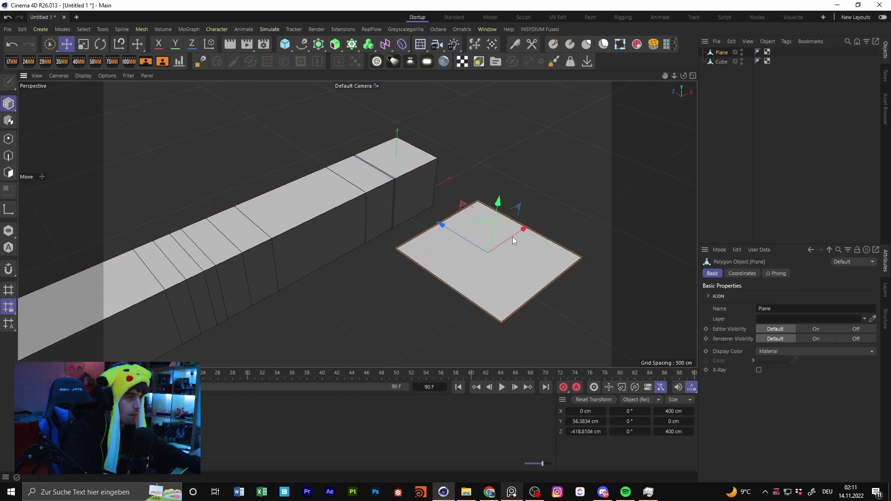
- Add a new 400 x 400 cm plane with 10 x 10 segments and delete the old single-polygon plane
{"action": "left_click", "coordinate": [289, 46]}
{"action": "left_click", "coordinate": [382, 67]}
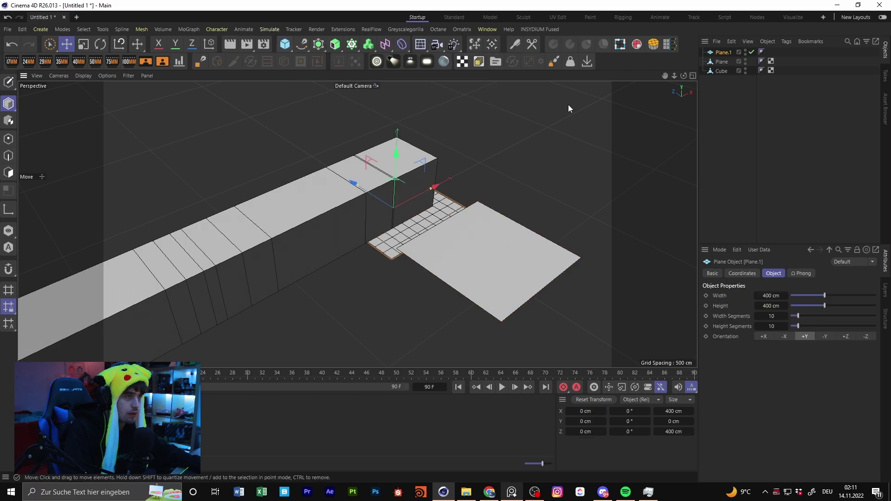
{"action": "left_click", "coordinate": [723, 61]}
{"action": "key", "text": "Delete"}
{"action": "left_click", "coordinate": [724, 53]}
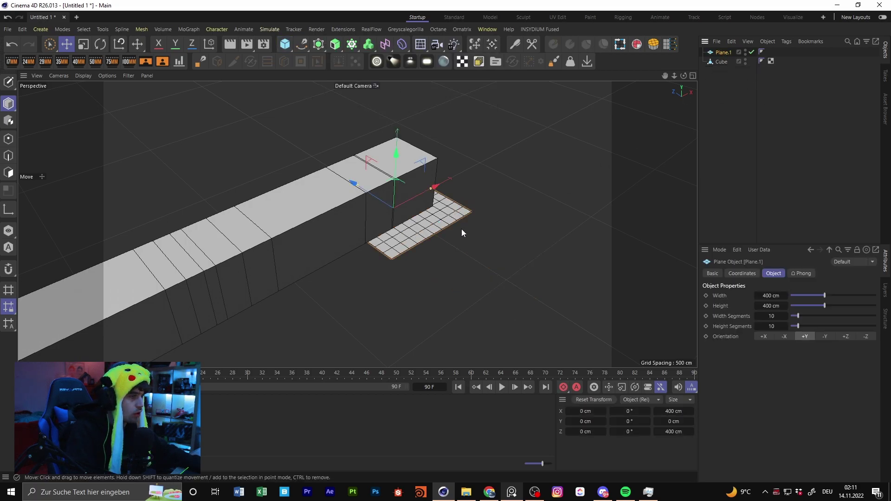
- Move the new plane clear of the block and make it editable in polygon mode
{"action": "left_click_drag", "start_coordinate": [360, 187], "coordinate": [450, 244]}
{"action": "key", "text": "c"}
{"action": "left_click", "coordinate": [8, 172]}
{"action": "key", "text": "o"}
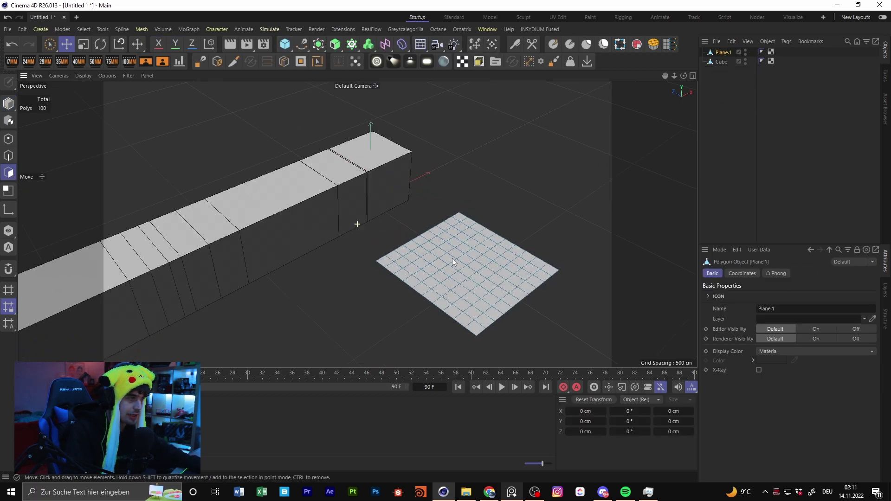
- Select several separate groups of polygons scattered across the 10 x 10 plane with Live Selection
{"action": "left_click", "coordinate": [48, 44]}
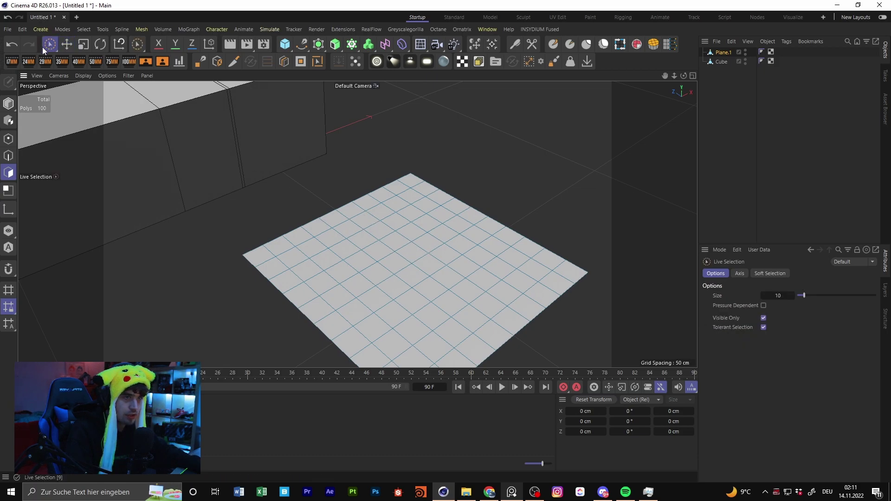
{"action": "left_click", "coordinate": [411, 253]}
{"action": "left_click_drag", "start_coordinate": [430, 314], "coordinate": [452, 333], "text": "shift"}
{"action": "left_click_drag", "start_coordinate": [345, 250], "coordinate": [332, 238], "text": "shift"}
{"action": "left_click_drag", "start_coordinate": [358, 211], "coordinate": [394, 222], "text": "shift"}
{"action": "left_click_drag", "start_coordinate": [443, 214], "coordinate": [478, 233], "text": "shift"}
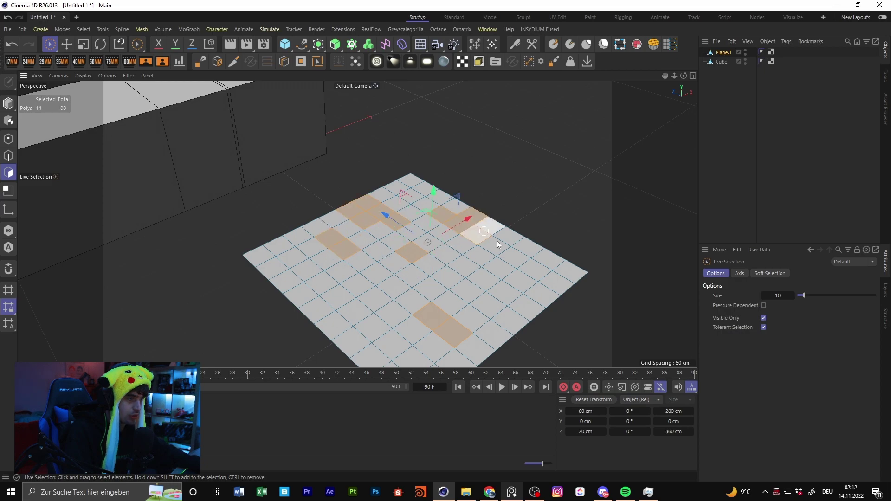
- Extrude the selected plane polygons upward about 58 cm
{"action": "key", "text": "d"}
{"action": "left_click_drag", "start_coordinate": [558, 202], "coordinate": [342, 272]}
{"action": "key", "text": "space"}
{"action": "middle_click_drag", "start_coordinate": [417, 277], "coordinate": [403, 211], "text": "alt"}
{"action": "left_click_drag", "start_coordinate": [408, 209], "coordinate": [469, 169], "text": "alt"}
{"action": "scroll", "coordinate": [421, 232], "scroll_direction": "down", "scroll_amount": 4}
{"action": "left_click_drag", "start_coordinate": [421, 231], "coordinate": [496, 274], "text": "alt"}
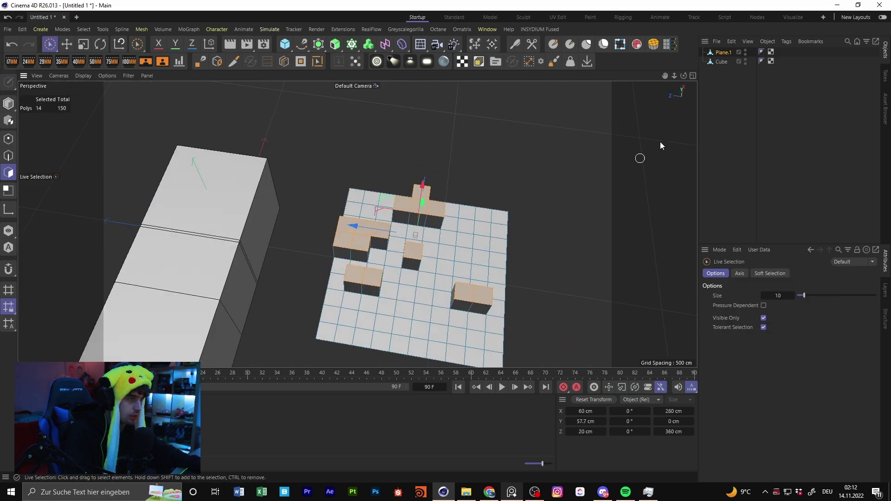
- Delete the 10 x 10 plane from the scene
{"action": "left_click", "coordinate": [813, 92]}
{"action": "left_click", "coordinate": [724, 53]}
{"action": "key", "text": "Delete"}
{"action": "scroll", "coordinate": [390, 260], "scroll_direction": "down", "scroll_amount": 4}
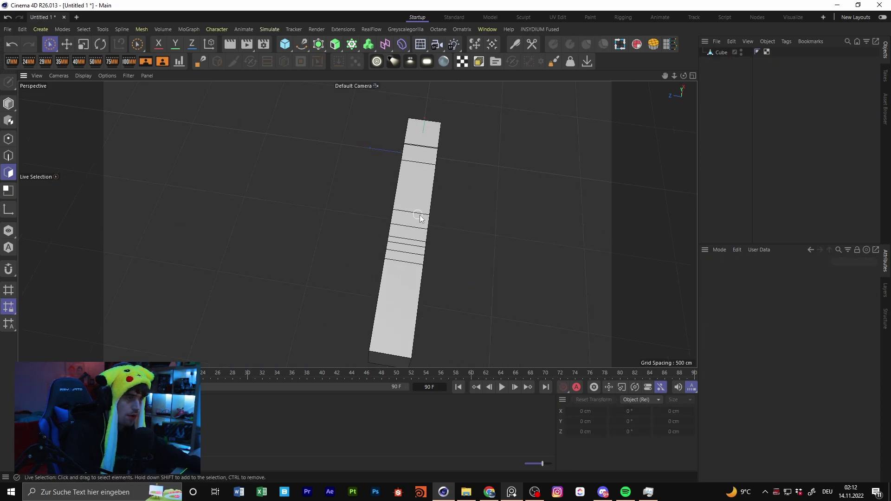
- Return to model mode with the Move tool and select the long block
{"action": "left_click_drag", "start_coordinate": [419, 215], "coordinate": [290, 199], "text": "alt"}
{"action": "left_click", "coordinate": [68, 45]}
{"action": "left_click", "coordinate": [9, 104]}
{"action": "left_click_drag", "start_coordinate": [264, 234], "coordinate": [284, 198], "text": "alt"}
{"action": "left_click", "coordinate": [410, 207]}
{"action": "left_click_drag", "start_coordinate": [413, 213], "coordinate": [391, 189], "text": "alt"}
{"action": "scroll", "coordinate": [391, 190], "scroll_direction": "up", "scroll_amount": 3}
{"action": "middle_click_drag", "start_coordinate": [249, 236], "coordinate": [360, 210], "text": "alt"}
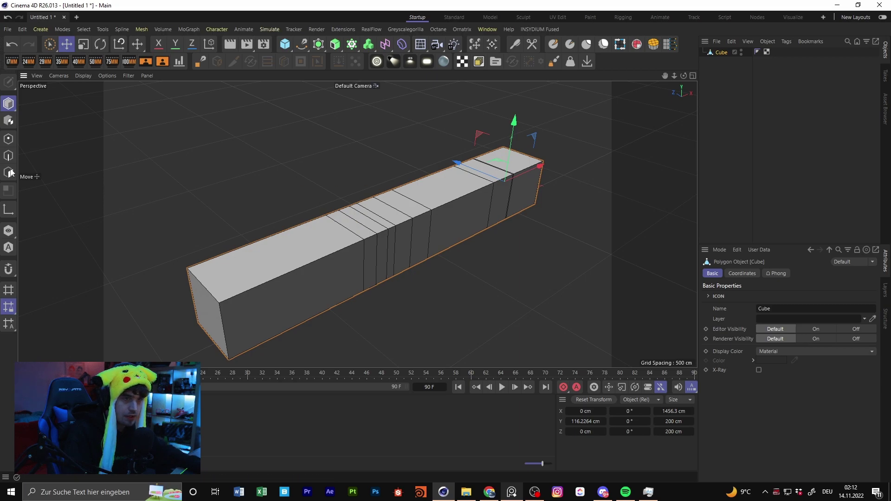
- Switch to polygon mode and select the large top polygon at the block's unsegmented end
{"action": "left_click", "coordinate": [8, 173]}
{"action": "left_click_drag", "start_coordinate": [304, 219], "coordinate": [351, 212], "text": "alt"}
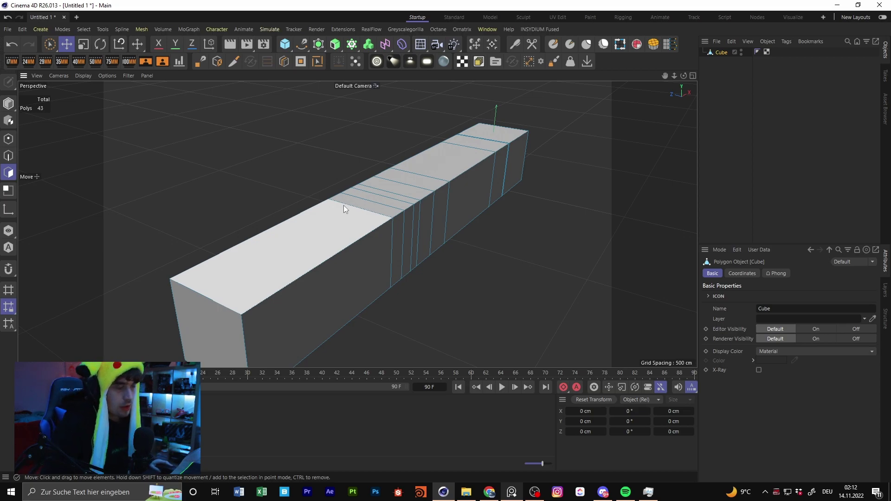
{"action": "left_click", "coordinate": [326, 235]}
{"action": "left_click_drag", "start_coordinate": [362, 237], "coordinate": [344, 269], "text": "alt"}
{"action": "left_click", "coordinate": [343, 266]}
{"action": "left_click", "coordinate": [385, 216]}
{"action": "left_click_drag", "start_coordinate": [381, 217], "coordinate": [346, 232], "text": "alt"}
- Inset the selected top polygon to about 448 x 160 cm
{"action": "right_click", "coordinate": [447, 172]}
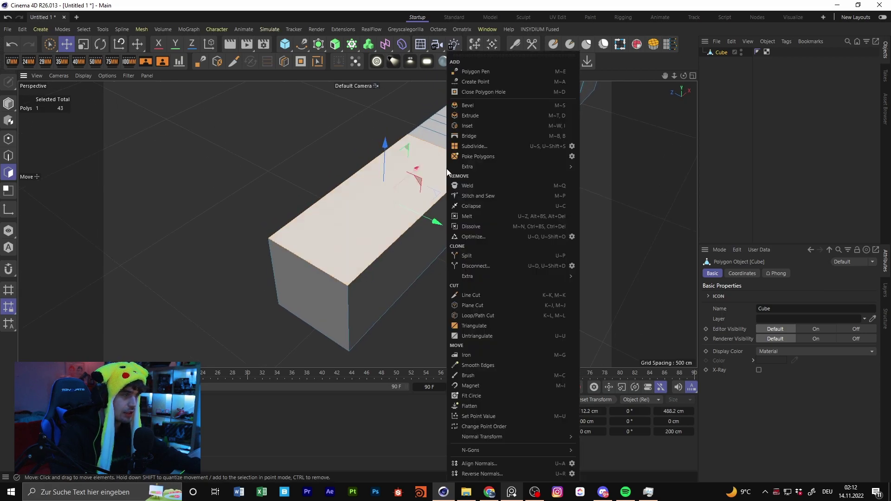
{"action": "left_click", "coordinate": [509, 127]}
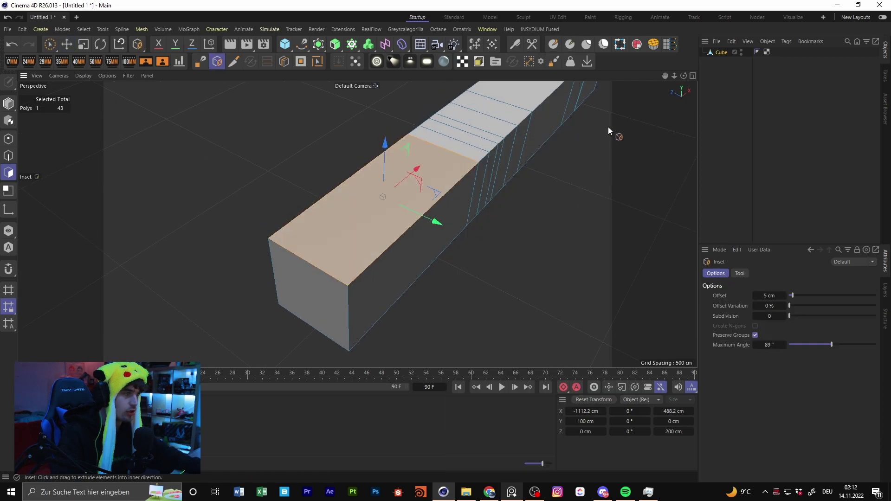
{"action": "left_click_drag", "start_coordinate": [611, 127], "coordinate": [592, 141]}
{"action": "key", "text": "ctrl+z"}
{"action": "key", "text": "ctrl+z"}
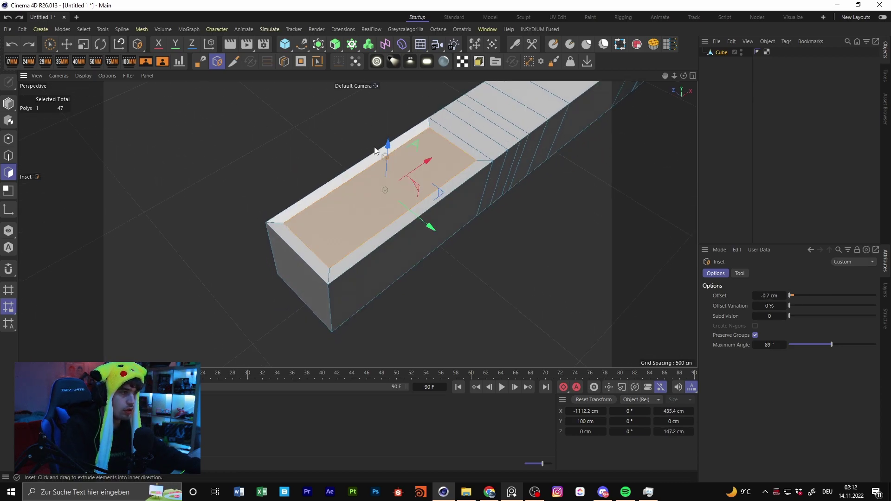
{"action": "mouse_move", "coordinate": [790, 296]}
{"action": "left_mouse_down"}
{"action": "mouse_move", "coordinate": [834, 296]}
{"action": "mouse_move", "coordinate": [798, 296]}
{"action": "mouse_move", "coordinate": [807, 296]}
{"action": "left_mouse_up"}
- Try extruding the inset polygon about 34 cm inward with Create Caps on, and undo the extrusion
{"action": "left_click", "coordinate": [66, 45]}
{"action": "key", "text": "d"}
{"action": "mouse_move", "coordinate": [304, 146]}
{"action": "left_mouse_down"}
{"action": "mouse_move", "coordinate": [331, 147]}
{"action": "mouse_move", "coordinate": [302, 146]}
{"action": "mouse_move", "coordinate": [302, 133]}
{"action": "left_mouse_up"}
{"action": "key", "text": "e"}
{"action": "key", "text": "ctrl+z"}
{"action": "key", "text": "d"}
{"action": "left_click_drag", "start_coordinate": [375, 145], "coordinate": [358, 145]}
{"action": "key", "text": "e"}
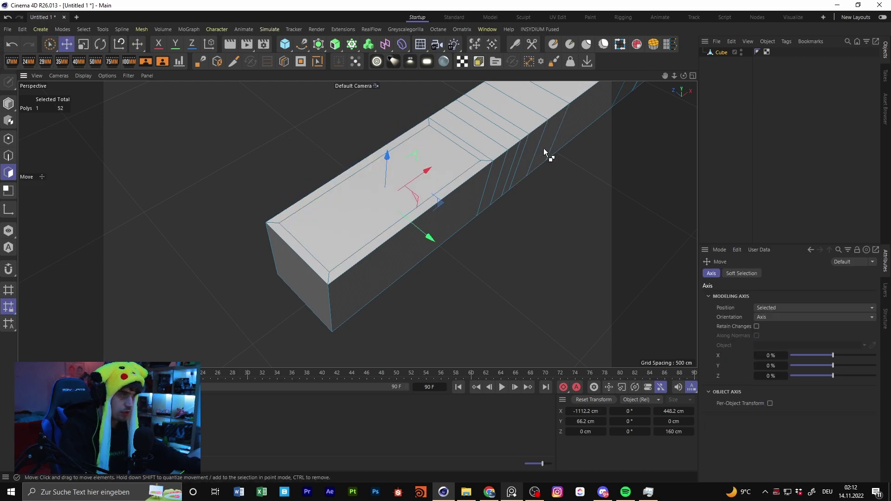
{"action": "key", "text": "ctrl+z"}
- Try extruding the inset polygon 34 cm inward with Create Caps off, and undo it
{"action": "key", "text": "d"}
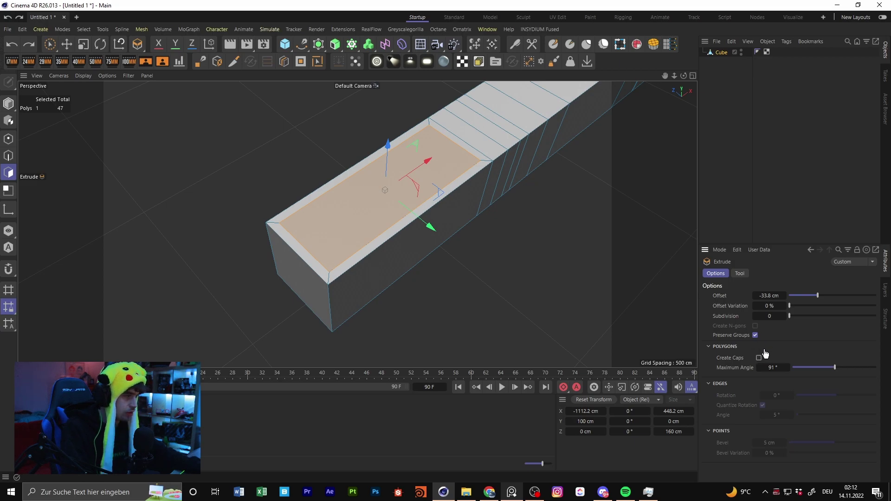
{"action": "left_click_drag", "start_coordinate": [536, 260], "coordinate": [523, 261]}
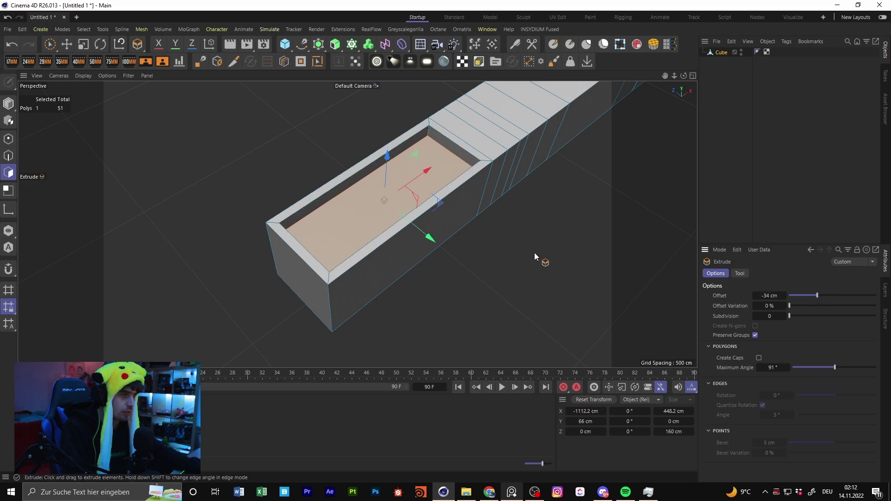
{"action": "key", "text": "ctrl+z"}
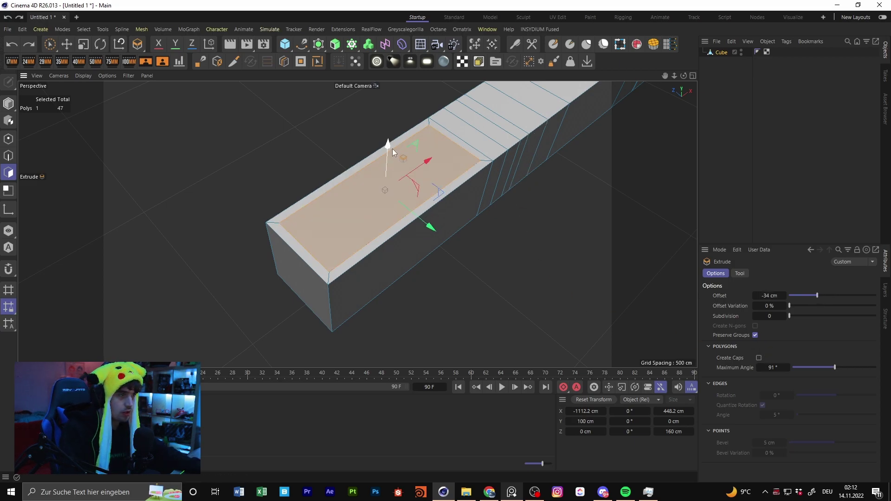
- Extrude the inset polygon upward about 175 cm using the Move tool
{"action": "left_click_drag", "start_coordinate": [508, 183], "coordinate": [505, 230], "text": "alt"}
{"action": "middle_click_drag", "start_coordinate": [505, 230], "coordinate": [507, 248], "text": "alt"}
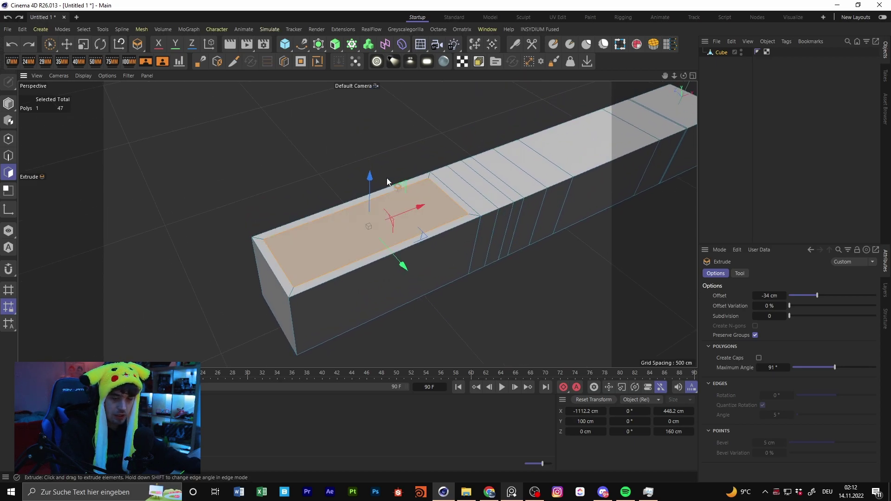
{"action": "left_click", "coordinate": [68, 44]}
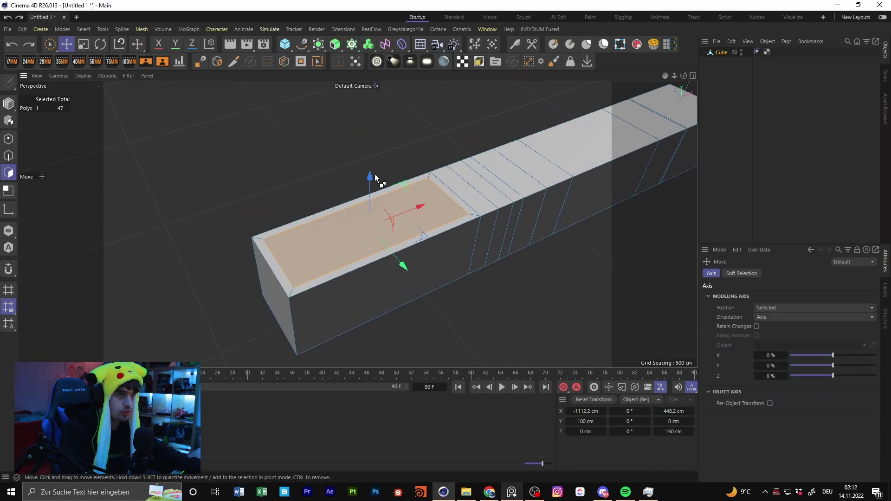
{"action": "left_click_drag", "start_coordinate": [370, 179], "coordinate": [380, 124]}
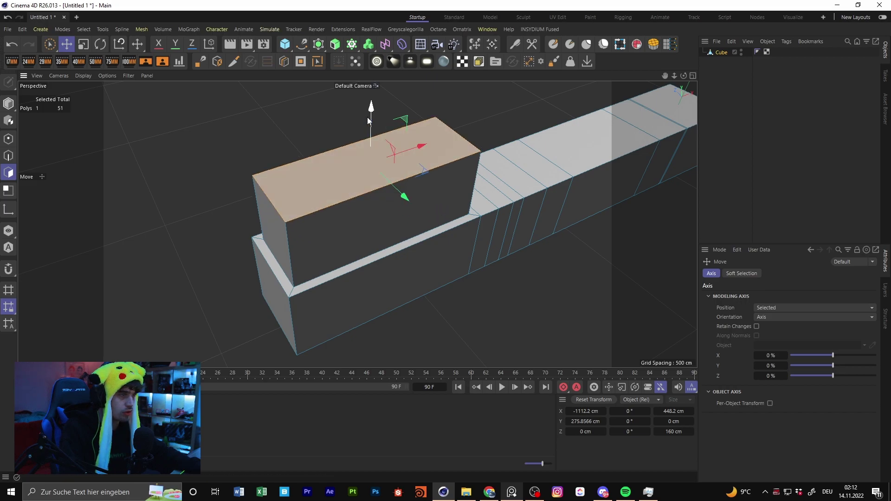
{"action": "key", "text": "ctrl+z"}
{"action": "left_click_drag", "start_coordinate": [374, 179], "coordinate": [383, 114], "text": "ctrl"}
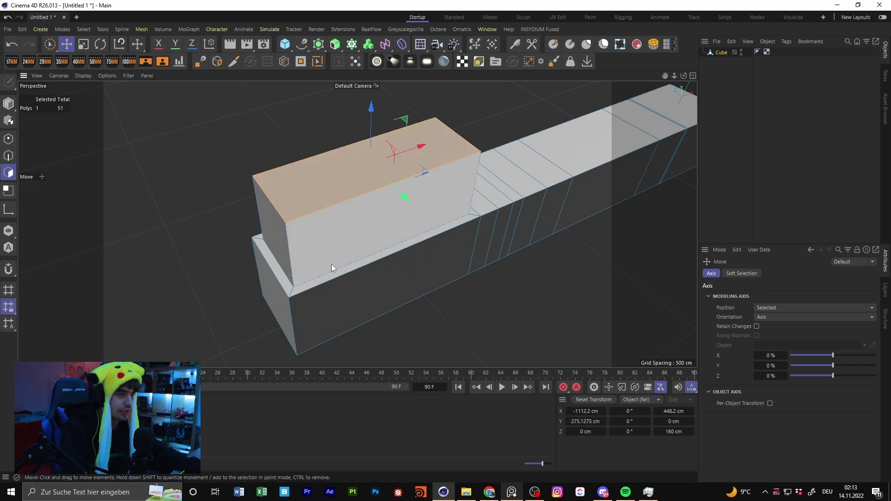
- Inset the raised block's top polygon to about 376 x 88 cm
{"action": "left_click_drag", "start_coordinate": [328, 265], "coordinate": [321, 288], "text": "alt"}
{"action": "middle_click_drag", "start_coordinate": [321, 289], "coordinate": [355, 212], "text": "alt"}
{"action": "right_click_drag", "start_coordinate": [355, 213], "coordinate": [413, 213], "text": "alt"}
{"action": "left_click_drag", "start_coordinate": [440, 166], "coordinate": [431, 239], "text": "alt"}
{"action": "right_click_drag", "start_coordinate": [431, 239], "coordinate": [356, 228], "text": "alt"}
{"action": "left_click_drag", "start_coordinate": [355, 228], "coordinate": [452, 218], "text": "alt"}
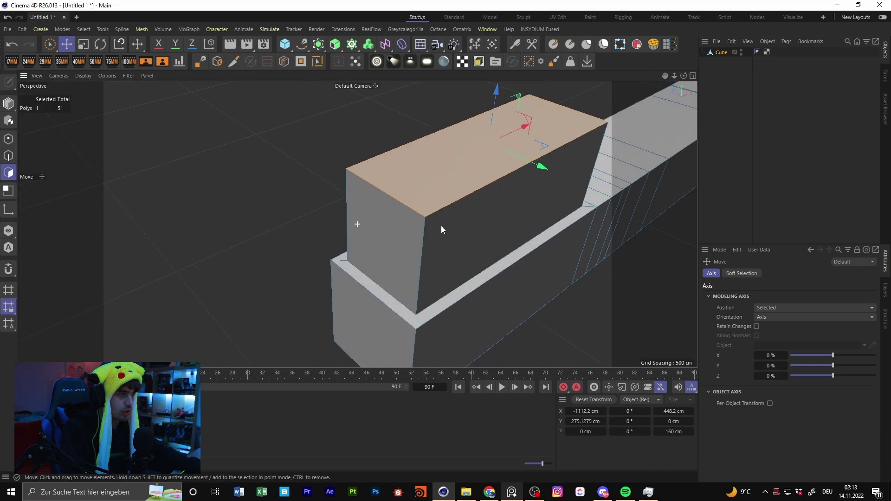
{"action": "middle_click_drag", "start_coordinate": [452, 218], "coordinate": [341, 262], "text": "alt"}
{"action": "mouse_move", "coordinate": [383, 145]}
{"action": "left_mouse_down", "text": "ctrl"}
{"action": "mouse_move", "coordinate": [383, 193]}
{"action": "mouse_move", "coordinate": [384, 146]}
{"action": "left_mouse_up", "text": "ctrl"}
{"action": "key", "text": "ctrl+z"}
{"action": "right_click", "coordinate": [448, 179]}
{"action": "left_click", "coordinate": [501, 123]}
{"action": "left_click_drag", "start_coordinate": [445, 176], "coordinate": [376, 186]}
- Extrude the inner top polygon about 142 cm down into the raised block using the Move tool
{"action": "left_click", "coordinate": [66, 47]}
{"action": "left_click_drag", "start_coordinate": [383, 137], "coordinate": [385, 207], "text": "ctrl"}
{"action": "left_click_drag", "start_coordinate": [416, 180], "coordinate": [227, 191], "text": "alt"}
{"action": "scroll", "coordinate": [226, 191], "scroll_direction": "down", "scroll_amount": 6}
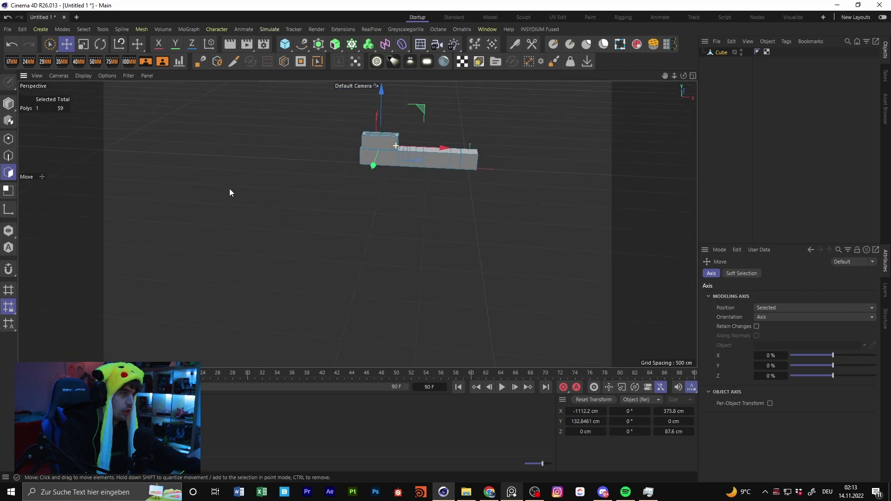
{"action": "middle_click_drag", "start_coordinate": [412, 157], "coordinate": [365, 204], "text": "alt"}
{"action": "scroll", "coordinate": [364, 206], "scroll_direction": "up", "scroll_amount": 4}
{"action": "left_click_drag", "start_coordinate": [531, 183], "coordinate": [449, 176], "text": "alt"}
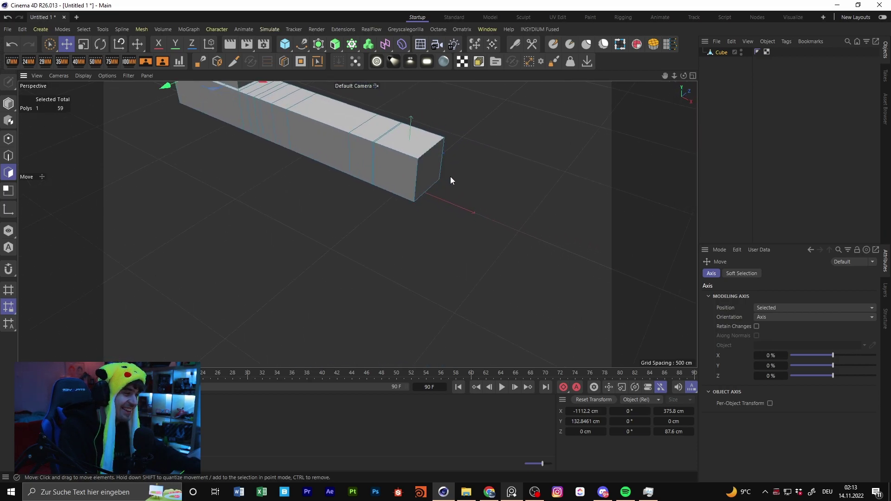
- Extrude the recessed polygon upward about 284 cm to form a third tier above the raised block
{"action": "key", "text": "d"}
{"action": "left_click_drag", "start_coordinate": [522, 186], "coordinate": [590, 186]}
{"action": "key", "text": "e"}
{"action": "scroll", "coordinate": [395, 140], "scroll_direction": "down", "scroll_amount": 5}
{"action": "left_click_drag", "start_coordinate": [394, 139], "coordinate": [353, 168], "text": "alt"}
{"action": "scroll", "coordinate": [368, 166], "scroll_direction": "up", "scroll_amount": 6}
{"action": "left_click_drag", "start_coordinate": [422, 148], "coordinate": [435, 250], "text": "alt"}
- Examine the segmented bar and check the Loop/Path Cut entry and its shortcut in the modeling commands
{"action": "left_click", "coordinate": [347, 204]}
{"action": "left_click_drag", "start_coordinate": [348, 203], "coordinate": [381, 123], "text": "alt"}
{"action": "left_click_drag", "start_coordinate": [393, 186], "coordinate": [417, 139], "text": "alt"}
{"action": "left_click_drag", "start_coordinate": [557, 204], "coordinate": [421, 216], "text": "alt"}
{"action": "scroll", "coordinate": [374, 207], "scroll_direction": "down", "scroll_amount": 4}
{"action": "scroll", "coordinate": [374, 207], "scroll_direction": "down", "scroll_amount": 2}
{"action": "scroll", "coordinate": [372, 203], "scroll_direction": "up", "scroll_amount": 5}
{"action": "scroll", "coordinate": [422, 215], "scroll_direction": "up", "scroll_amount": 4}
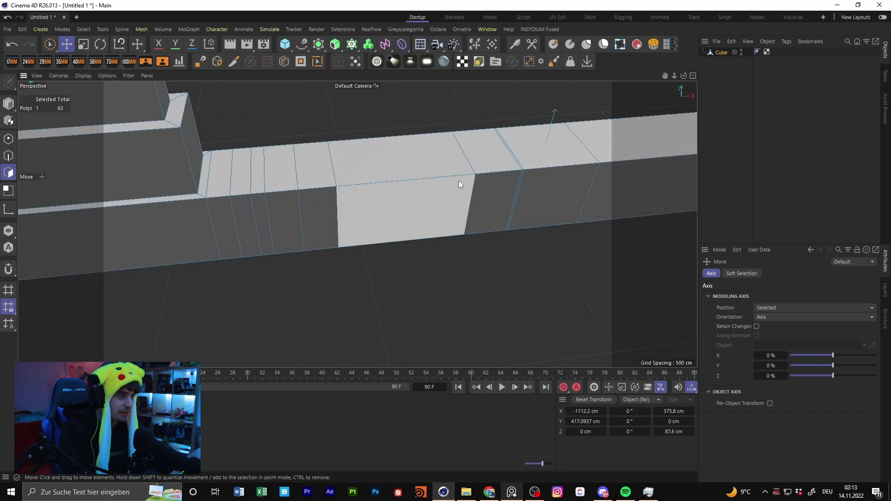
{"action": "left_click_drag", "start_coordinate": [459, 182], "coordinate": [417, 195], "text": "alt"}
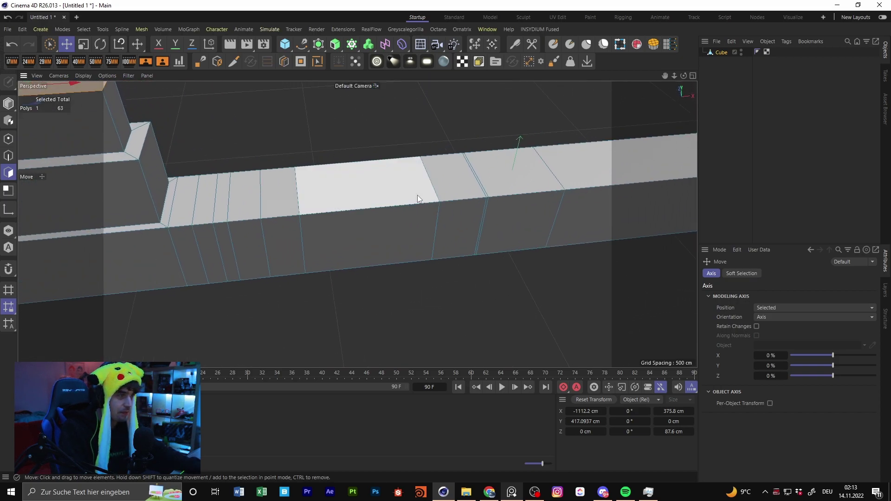
{"action": "right_click", "coordinate": [380, 180]}
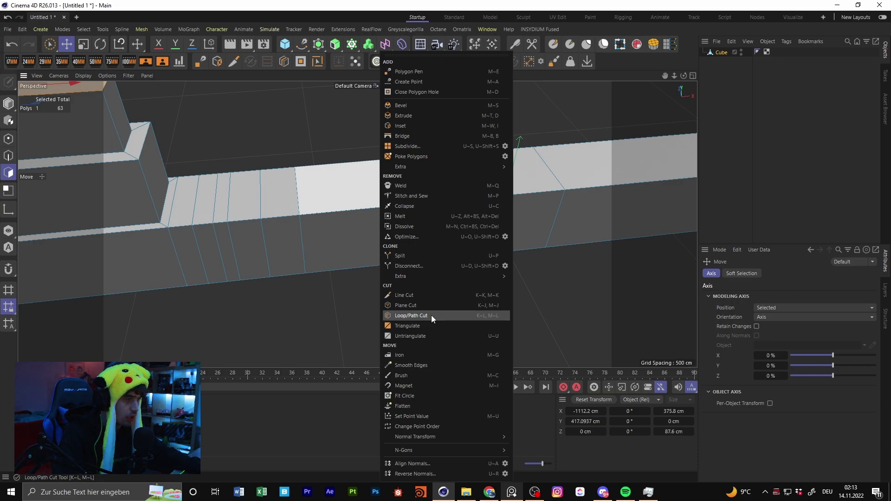
{"action": "key", "text": "Escape"}
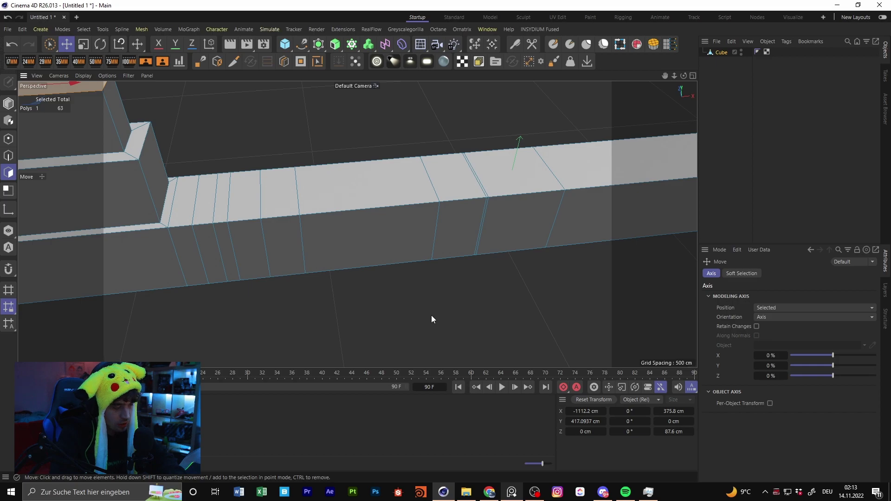
- Activate the Loop/Path Cut tool with axis modification turned off
{"action": "key", "text": "m"}
{"action": "key", "text": "l"}
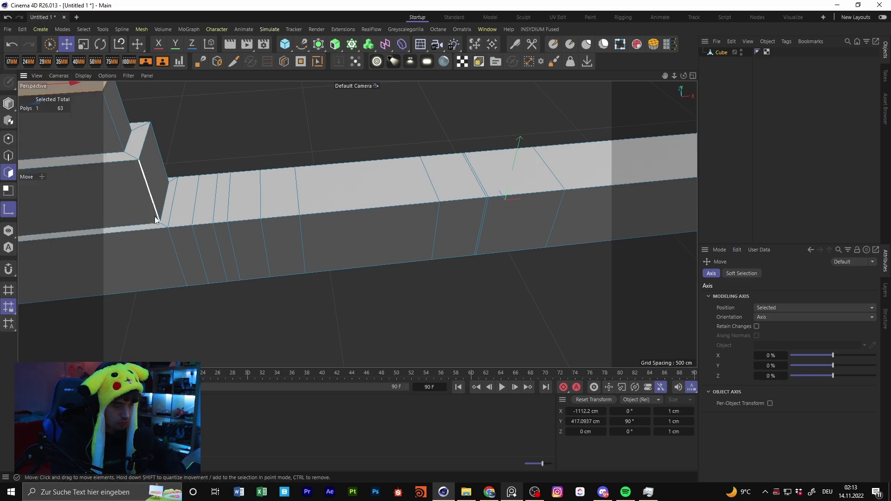
{"action": "left_click", "coordinate": [9, 210]}
{"action": "key", "text": "m"}
{"action": "key", "text": "l"}
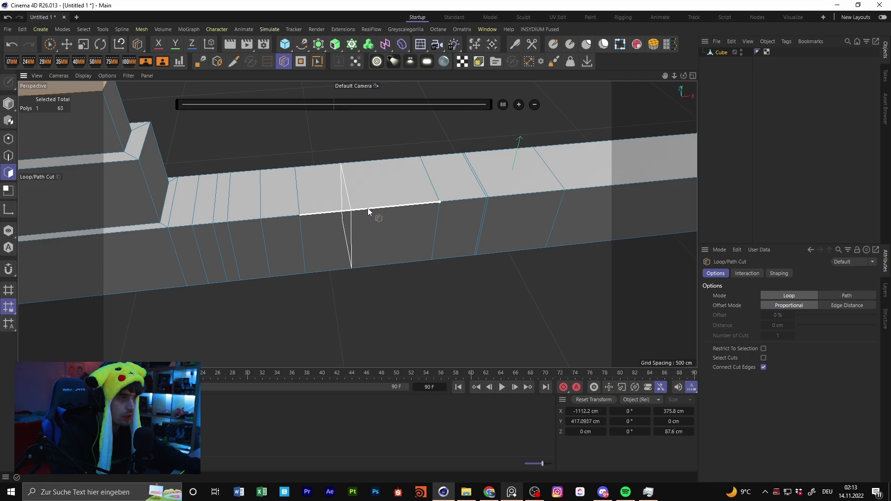
- Search the Command Manager for "loop" to check the loop tools' shortcuts, and close it
{"action": "left_click", "coordinate": [494, 31]}
{"action": "mouse_move", "coordinate": [510, 46]}
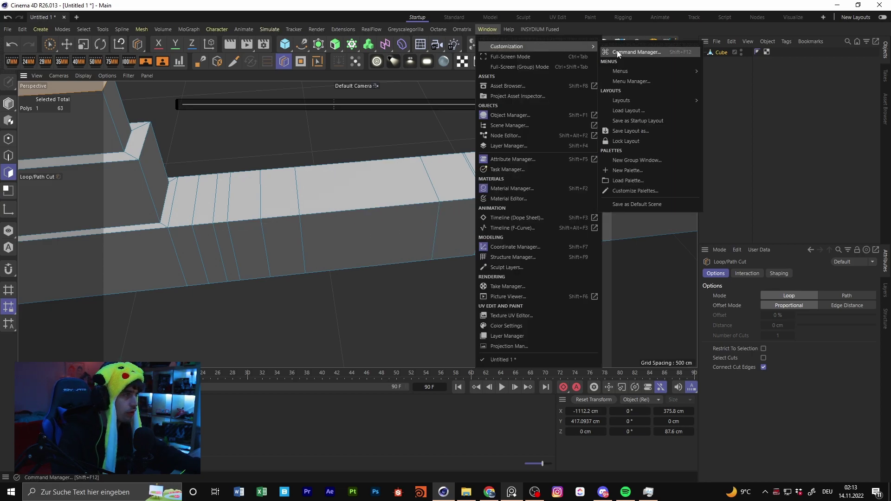
{"action": "left_click", "coordinate": [617, 52]}
{"action": "left_click_drag", "start_coordinate": [648, 48], "coordinate": [516, 64]}
{"action": "type", "text": "loop"}
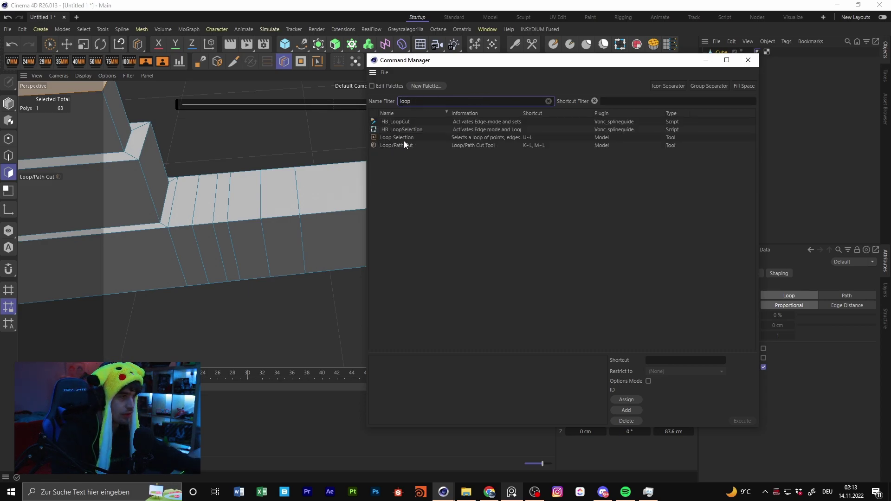
{"action": "left_click", "coordinate": [746, 62]}
- Use Loop Selection to select polygon loops around the bar and the loop running lengthwise along its side
{"action": "left_click_drag", "start_coordinate": [376, 193], "coordinate": [372, 210], "text": "alt"}
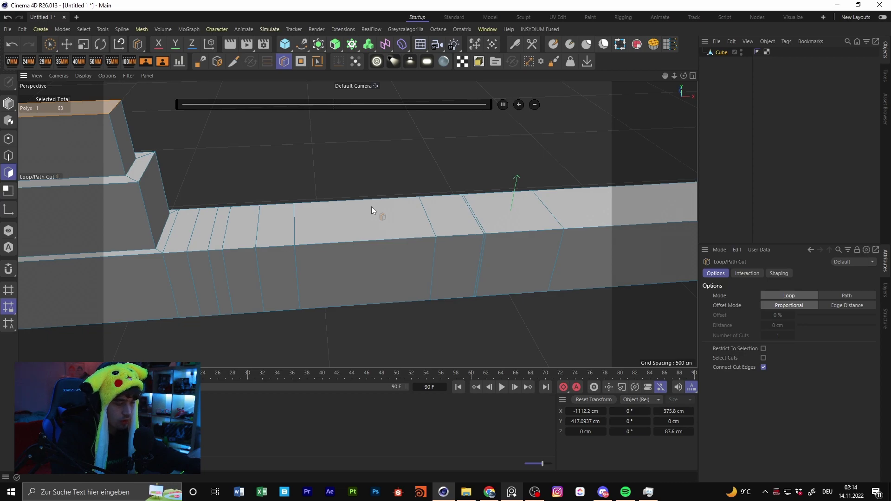
{"action": "key", "text": "u"}
{"action": "key", "text": "l"}
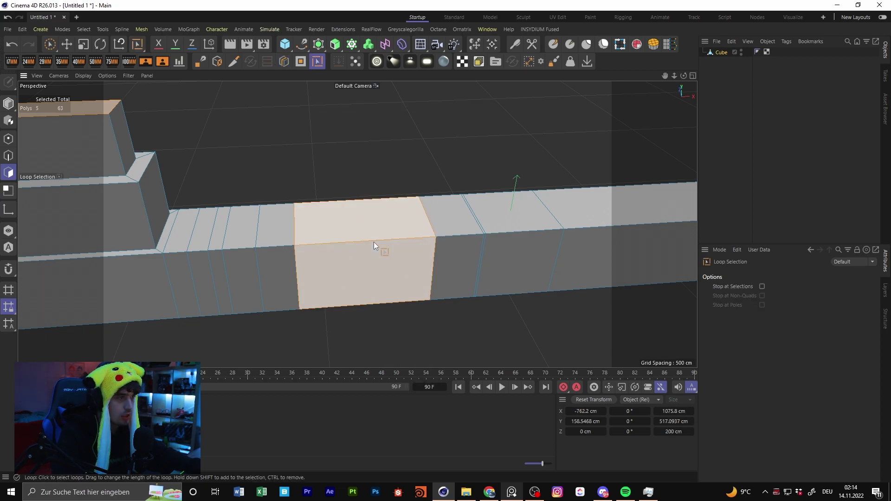
{"action": "left_click", "coordinate": [374, 245]}
{"action": "left_click_drag", "start_coordinate": [454, 264], "coordinate": [396, 268], "text": "alt"}
{"action": "left_click", "coordinate": [499, 296], "text": "shift"}
{"action": "left_click_drag", "start_coordinate": [499, 297], "coordinate": [357, 315], "text": "alt"}
{"action": "scroll", "coordinate": [379, 268], "scroll_direction": "down", "scroll_amount": 5}
{"action": "left_click", "coordinate": [356, 239]}
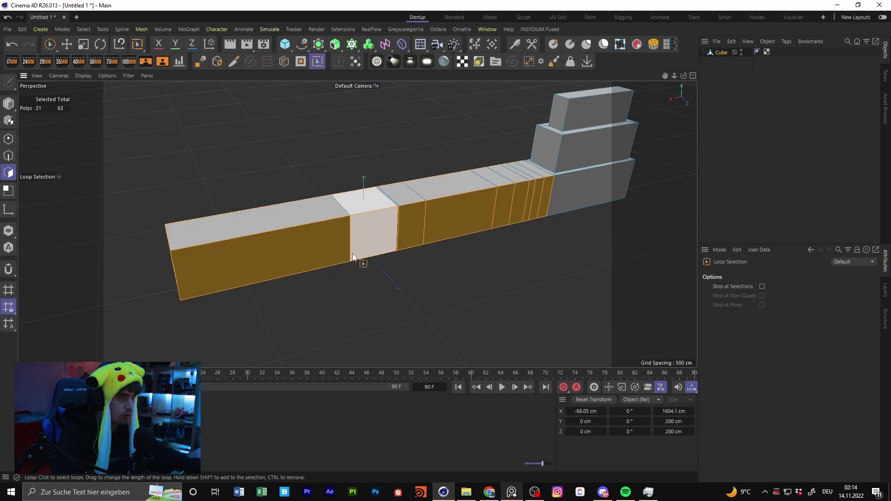
- Delete the hidden interior polygon inside the bar where it meets the stacked blocks
{"action": "left_click_drag", "start_coordinate": [361, 252], "coordinate": [444, 230], "text": "alt"}
{"action": "middle_click_drag", "start_coordinate": [552, 219], "coordinate": [343, 220], "text": "alt"}
{"action": "right_click_drag", "start_coordinate": [469, 191], "coordinate": [527, 188], "text": "alt"}
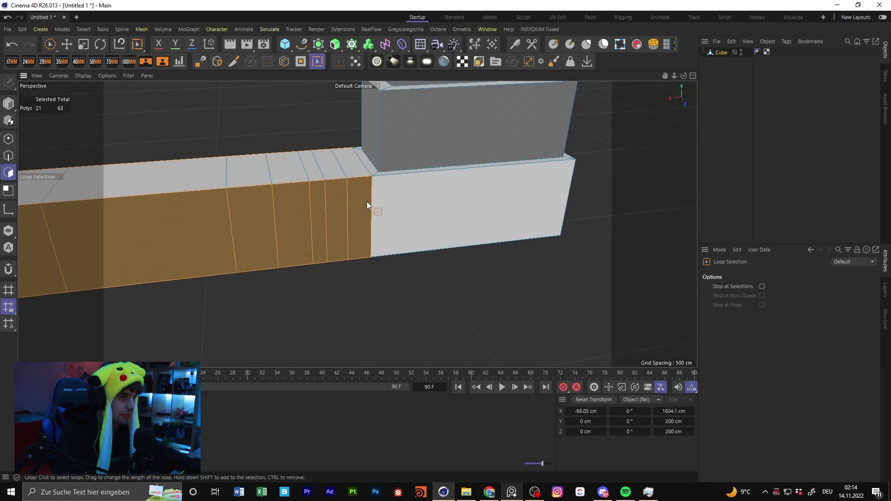
{"action": "left_click_drag", "start_coordinate": [446, 211], "coordinate": [368, 208], "text": "alt"}
{"action": "right_click_drag", "start_coordinate": [404, 176], "coordinate": [577, 152], "text": "alt"}
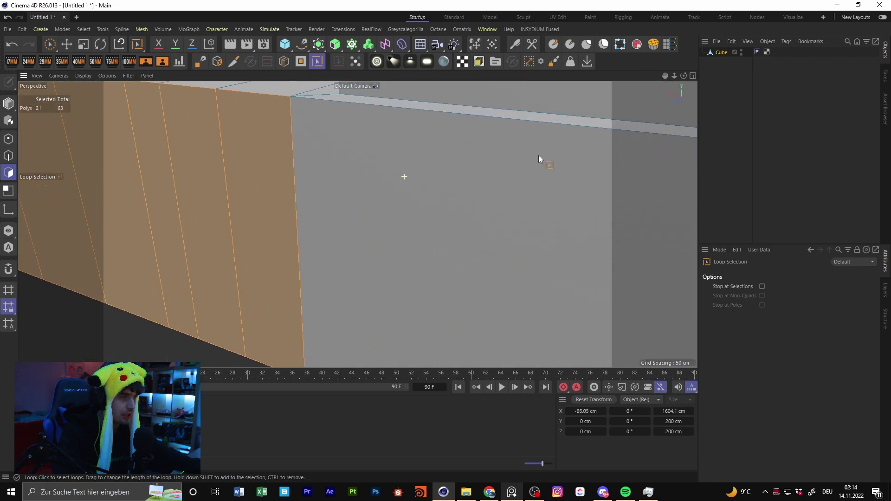
{"action": "left_click_drag", "start_coordinate": [414, 173], "coordinate": [306, 171], "text": "alt"}
{"action": "right_click_drag", "start_coordinate": [420, 167], "coordinate": [448, 165], "text": "alt"}
{"action": "left_click_drag", "start_coordinate": [357, 224], "coordinate": [207, 96], "text": "alt"}
{"action": "key", "text": "e"}
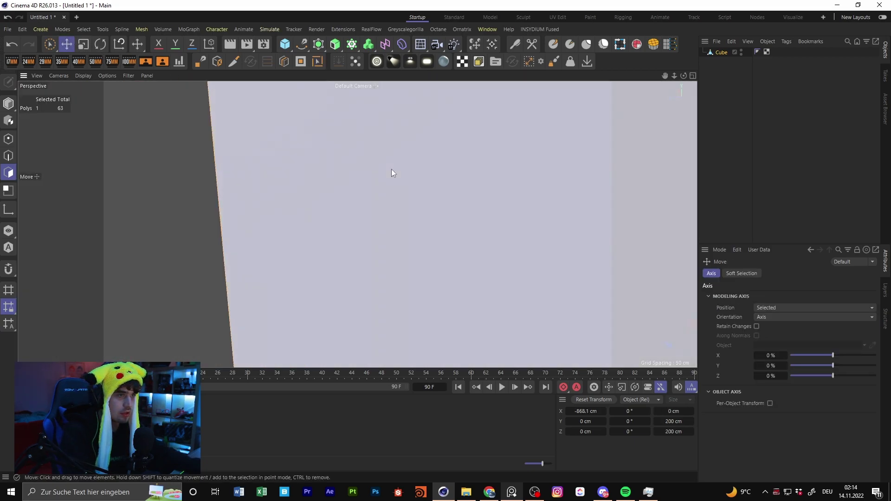
{"action": "scroll", "coordinate": [442, 171], "scroll_direction": "down", "scroll_amount": 10}
{"action": "scroll", "coordinate": [442, 171], "scroll_direction": "down", "scroll_amount": 8}
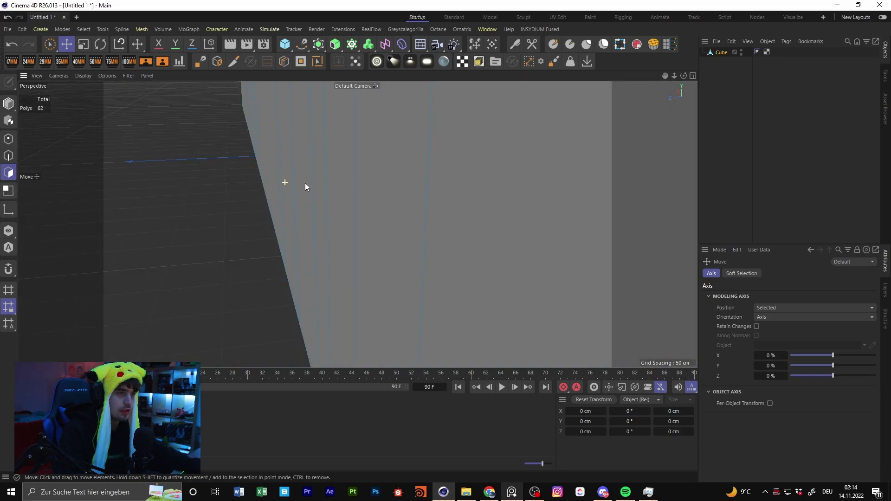
- Loop-select the polygons running lengthwise around the bar and examine where the selection ends at the stacked blocks
{"action": "key", "text": "u"}
{"action": "key", "text": "l"}
{"action": "left_click", "coordinate": [532, 162]}
{"action": "left_click_drag", "start_coordinate": [536, 164], "coordinate": [390, 187], "text": "alt"}
{"action": "scroll", "coordinate": [404, 180], "scroll_direction": "up", "scroll_amount": 10}
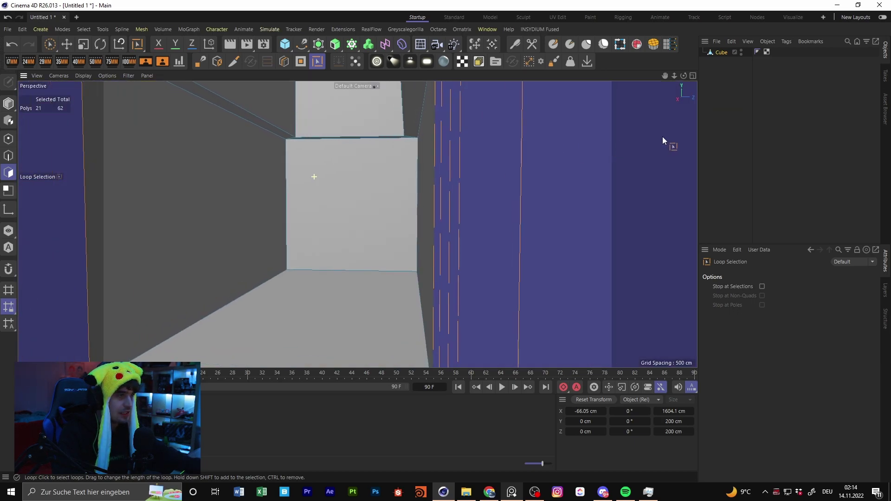
{"action": "left_click_drag", "start_coordinate": [325, 182], "coordinate": [340, 182], "text": "alt"}
{"action": "right_click_drag", "start_coordinate": [341, 183], "coordinate": [176, 213], "text": "alt"}
{"action": "left_click_drag", "start_coordinate": [176, 212], "coordinate": [425, 182], "text": "alt"}
{"action": "scroll", "coordinate": [385, 180], "scroll_direction": "up", "scroll_amount": 8}
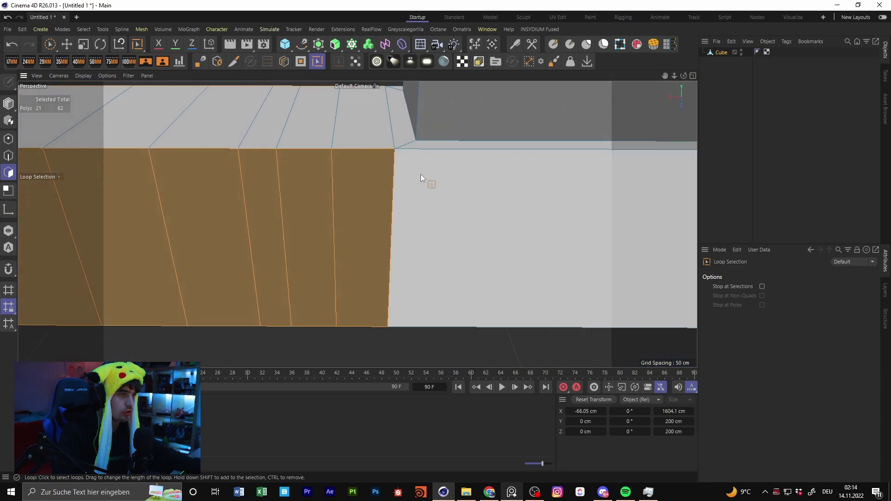
- Select all polygons of the cube object and Optimize the mesh
{"action": "key", "text": "e"}
{"action": "scroll", "coordinate": [439, 207], "scroll_direction": "down", "scroll_amount": 10}
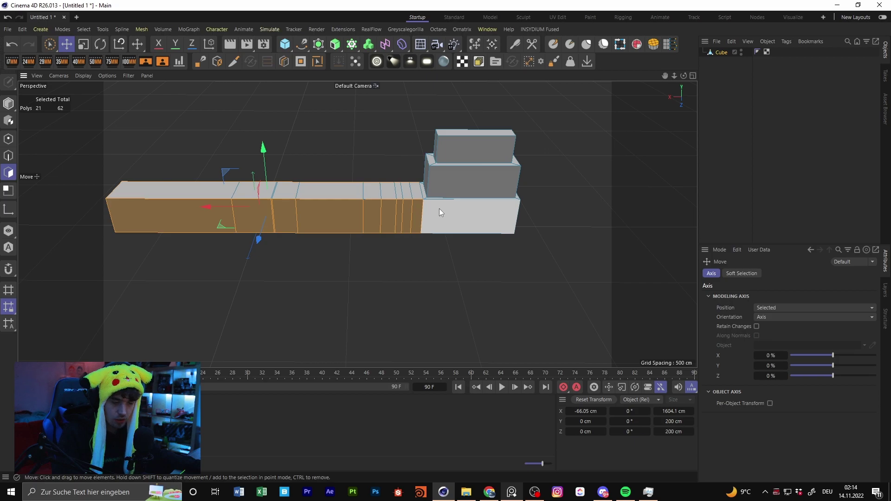
{"action": "key", "text": "ctrl+a"}
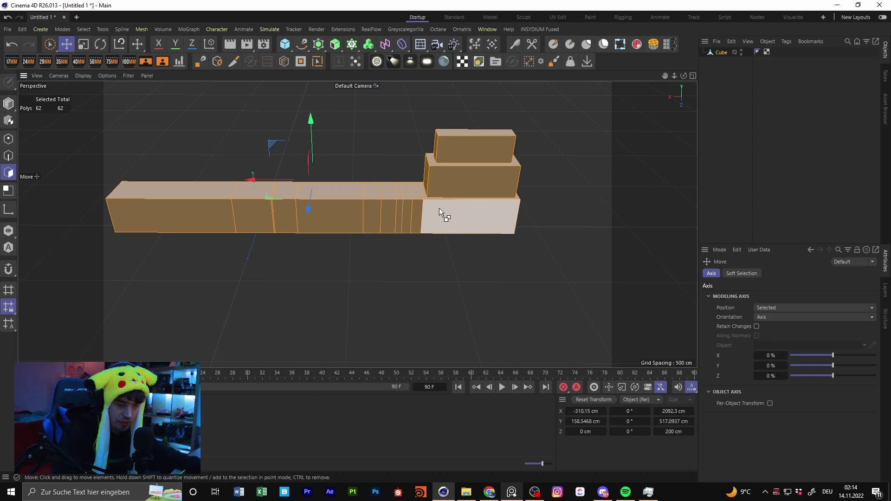
{"action": "right_click", "coordinate": [438, 207]}
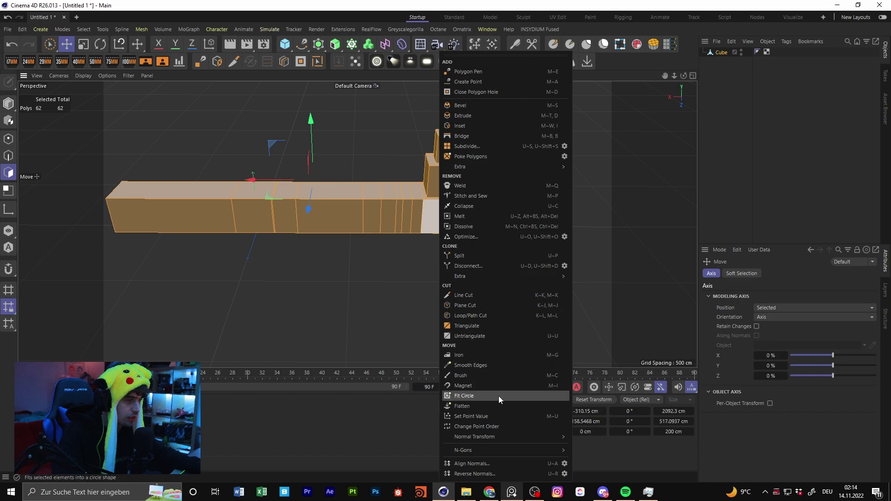
{"action": "left_click", "coordinate": [496, 236]}
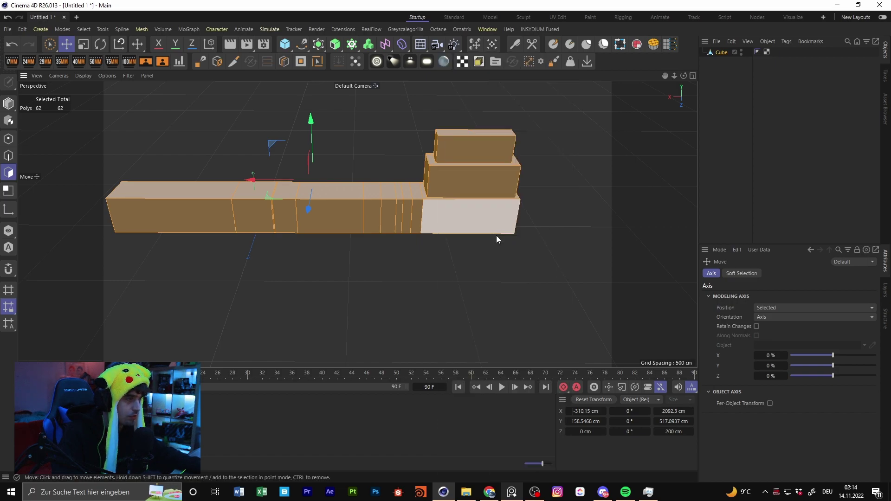
- Use Loop Selection to select the lengthwise polygon loop running along the bar and the base block
{"action": "key", "text": "u"}
{"action": "key", "text": "l"}
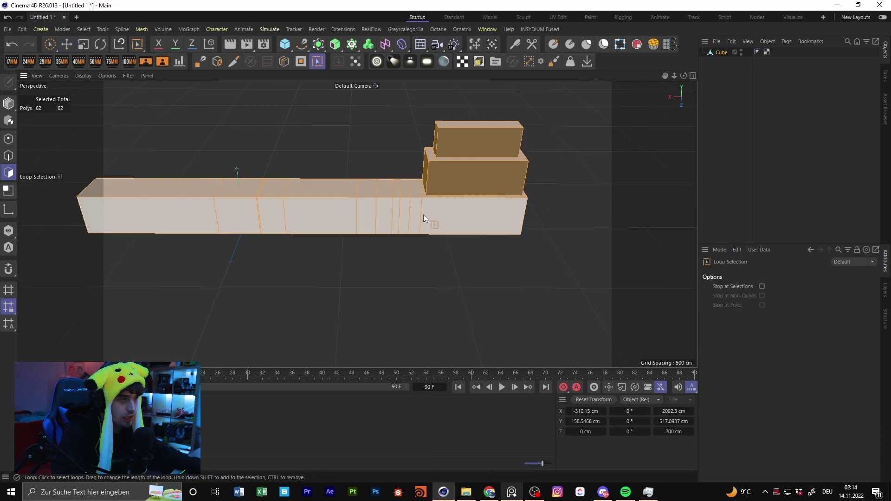
{"action": "left_click", "coordinate": [424, 213]}
{"action": "left_click_drag", "start_coordinate": [555, 258], "coordinate": [458, 238], "text": "alt"}
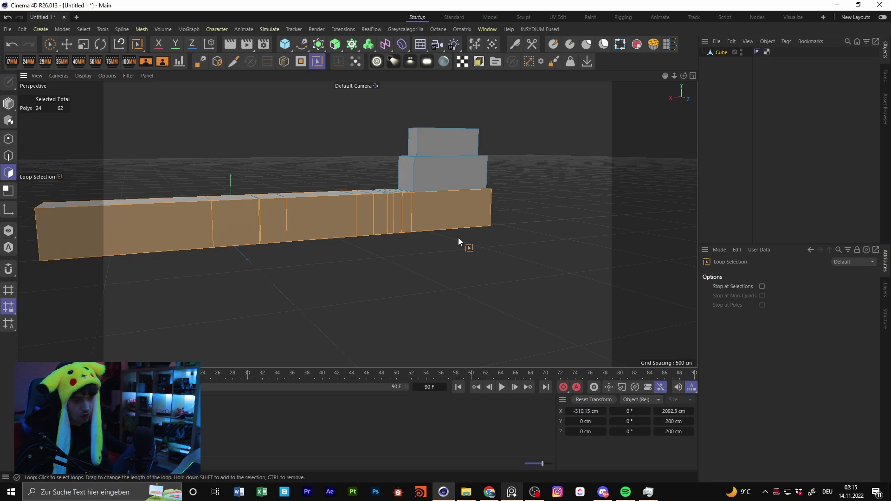
- Optimize the whole mesh once more with every polygon selected, and clear the selection
{"action": "key", "text": "ctrl+a"}
{"action": "right_click", "coordinate": [460, 206]}
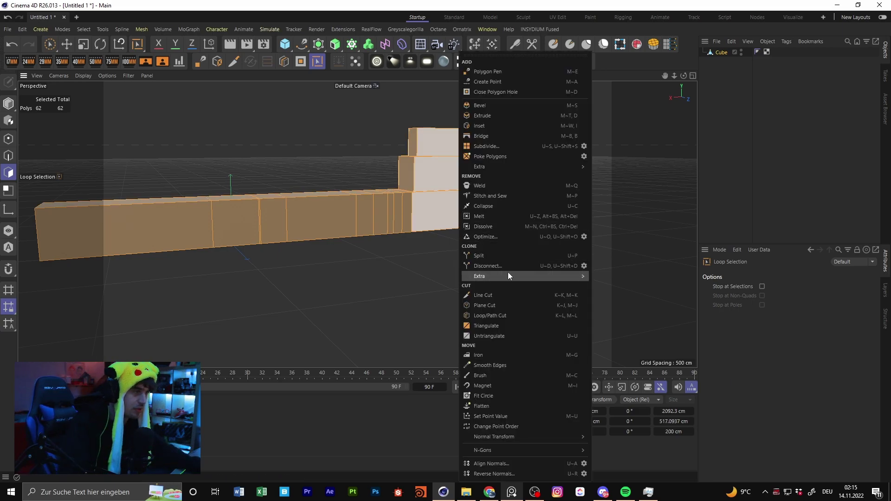
{"action": "left_click", "coordinate": [506, 238]}
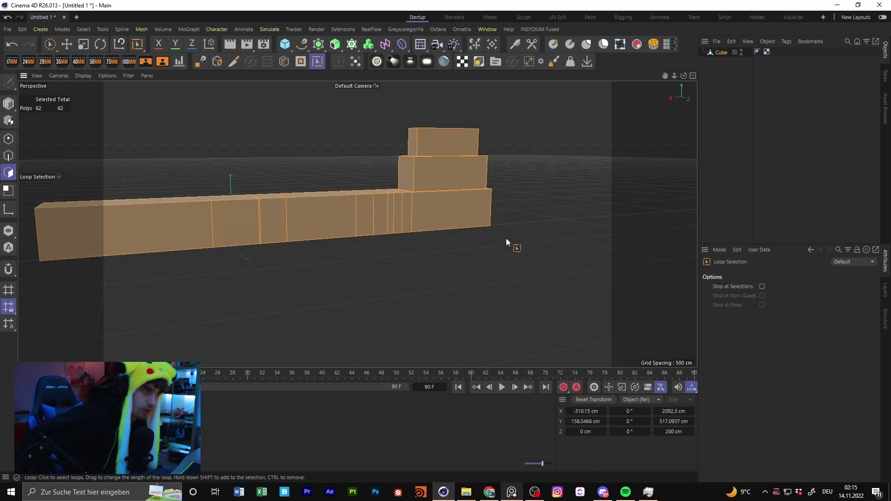
{"action": "left_click", "coordinate": [417, 222]}
{"action": "left_click_drag", "start_coordinate": [425, 236], "coordinate": [436, 116], "text": "alt"}
{"action": "left_click", "coordinate": [407, 142]}
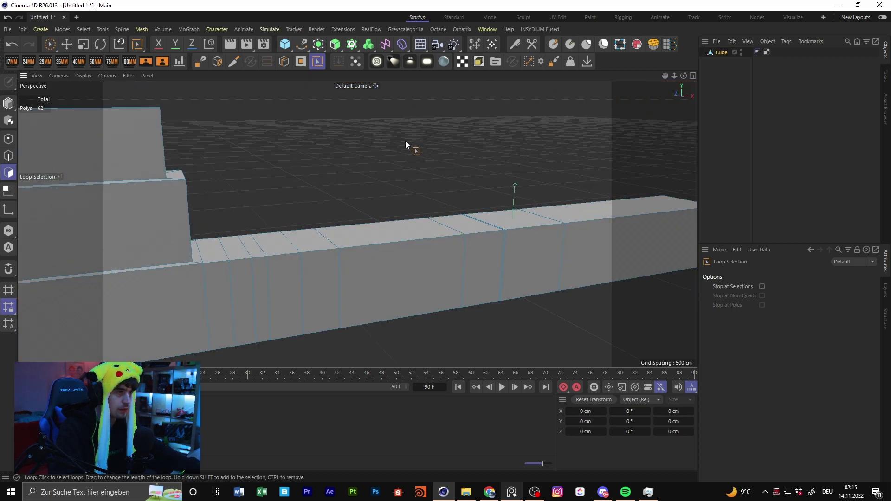
- Cut two lengthwise loops around the bar's sides with Loop/Path Cut, the second at an offset of about 34%
{"action": "left_click", "coordinate": [285, 61]}
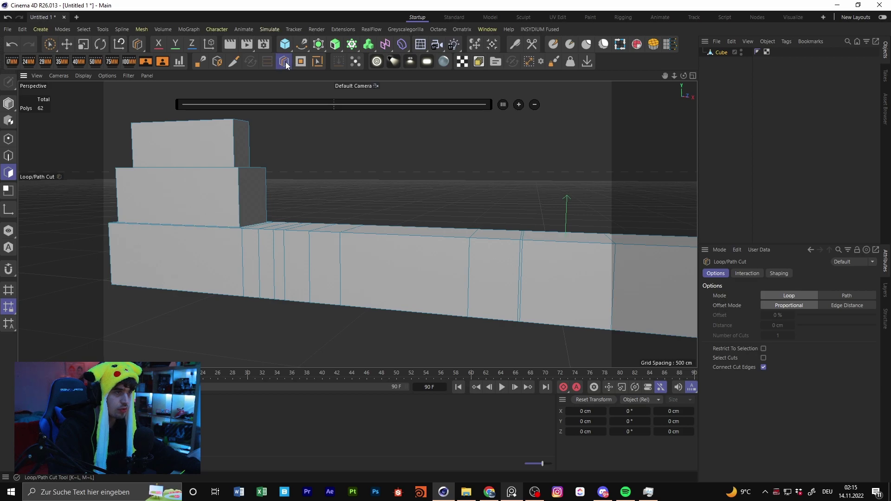
{"action": "left_click_drag", "start_coordinate": [377, 232], "coordinate": [428, 269], "text": "alt"}
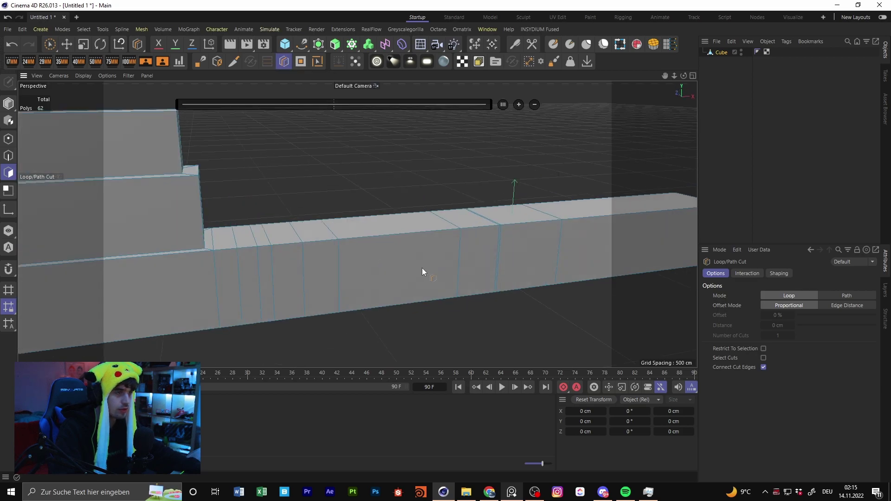
{"action": "scroll", "coordinate": [396, 237], "scroll_direction": "up", "scroll_amount": 2}
{"action": "left_click_drag", "start_coordinate": [353, 240], "coordinate": [385, 253], "text": "alt"}
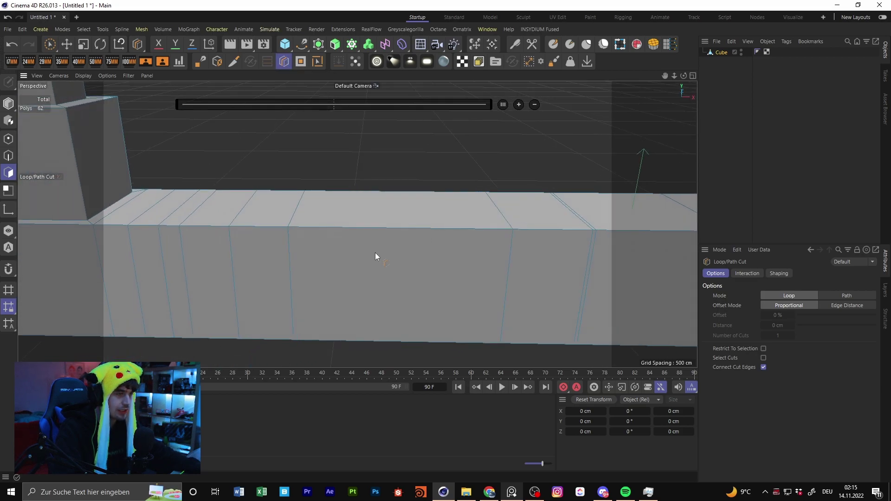
{"action": "middle_click_drag", "start_coordinate": [294, 283], "coordinate": [434, 263], "text": "alt"}
{"action": "scroll", "coordinate": [265, 257], "scroll_direction": "down", "scroll_amount": 4}
{"action": "left_click_drag", "start_coordinate": [213, 257], "coordinate": [515, 246], "text": "alt"}
{"action": "middle_click_drag", "start_coordinate": [250, 258], "coordinate": [456, 252], "text": "alt"}
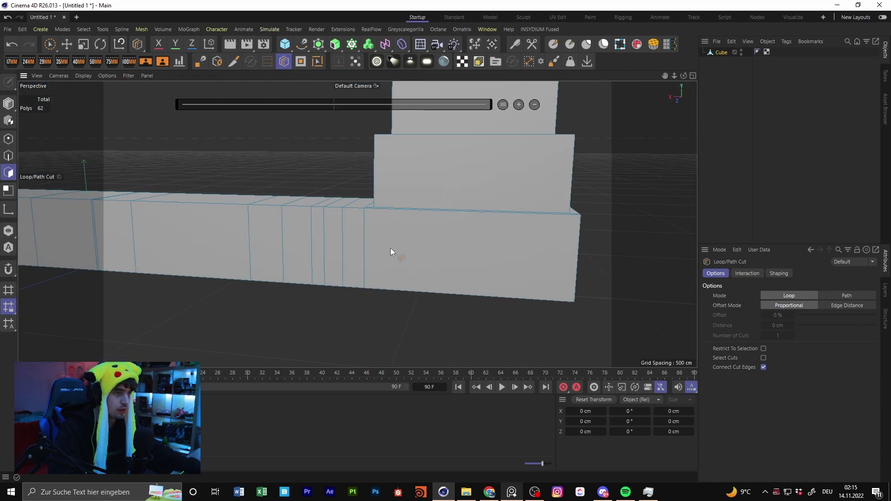
{"action": "left_click_drag", "start_coordinate": [363, 252], "coordinate": [346, 256], "text": "alt"}
{"action": "scroll", "coordinate": [361, 231], "scroll_direction": "up", "scroll_amount": 4}
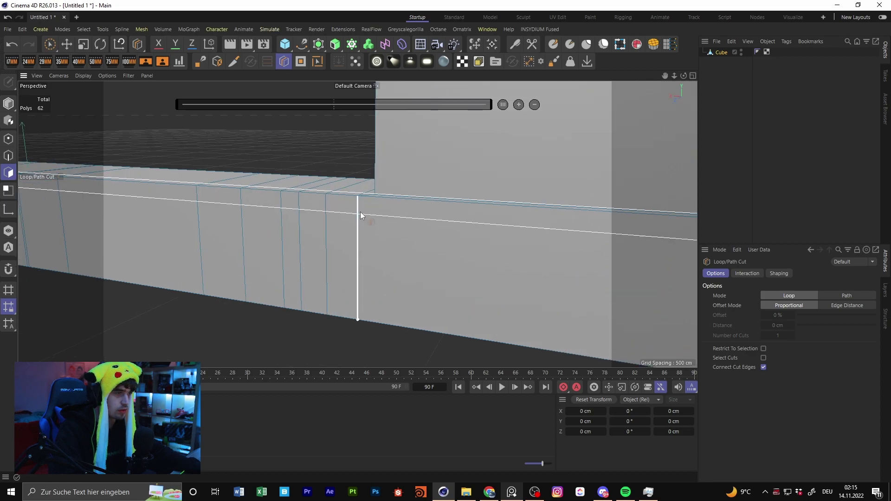
{"action": "left_click_drag", "start_coordinate": [408, 240], "coordinate": [375, 224], "text": "alt"}
{"action": "right_click_drag", "start_coordinate": [375, 225], "coordinate": [358, 238], "text": "alt"}
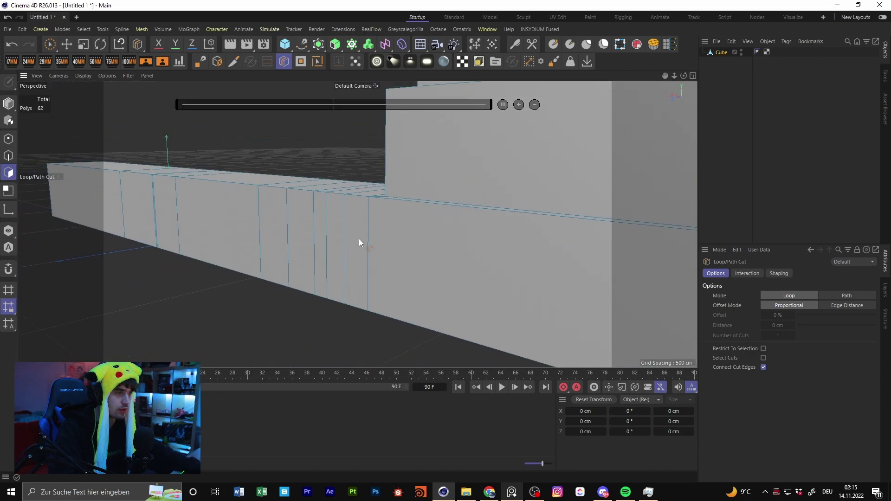
{"action": "left_click_drag", "start_coordinate": [377, 248], "coordinate": [422, 229], "text": "alt"}
{"action": "left_click", "coordinate": [413, 260]}
{"action": "left_click_drag", "start_coordinate": [413, 261], "coordinate": [463, 239], "text": "alt"}
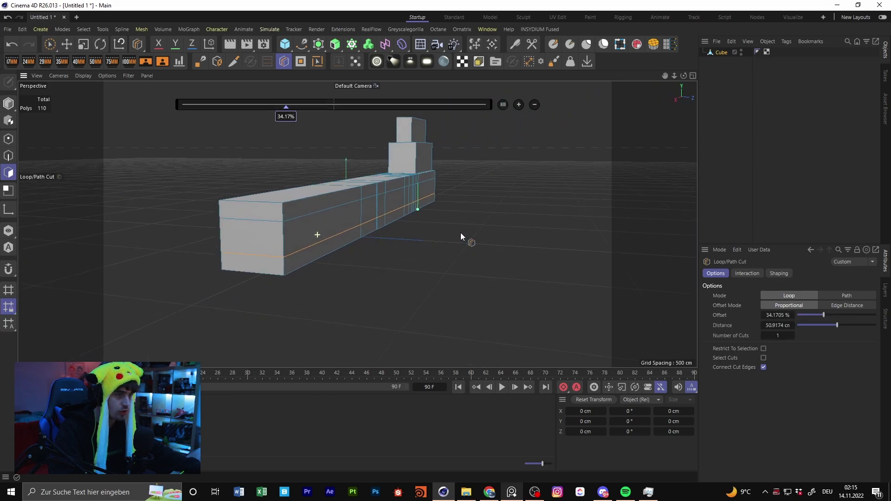
- Add a third lengthwise loop cut at about 53% offset and several crosswise loop cuts near the bar's free end
{"action": "left_click", "coordinate": [283, 241]}
{"action": "left_click_drag", "start_coordinate": [269, 232], "coordinate": [452, 220], "text": "alt"}
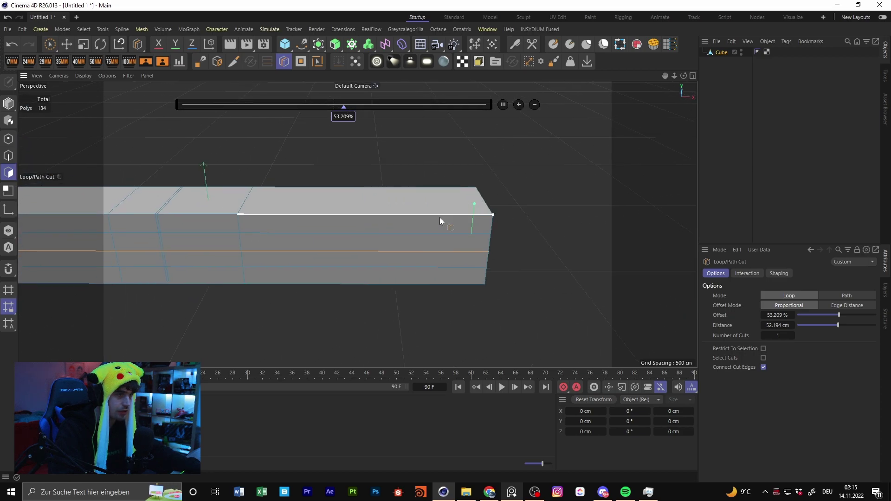
{"action": "left_click", "coordinate": [397, 188]}
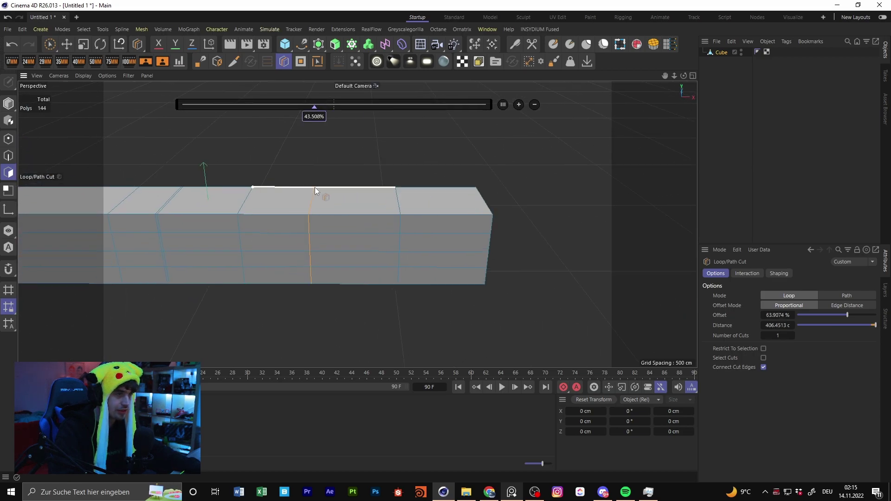
{"action": "left_click", "coordinate": [446, 192]}
- Use Line Cut to slice across only the bar's top face, between two existing crosswise edges
{"action": "left_click", "coordinate": [234, 61]}
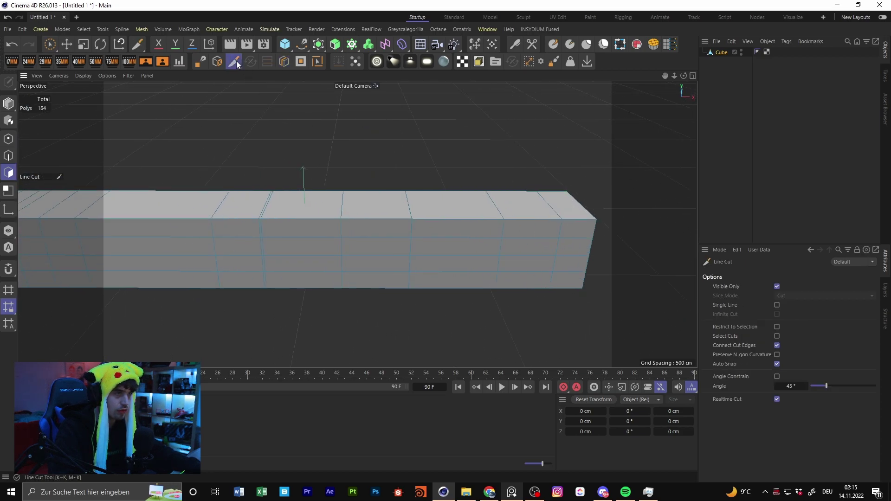
{"action": "right_click", "coordinate": [348, 200]}
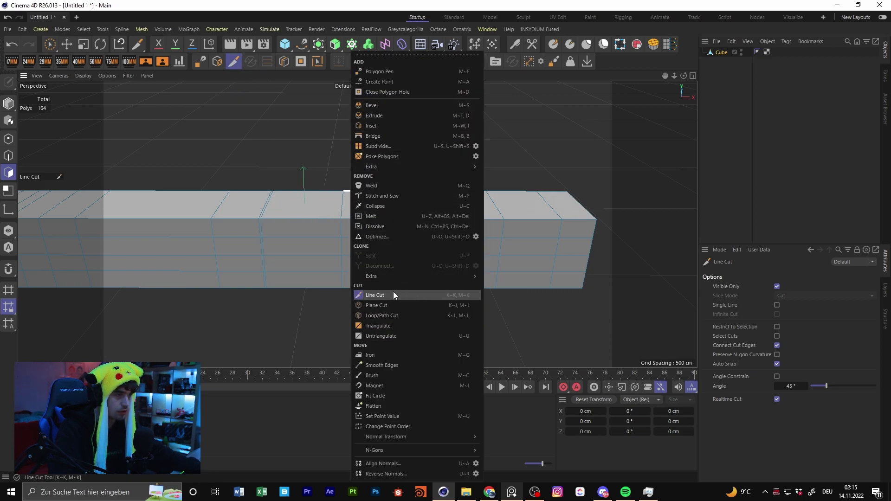
{"action": "left_click", "coordinate": [414, 295]}
{"action": "scroll", "coordinate": [383, 223], "scroll_direction": "up", "scroll_amount": 6}
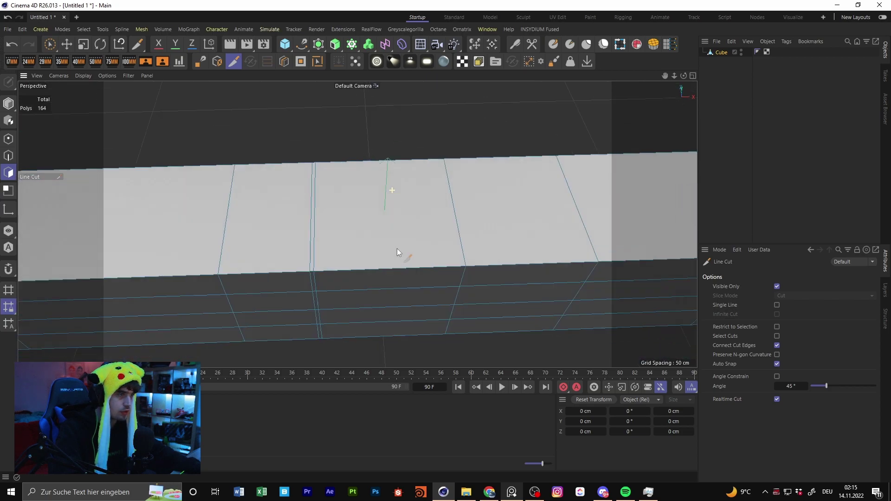
{"action": "left_click", "coordinate": [382, 160]}
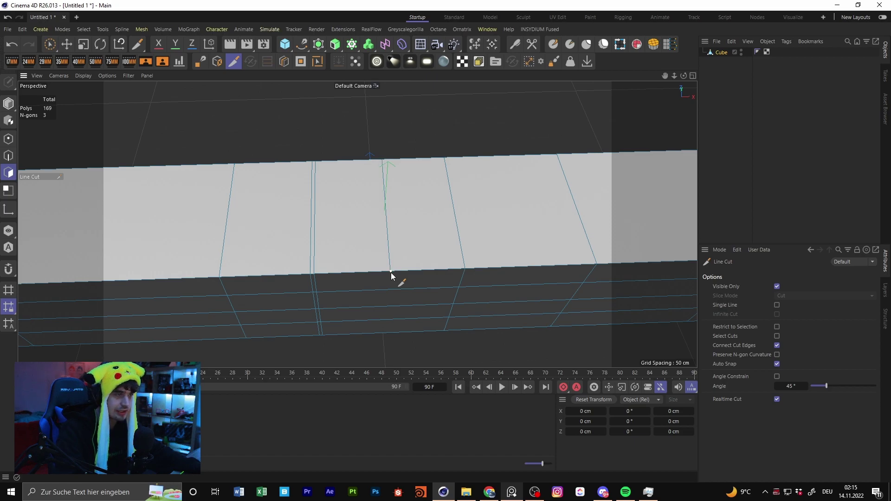
{"action": "middle_click_drag", "start_coordinate": [428, 234], "coordinate": [411, 264], "text": "alt"}
{"action": "left_click_drag", "start_coordinate": [411, 268], "coordinate": [381, 256], "text": "alt"}
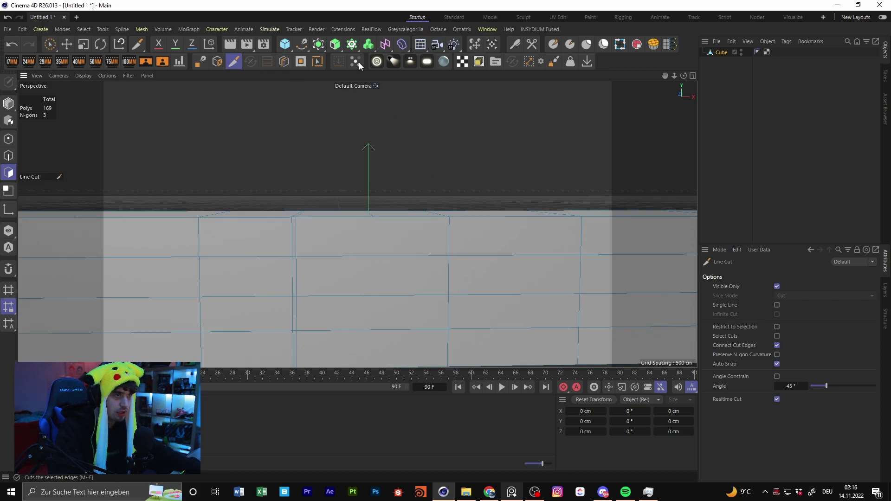
{"action": "left_click_drag", "start_coordinate": [404, 157], "coordinate": [405, 204], "text": "alt"}
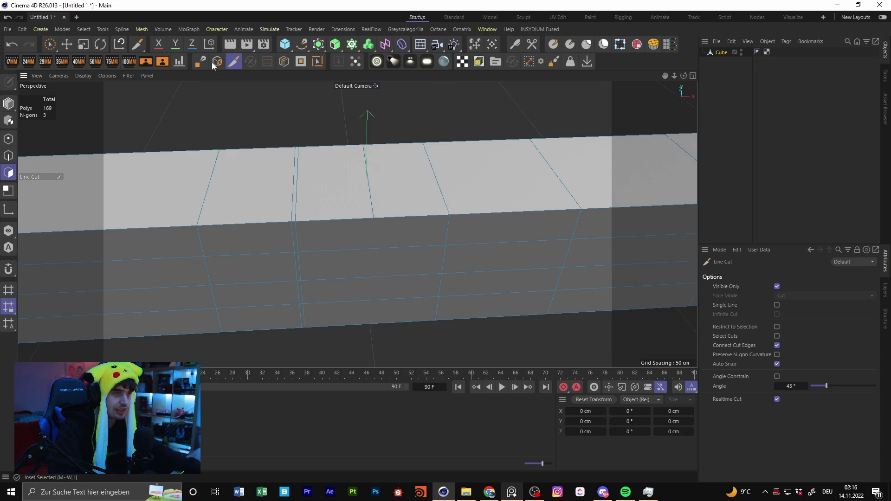
- Place the cube under a Subdivision Surface and display it shaded without lines to inspect the smoothing around the cut
{"action": "left_click", "coordinate": [324, 45]}
{"action": "left_click_drag", "start_coordinate": [725, 51], "coordinate": [726, 52]}
{"action": "left_click", "coordinate": [734, 136]}
{"action": "left_click_drag", "start_coordinate": [403, 203], "coordinate": [370, 216], "text": "alt"}
{"action": "left_click", "coordinate": [84, 75]}
{"action": "left_click", "coordinate": [101, 97]}
{"action": "scroll", "coordinate": [466, 222], "scroll_direction": "up", "scroll_amount": 4}
{"action": "left_click_drag", "start_coordinate": [370, 202], "coordinate": [484, 157], "text": "alt"}
{"action": "left_click_drag", "start_coordinate": [365, 196], "coordinate": [398, 223], "text": "alt"}
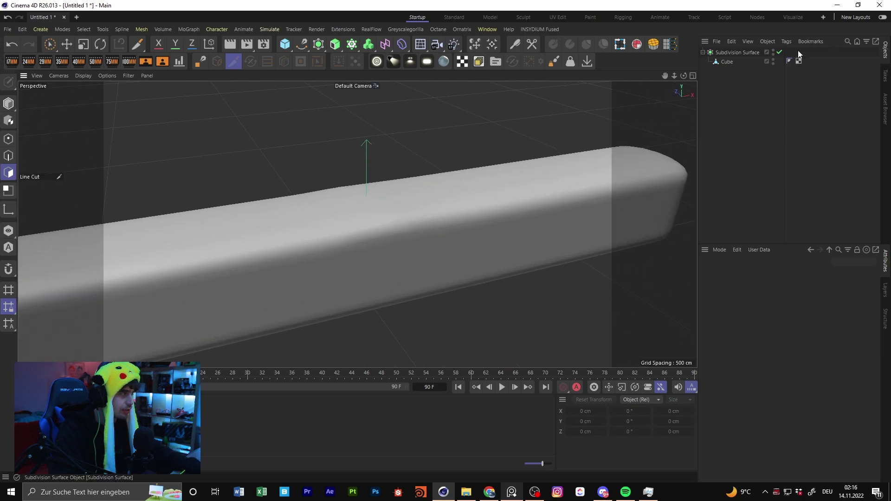
- Turn off the Subdivision Surface, select the cube, and continue the line cut down the bar's long sides
{"action": "left_click", "coordinate": [779, 52]}
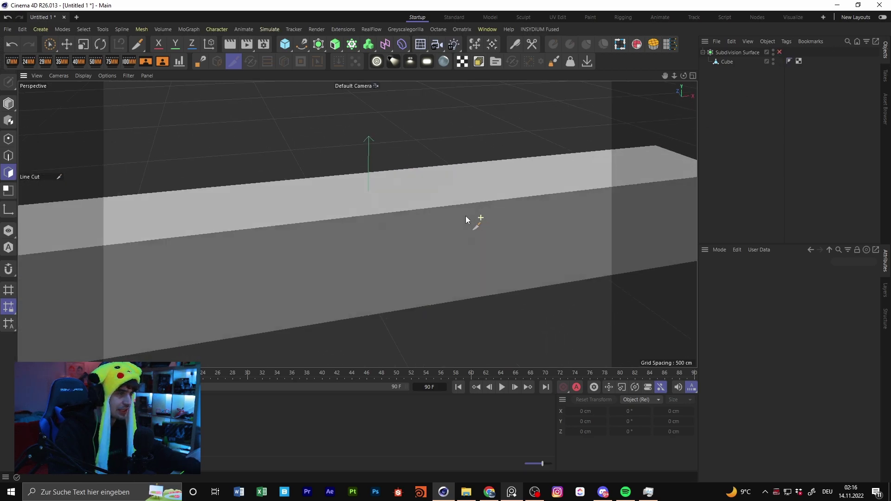
{"action": "left_click", "coordinate": [726, 61]}
{"action": "scroll", "coordinate": [405, 208], "scroll_direction": "up", "scroll_amount": 5}
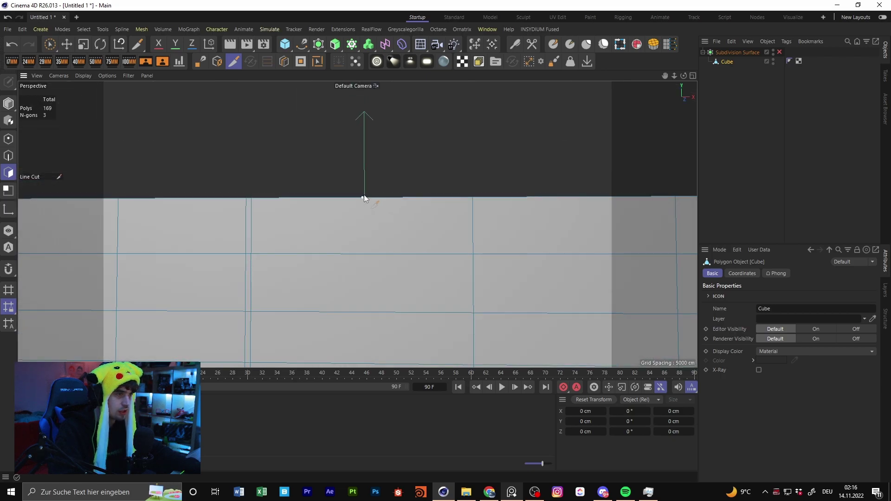
{"action": "scroll", "coordinate": [363, 199], "scroll_direction": "up", "scroll_amount": 3}
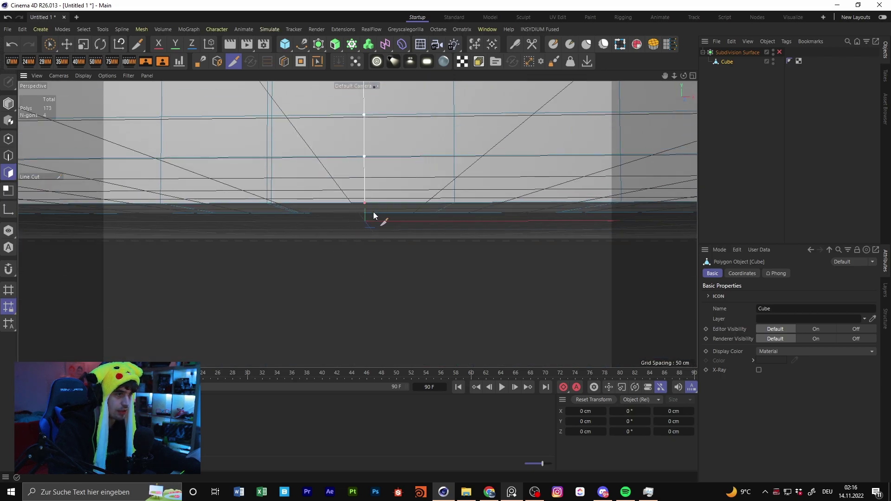
{"action": "left_click_drag", "start_coordinate": [367, 264], "coordinate": [405, 173], "text": "alt"}
{"action": "left_click", "coordinate": [364, 221]}
{"action": "left_click", "coordinate": [389, 281]}
{"action": "left_click_drag", "start_coordinate": [389, 281], "coordinate": [529, 283], "text": "alt"}
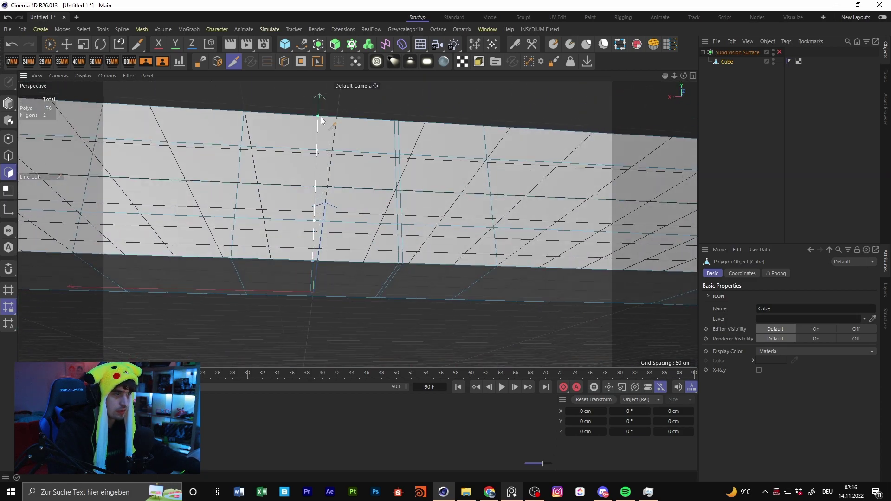
- Toggle the Subdivision Surface on and off, and examine up close where the line cuts meet at the bar's top edge
{"action": "scroll", "coordinate": [368, 158], "scroll_direction": "down", "scroll_amount": 4}
{"action": "left_click_drag", "start_coordinate": [368, 158], "coordinate": [297, 237], "text": "alt"}
{"action": "left_click", "coordinate": [780, 52]}
{"action": "left_click", "coordinate": [781, 52]}
{"action": "left_click_drag", "start_coordinate": [383, 208], "coordinate": [342, 190], "text": "alt"}
{"action": "scroll", "coordinate": [342, 189], "scroll_direction": "up", "scroll_amount": 6}
{"action": "left_click_drag", "start_coordinate": [394, 176], "coordinate": [607, 177], "text": "alt"}
{"action": "left_click_drag", "start_coordinate": [449, 249], "coordinate": [400, 181], "text": "alt"}
{"action": "scroll", "coordinate": [408, 272], "scroll_direction": "up", "scroll_amount": 4}
{"action": "left_click_drag", "start_coordinate": [440, 237], "coordinate": [454, 282], "text": "alt"}
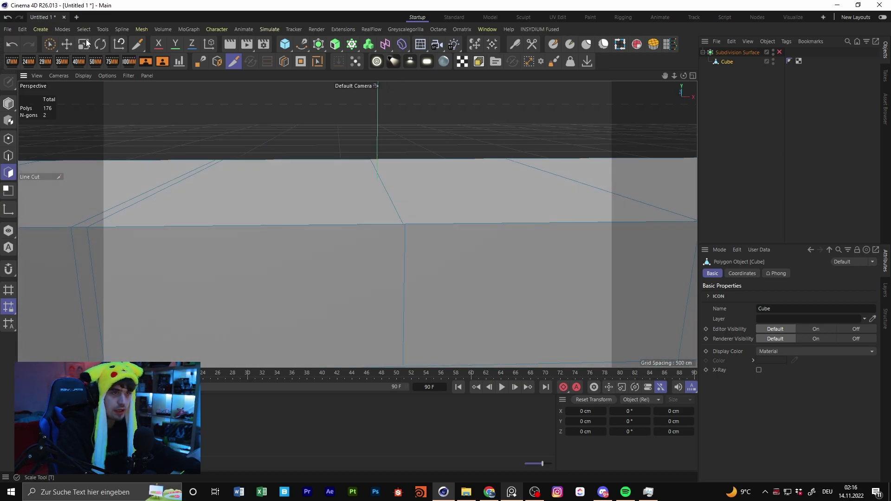
- Select all polygons with the Move tool active, Optimize the mesh, and check the cut ends at the top edge
{"action": "left_click", "coordinate": [67, 44]}
{"action": "scroll", "coordinate": [402, 219], "scroll_direction": "up", "scroll_amount": 4}
{"action": "left_click_drag", "start_coordinate": [410, 221], "coordinate": [492, 237], "text": "alt"}
{"action": "key", "text": "ctrl+a"}
{"action": "right_click", "coordinate": [491, 236]}
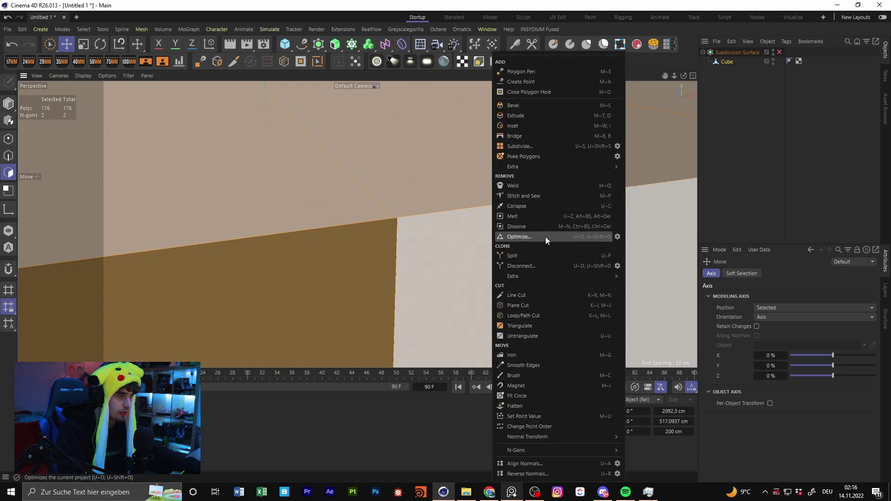
{"action": "left_click", "coordinate": [518, 237]}
{"action": "left_click_drag", "start_coordinate": [550, 201], "coordinate": [252, 243], "text": "alt"}
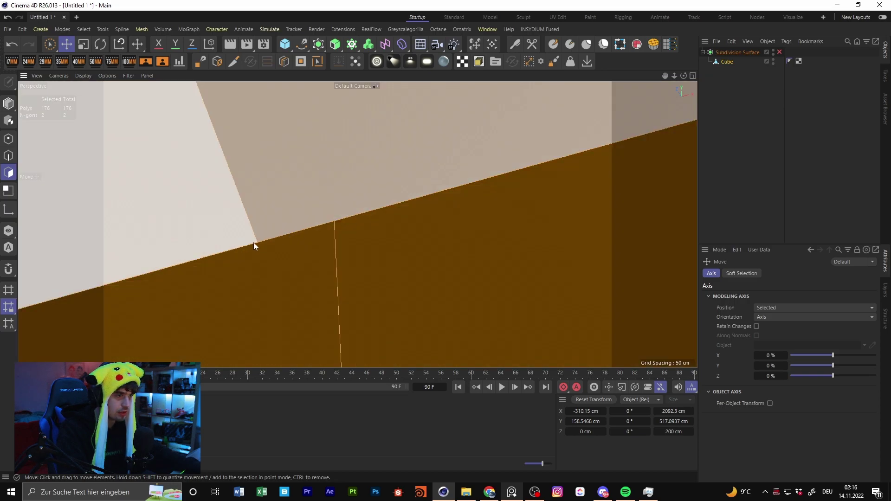
{"action": "left_click_drag", "start_coordinate": [303, 233], "coordinate": [370, 233], "text": "alt"}
{"action": "left_click", "coordinate": [370, 233]}
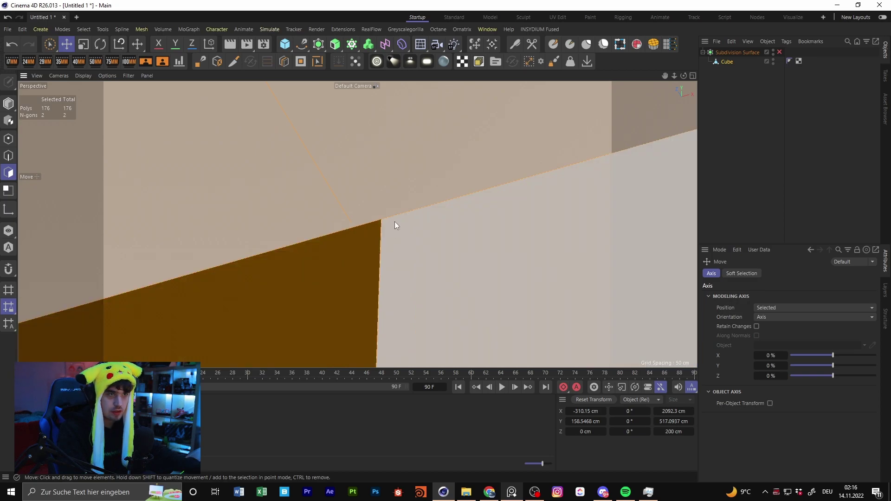
- Weld the loose cut end on the bar's top edge onto its neighbouring point with the Polygon Pen
{"action": "right_click", "coordinate": [458, 268]}
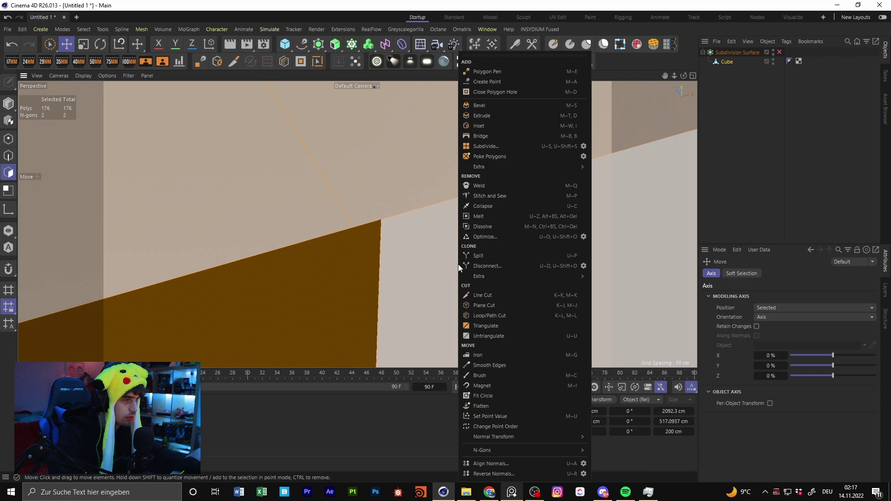
{"action": "left_click", "coordinate": [525, 71]}
{"action": "left_click_drag", "start_coordinate": [380, 220], "coordinate": [355, 228]}
{"action": "scroll", "coordinate": [475, 242], "scroll_direction": "down", "scroll_amount": 5}
{"action": "left_click_drag", "start_coordinate": [431, 268], "coordinate": [416, 271], "text": "alt"}
{"action": "scroll", "coordinate": [417, 271], "scroll_direction": "down", "scroll_amount": 5}
{"action": "middle_click_drag", "start_coordinate": [417, 271], "coordinate": [364, 211], "text": "alt"}
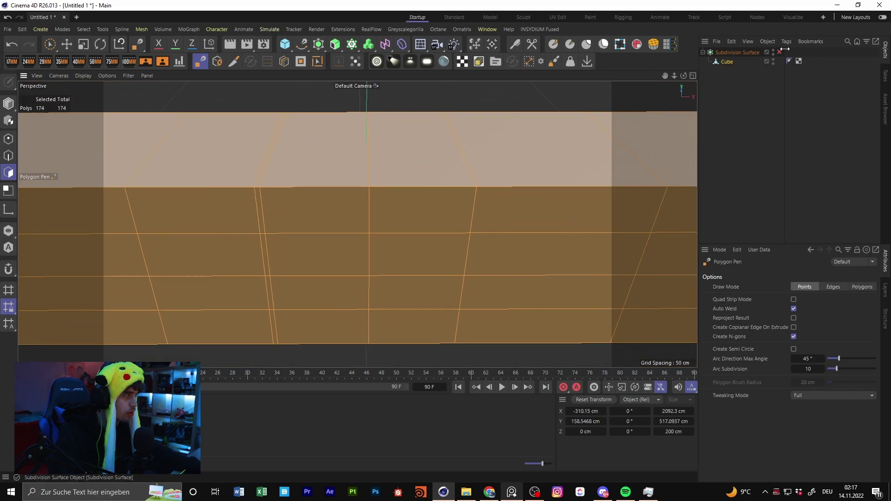
- Turn on the Subdivision Surface, clear the selection, and inspect the smoothing along the bar's top edge
{"action": "left_click", "coordinate": [779, 52]}
{"action": "left_click", "coordinate": [823, 115]}
{"action": "left_click_drag", "start_coordinate": [420, 188], "coordinate": [622, 173], "text": "alt"}
{"action": "scroll", "coordinate": [452, 222], "scroll_direction": "down", "scroll_amount": 5}
{"action": "left_click_drag", "start_coordinate": [452, 222], "coordinate": [675, 217], "text": "alt"}
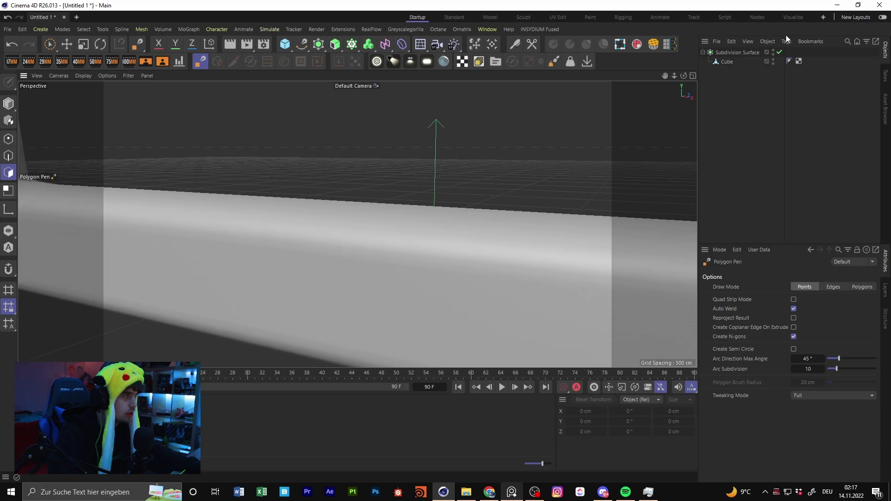
{"action": "left_click_drag", "start_coordinate": [538, 155], "coordinate": [399, 208], "text": "alt"}
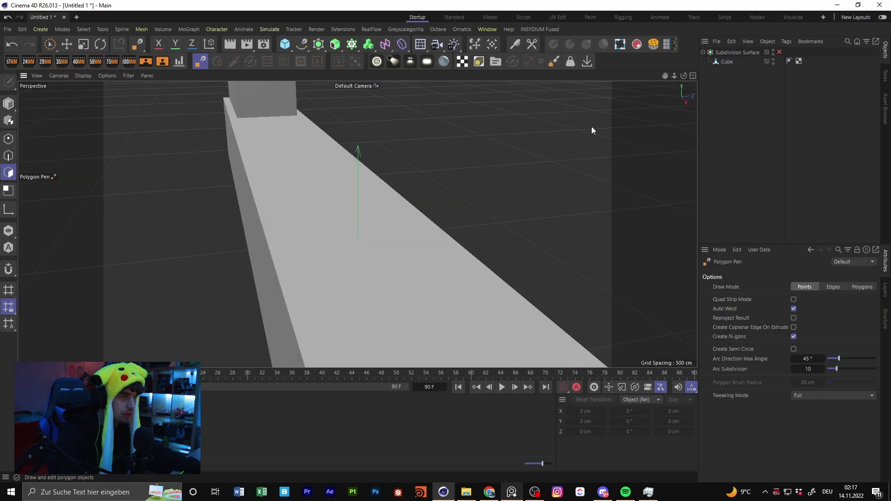
- Select the cube in Points mode and examine up close the points where the cuts meet the bar's top edge
{"action": "left_click", "coordinate": [719, 63]}
{"action": "left_click", "coordinate": [12, 145]}
{"action": "left_click_drag", "start_coordinate": [266, 191], "coordinate": [534, 246], "text": "alt"}
{"action": "scroll", "coordinate": [342, 202], "scroll_direction": "up", "scroll_amount": 4}
{"action": "scroll", "coordinate": [419, 191], "scroll_direction": "down", "scroll_amount": 6}
{"action": "scroll", "coordinate": [343, 197], "scroll_direction": "up", "scroll_amount": 8}
{"action": "scroll", "coordinate": [243, 268], "scroll_direction": "down", "scroll_amount": 4}
{"action": "left_click_drag", "start_coordinate": [297, 275], "coordinate": [389, 254], "text": "alt"}
{"action": "scroll", "coordinate": [235, 281], "scroll_direction": "up", "scroll_amount": 3}
{"action": "left_click_drag", "start_coordinate": [235, 282], "coordinate": [291, 272], "text": "alt"}
{"action": "scroll", "coordinate": [200, 269], "scroll_direction": "up", "scroll_amount": 3}
{"action": "left_click_drag", "start_coordinate": [199, 269], "coordinate": [319, 261], "text": "alt"}
{"action": "scroll", "coordinate": [316, 274], "scroll_direction": "up", "scroll_amount": 3}
{"action": "key", "text": "ctrl+z"}
{"action": "middle_click_drag", "start_coordinate": [347, 297], "coordinate": [349, 121], "text": "alt"}
{"action": "scroll", "coordinate": [349, 121], "scroll_direction": "down", "scroll_amount": 3}
{"action": "scroll", "coordinate": [422, 210], "scroll_direction": "down", "scroll_amount": 8}
{"action": "left_click_drag", "start_coordinate": [383, 250], "coordinate": [426, 259], "text": "alt"}
{"action": "scroll", "coordinate": [418, 261], "scroll_direction": "up", "scroll_amount": 5}
{"action": "right_click_drag", "start_coordinate": [507, 235], "coordinate": [556, 227], "text": "alt"}
{"action": "right_click_drag", "start_coordinate": [424, 272], "coordinate": [464, 266], "text": "alt"}
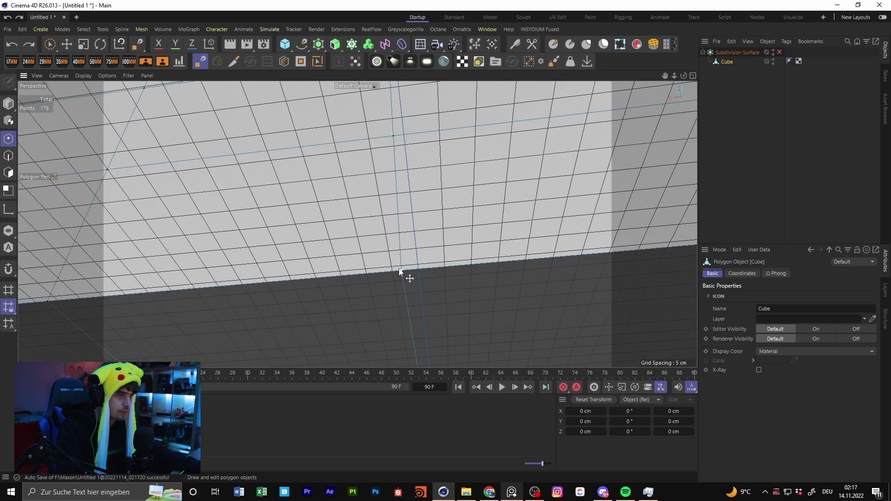
- Pull a point on the bar's long top edge downward with the Polygon Pen to test whether the surfaces are connected
{"action": "scroll", "coordinate": [446, 294], "scroll_direction": "down", "scroll_amount": 5}
{"action": "left_click_drag", "start_coordinate": [412, 320], "coordinate": [661, 237], "text": "alt"}
{"action": "left_click_drag", "start_coordinate": [477, 193], "coordinate": [420, 251], "text": "alt"}
{"action": "scroll", "coordinate": [403, 171], "scroll_direction": "up", "scroll_amount": 3}
{"action": "left_click_drag", "start_coordinate": [401, 167], "coordinate": [397, 189]}
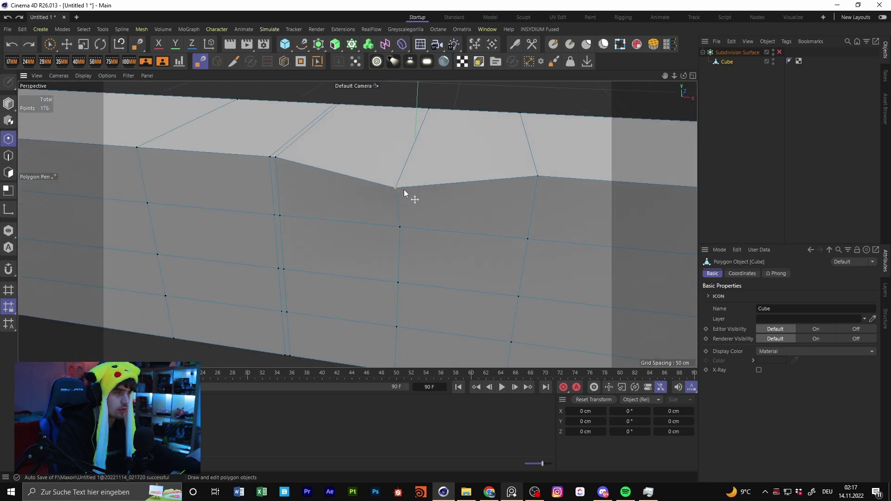
- Select all of the cube's points and Optimize the mesh
{"action": "key", "text": "ctrl+a"}
{"action": "right_click", "coordinate": [455, 196]}
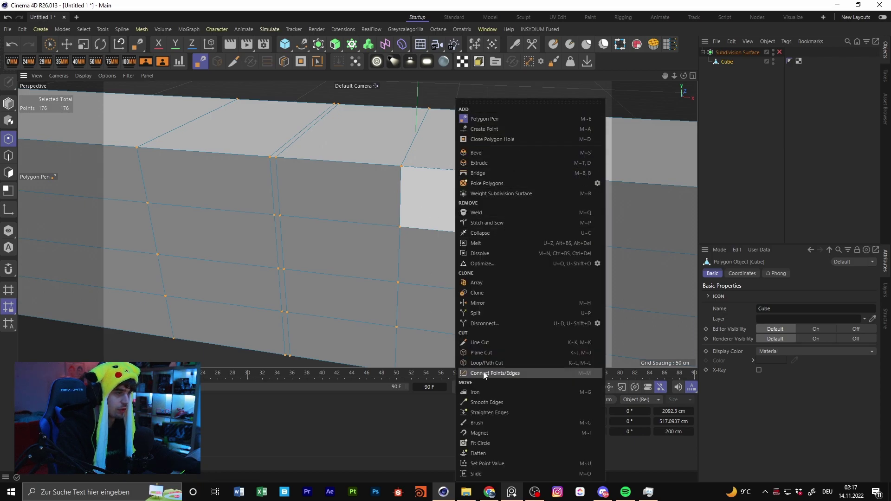
{"action": "left_click", "coordinate": [510, 264]}
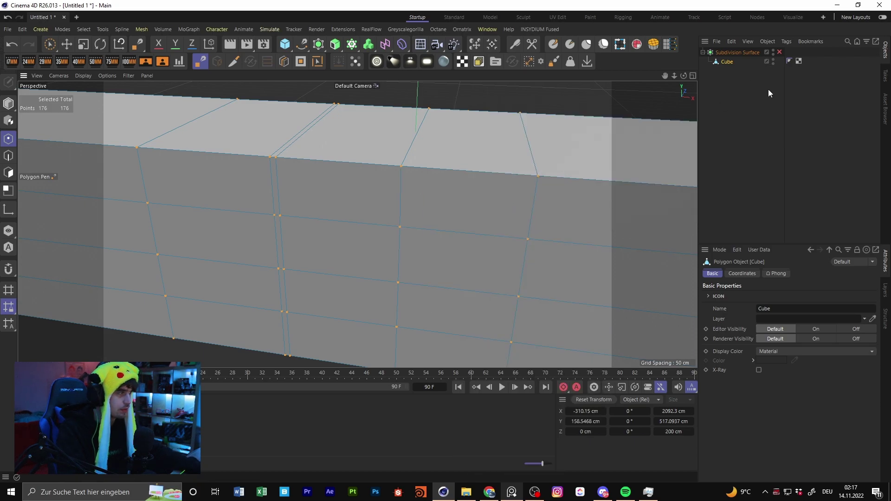
- Turn on the Subdivision Surface with nothing selected and inspect the smoothed bar
{"action": "left_click", "coordinate": [765, 87]}
{"action": "left_click", "coordinate": [779, 52]}
{"action": "left_click_drag", "start_coordinate": [467, 218], "coordinate": [429, 225], "text": "alt"}
{"action": "scroll", "coordinate": [429, 225], "scroll_direction": "down", "scroll_amount": 6}
- Select the cube and add several Loop/Path Cuts across the wide gaps along the bar, spacing the segments more evenly
{"action": "left_click", "coordinate": [726, 62]}
{"action": "middle_click_drag", "start_coordinate": [429, 211], "coordinate": [330, 251], "text": "alt"}
{"action": "scroll", "coordinate": [330, 254], "scroll_direction": "up", "scroll_amount": 4}
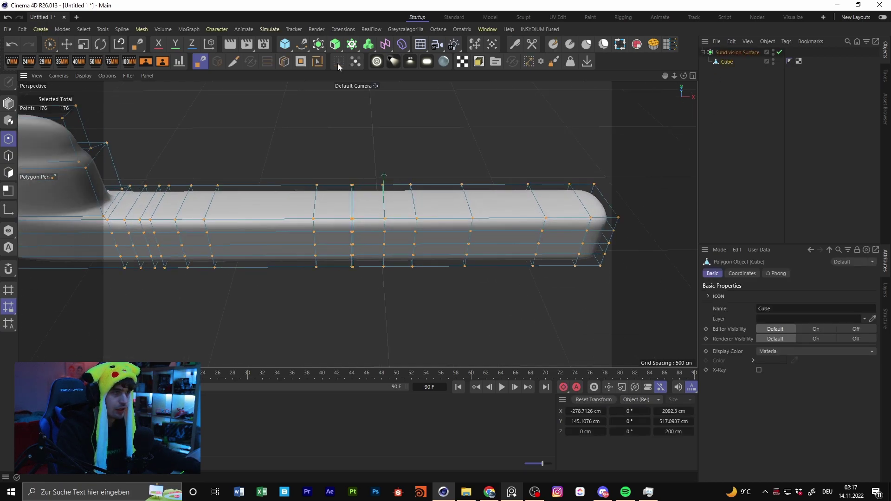
{"action": "left_click", "coordinate": [285, 62]}
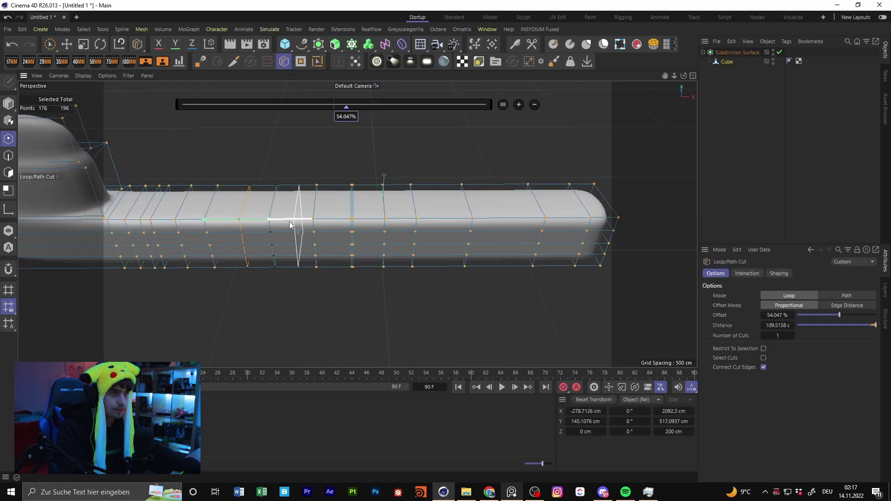
{"action": "middle_click_drag", "start_coordinate": [491, 230], "coordinate": [376, 228], "text": "alt"}
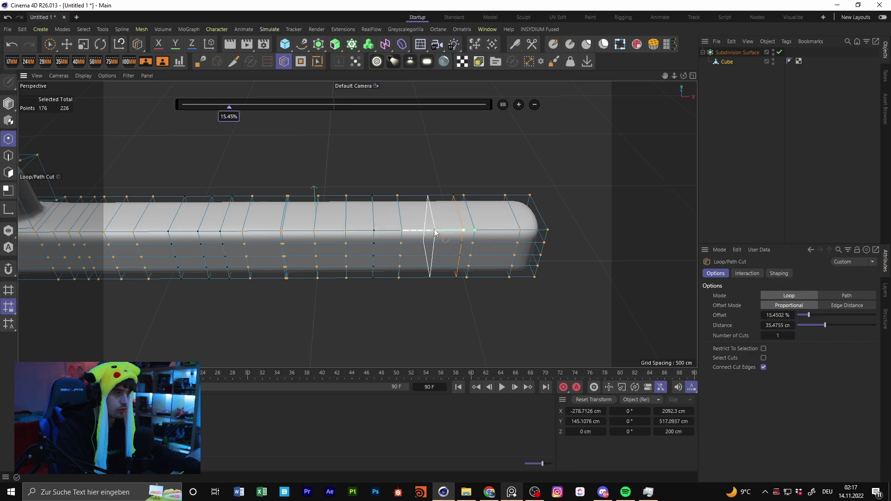
- Clear the object selection, toggle the Subdivision Surface off and on, and compare the bar's shape
{"action": "left_click", "coordinate": [776, 80]}
{"action": "left_click", "coordinate": [779, 52]}
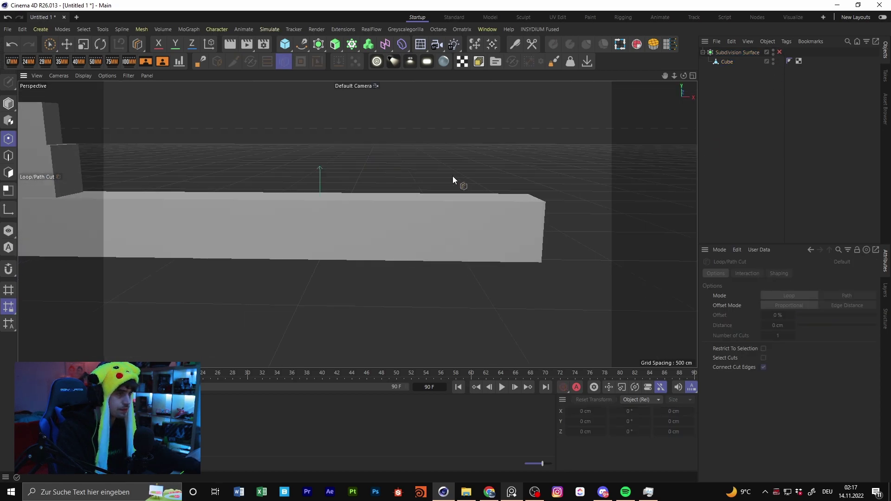
{"action": "left_click", "coordinate": [779, 52]}
{"action": "left_click_drag", "start_coordinate": [689, 147], "coordinate": [422, 259], "text": "alt"}
- Select the cube and add loop cuts around the uppermost block, one near its base and one near its top
{"action": "left_click", "coordinate": [725, 62]}
{"action": "middle_click_drag", "start_coordinate": [304, 204], "coordinate": [510, 243], "text": "alt"}
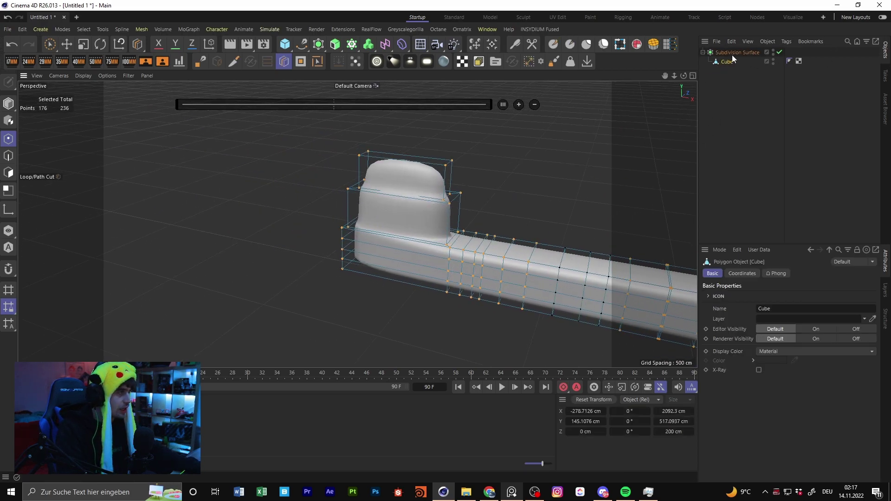
{"action": "scroll", "coordinate": [417, 176], "scroll_direction": "up", "scroll_amount": 8}
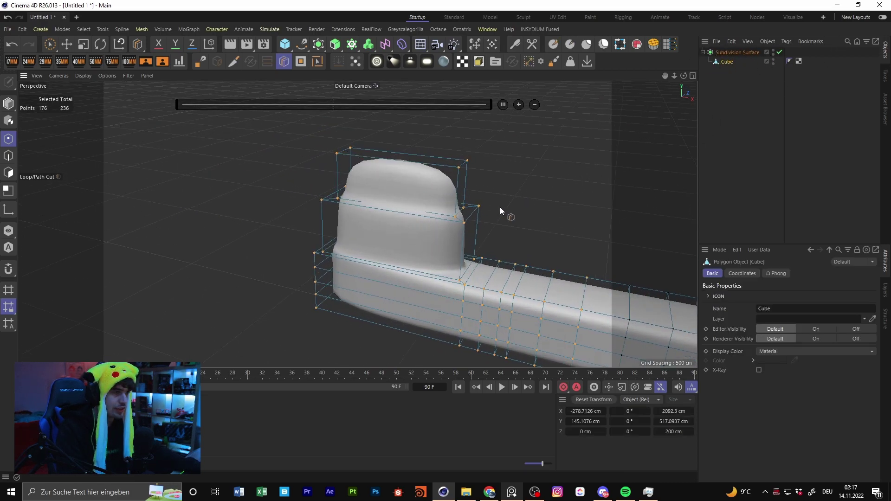
{"action": "middle_click_drag", "start_coordinate": [423, 210], "coordinate": [430, 225], "text": "alt"}
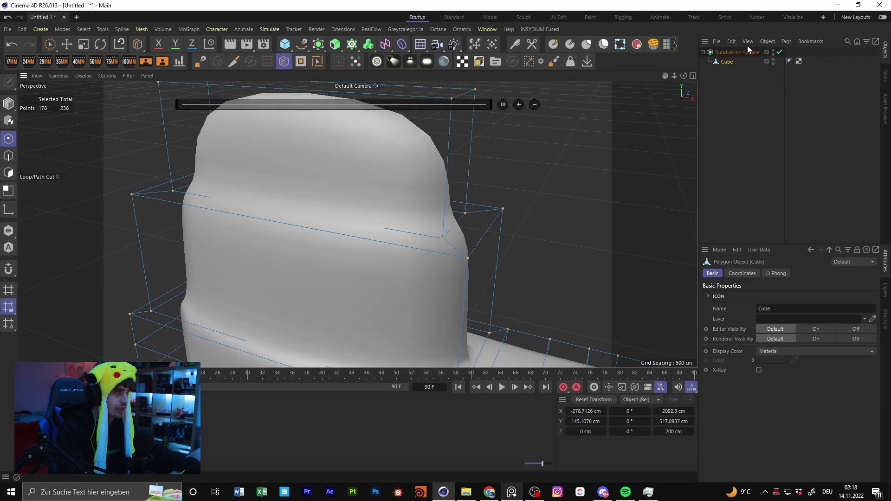
{"action": "left_click", "coordinate": [444, 236]}
{"action": "middle_click_drag", "start_coordinate": [449, 229], "coordinate": [470, 210], "text": "alt"}
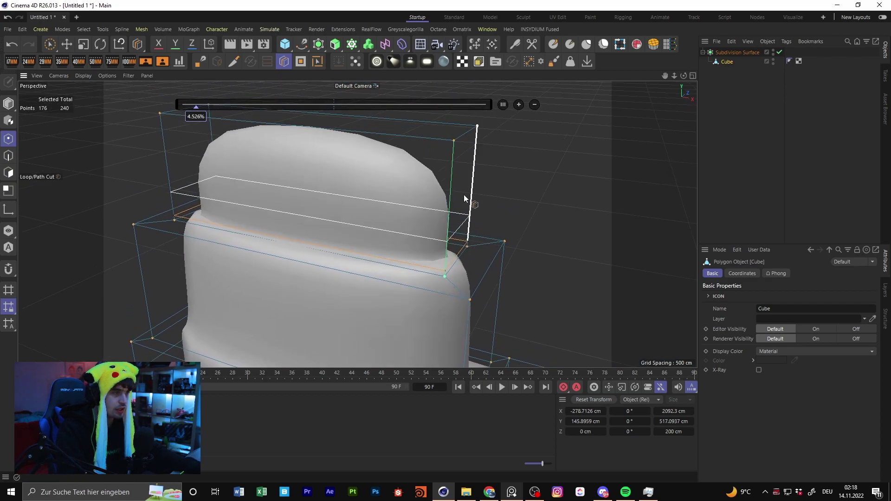
{"action": "left_click", "coordinate": [450, 147]}
- Add loop cuts around the middle block, one just below its top edge and one near its base
{"action": "middle_click_drag", "start_coordinate": [460, 283], "coordinate": [462, 205], "text": "alt"}
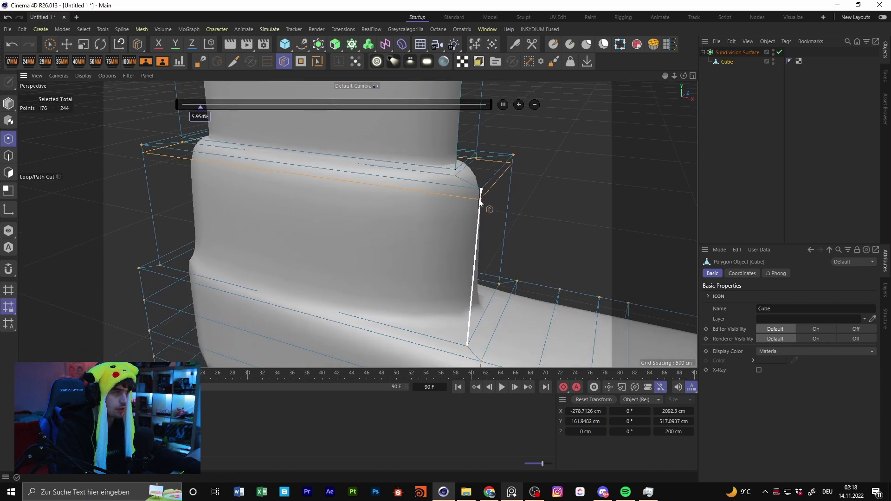
{"action": "left_click", "coordinate": [480, 203]}
{"action": "middle_click_drag", "start_coordinate": [475, 250], "coordinate": [464, 207], "text": "alt"}
{"action": "left_click", "coordinate": [456, 273]}
{"action": "left_click_drag", "start_coordinate": [457, 260], "coordinate": [278, 176], "text": "alt"}
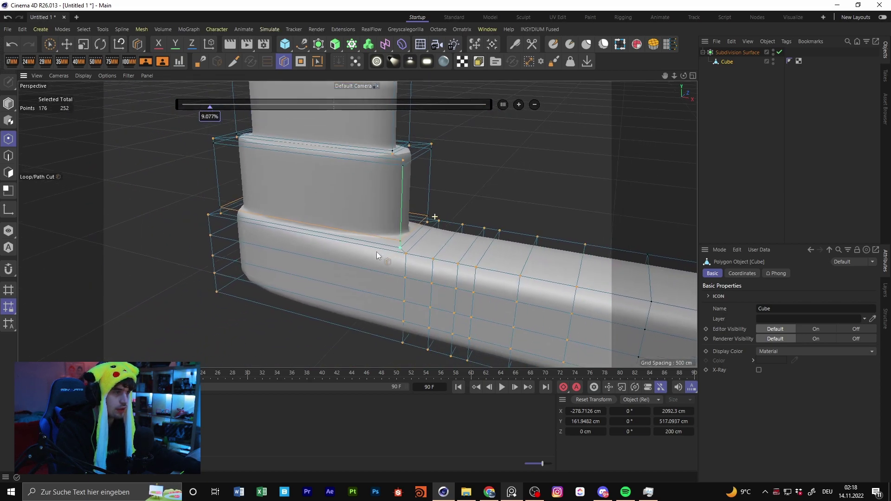
- Turn off the Subdivision Surface and select the edge loop along the bar's long top side with the Move tool
{"action": "left_click", "coordinate": [49, 45]}
{"action": "left_click_drag", "start_coordinate": [408, 231], "coordinate": [544, 131], "text": "alt"}
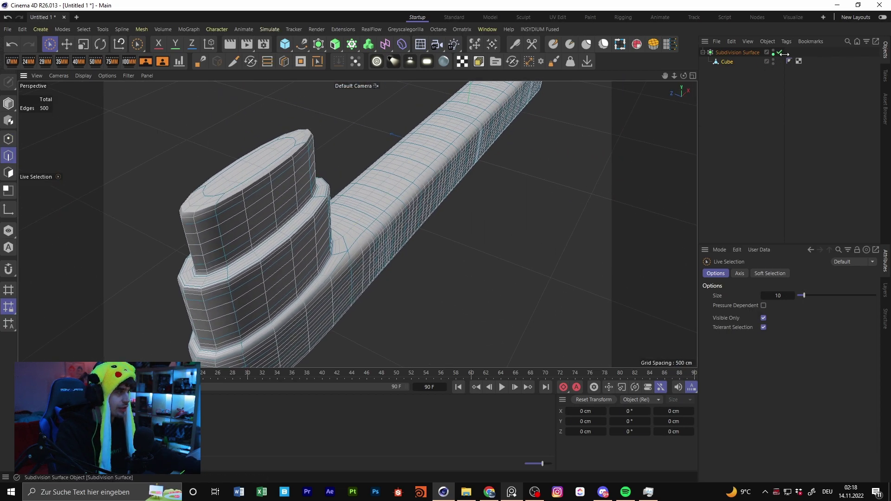
{"action": "left_click", "coordinate": [779, 52]}
{"action": "left_click", "coordinate": [66, 44]}
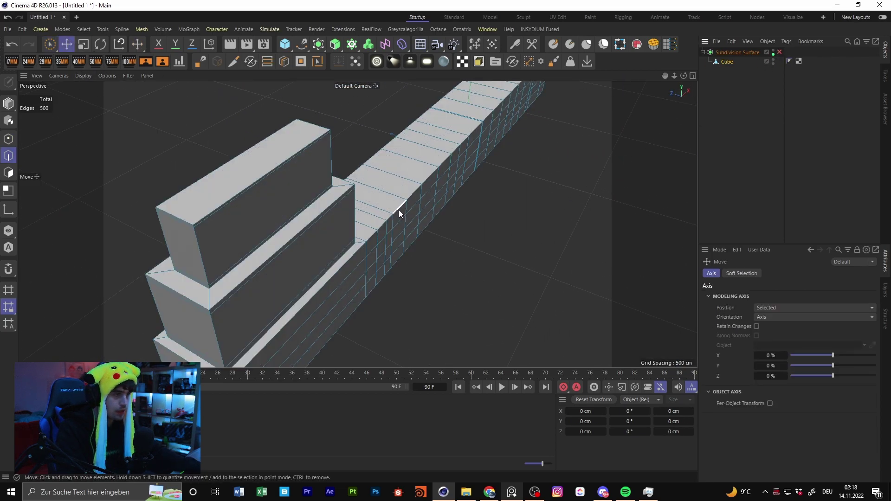
{"action": "middle_click_drag", "start_coordinate": [353, 250], "coordinate": [375, 222], "text": "alt"}
{"action": "left_click_drag", "start_coordinate": [378, 219], "coordinate": [349, 195], "text": "alt"}
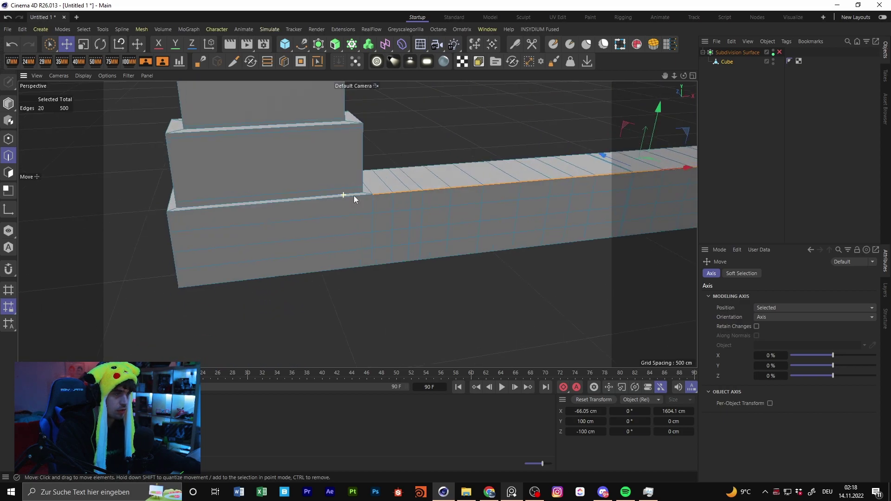
- Select the three outer top edges of the base around the stacked blocks
{"action": "right_click_drag", "start_coordinate": [349, 196], "coordinate": [429, 201], "text": "alt"}
{"action": "left_click_drag", "start_coordinate": [428, 200], "coordinate": [419, 197], "text": "alt"}
{"action": "right_click_drag", "start_coordinate": [419, 197], "coordinate": [236, 216], "text": "alt"}
{"action": "left_click", "coordinate": [223, 219]}
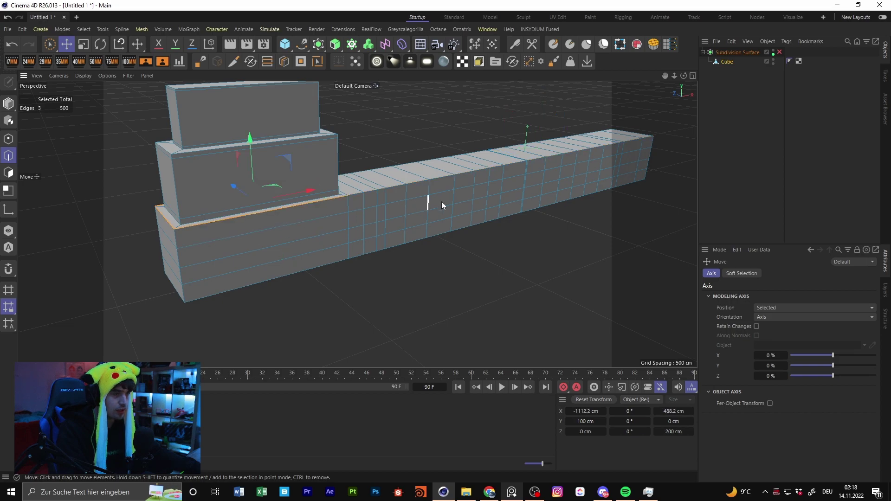
- Switch to Polygons mode and select all of the cube's polygons
{"action": "right_click_drag", "start_coordinate": [427, 199], "coordinate": [479, 199], "text": "alt"}
{"action": "left_click_drag", "start_coordinate": [479, 199], "coordinate": [510, 213], "text": "alt"}
{"action": "right_click_drag", "start_coordinate": [510, 212], "coordinate": [416, 219], "text": "alt"}
{"action": "left_click", "coordinate": [9, 172]}
{"action": "left_click", "coordinate": [261, 215]}
{"action": "key", "text": "ctrl+a"}
{"action": "left_click_drag", "start_coordinate": [214, 194], "coordinate": [286, 227], "text": "alt"}
{"action": "right_click_drag", "start_coordinate": [285, 226], "coordinate": [255, 224], "text": "alt"}
{"action": "middle_click_drag", "start_coordinate": [255, 225], "coordinate": [421, 215], "text": "alt"}
{"action": "left_click", "coordinate": [394, 216]}
{"action": "key", "text": "ctrl+a"}
{"action": "left_click_drag", "start_coordinate": [393, 216], "coordinate": [446, 207], "text": "alt"}
{"action": "middle_click_drag", "start_coordinate": [465, 197], "coordinate": [367, 200], "text": "alt"}
- In Edges mode, select the complete outer rim of the bar's top face, adding each edge loop to the selection
{"action": "left_click", "coordinate": [12, 157]}
{"action": "right_click_drag", "start_coordinate": [201, 228], "coordinate": [241, 216], "text": "alt"}
{"action": "double_click", "coordinate": [238, 216]}
{"action": "left_click_drag", "start_coordinate": [238, 216], "coordinate": [311, 236], "text": "alt"}
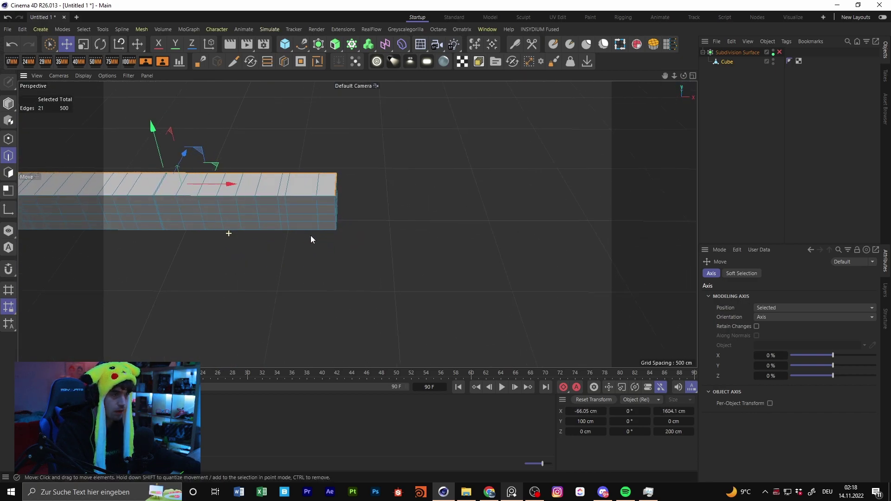
{"action": "double_click", "coordinate": [324, 194], "text": "shift"}
{"action": "left_click_drag", "start_coordinate": [324, 195], "coordinate": [321, 216], "text": "alt"}
{"action": "double_click", "coordinate": [266, 218], "text": "shift"}
- Apply Weight Subdivision Surface to the selected rim edges at 72% strength with the Subdivision Surface turned on
{"action": "right_click", "coordinate": [221, 192]}
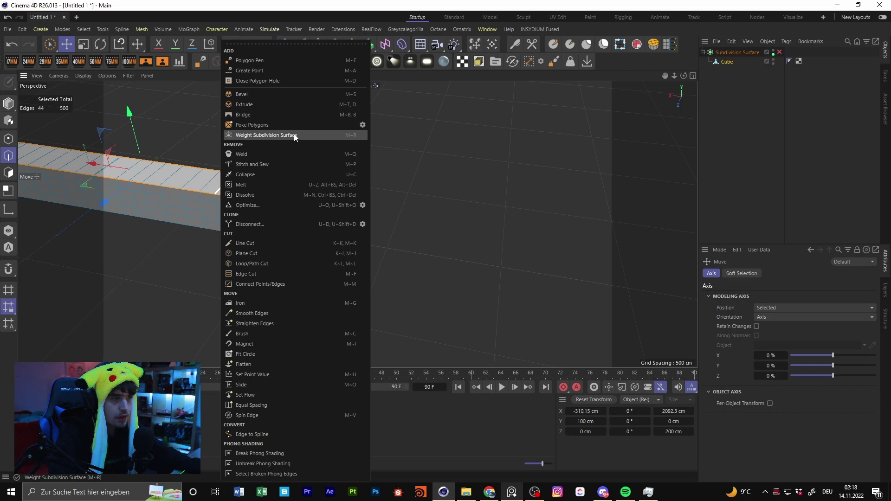
{"action": "left_click", "coordinate": [244, 137]}
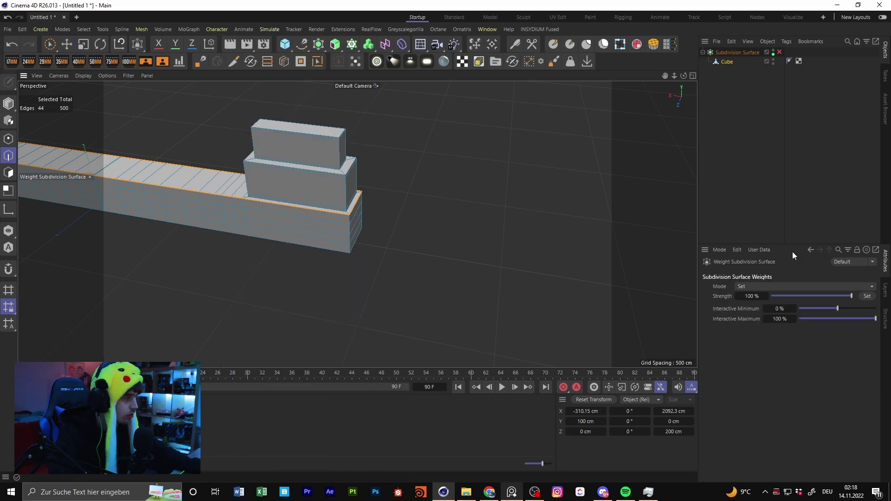
{"action": "left_click", "coordinate": [780, 52]}
{"action": "middle_click_drag", "start_coordinate": [312, 200], "coordinate": [440, 197], "text": "alt"}
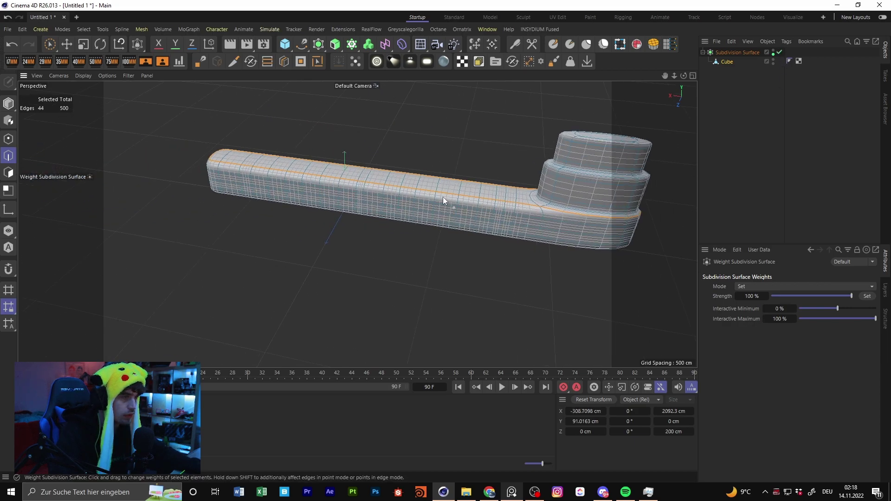
{"action": "right_click_drag", "start_coordinate": [441, 197], "coordinate": [522, 193], "text": "alt"}
{"action": "left_click_drag", "start_coordinate": [522, 194], "coordinate": [644, 265], "text": "alt"}
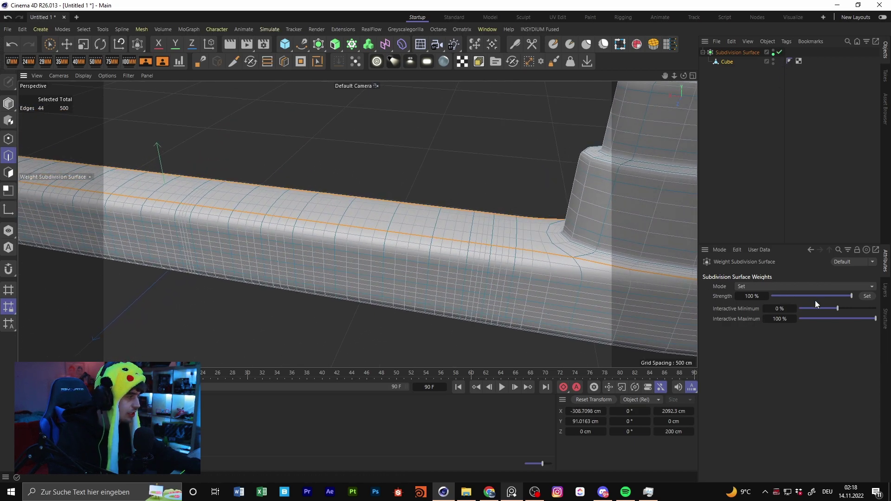
{"action": "mouse_move", "coordinate": [843, 296]}
{"action": "left_mouse_down"}
{"action": "mouse_move", "coordinate": [794, 297]}
{"action": "mouse_move", "coordinate": [859, 297]}
{"action": "mouse_move", "coordinate": [843, 297]}
{"action": "left_mouse_up"}
- Examine the weighted rim from several sides, including with the object selection cleared
{"action": "left_click_drag", "start_coordinate": [605, 273], "coordinate": [681, 277], "text": "alt"}
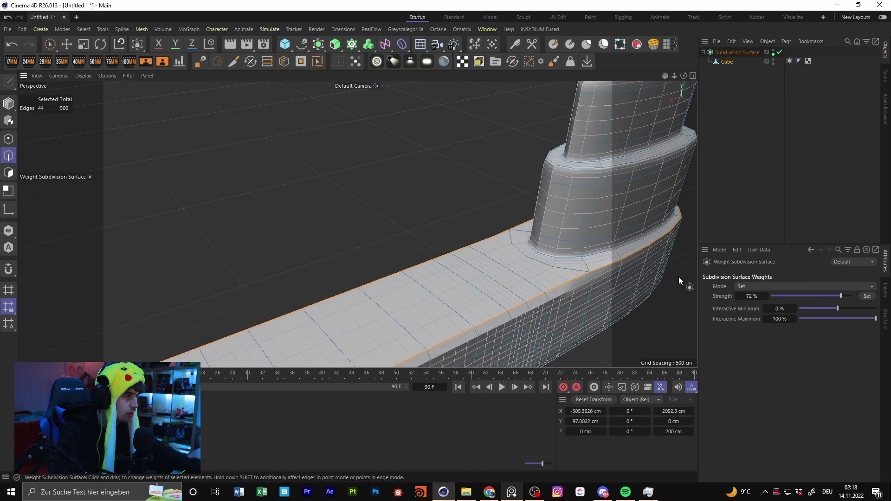
{"action": "left_click_drag", "start_coordinate": [533, 299], "coordinate": [535, 200], "text": "alt"}
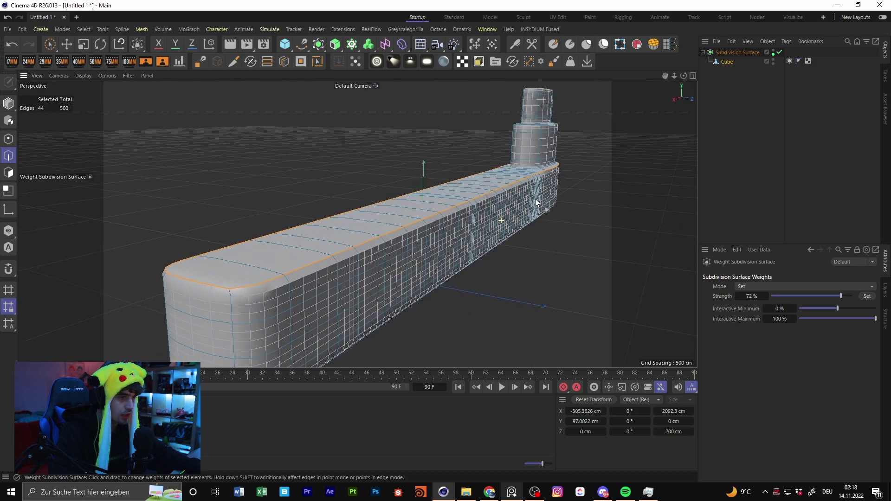
{"action": "left_click_drag", "start_coordinate": [393, 212], "coordinate": [502, 253], "text": "alt"}
{"action": "left_click", "coordinate": [772, 178]}
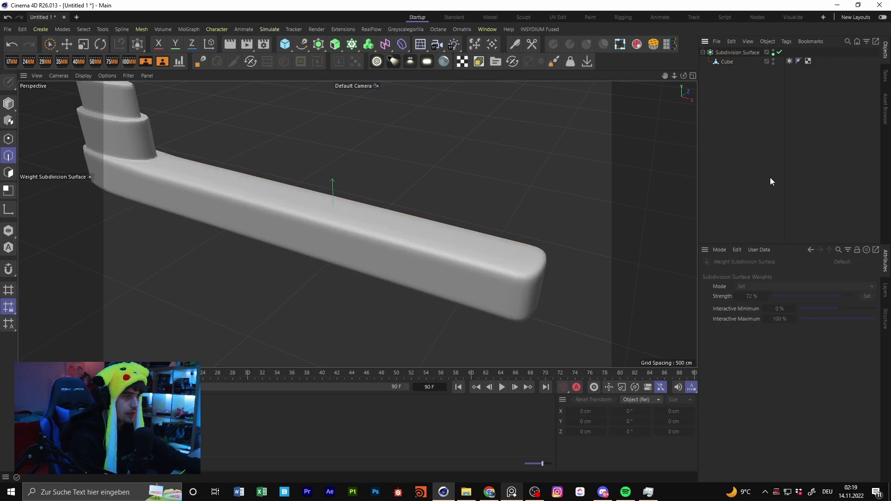
{"action": "left_click_drag", "start_coordinate": [672, 78], "coordinate": [821, 176]}
- Select the cube, turn off the Subdivision Surface, and examine the support loops around the stacked blocks
{"action": "left_click", "coordinate": [727, 62]}
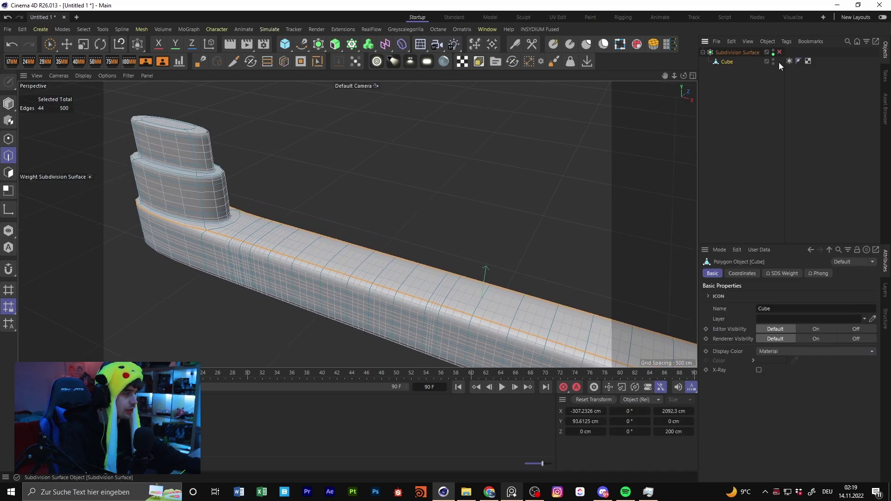
{"action": "middle_click_drag", "start_coordinate": [551, 278], "coordinate": [451, 191], "text": "alt"}
{"action": "right_click_drag", "start_coordinate": [466, 258], "coordinate": [596, 241], "text": "alt"}
{"action": "right_click_drag", "start_coordinate": [664, 211], "coordinate": [393, 215], "text": "alt"}
{"action": "middle_click_drag", "start_coordinate": [171, 116], "coordinate": [383, 199], "text": "alt"}
{"action": "scroll", "coordinate": [384, 203], "scroll_direction": "up", "scroll_amount": 6}
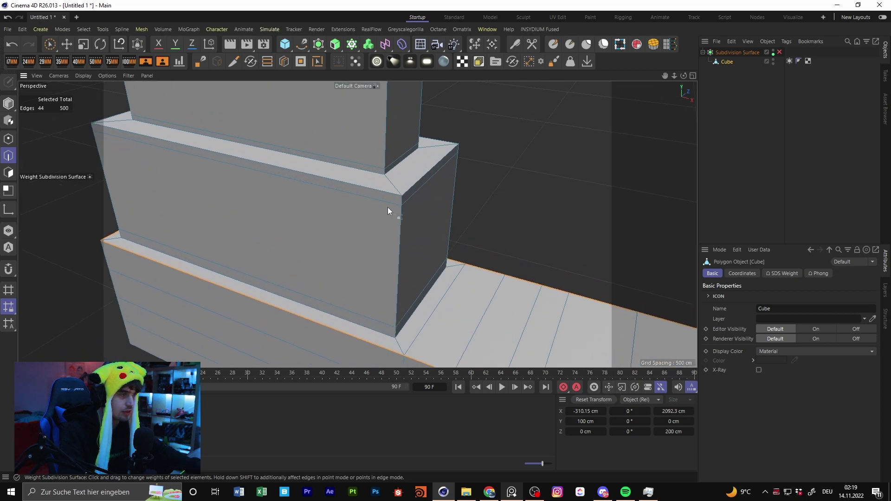
{"action": "left_click_drag", "start_coordinate": [417, 184], "coordinate": [401, 170], "text": "alt"}
{"action": "middle_click_drag", "start_coordinate": [401, 171], "coordinate": [416, 302], "text": "alt"}
- With the Subdivision Surface turned on, add a vertical loop cut close to the stacked blocks' end corner at about 1.5% offset
{"action": "left_click", "coordinate": [284, 61]}
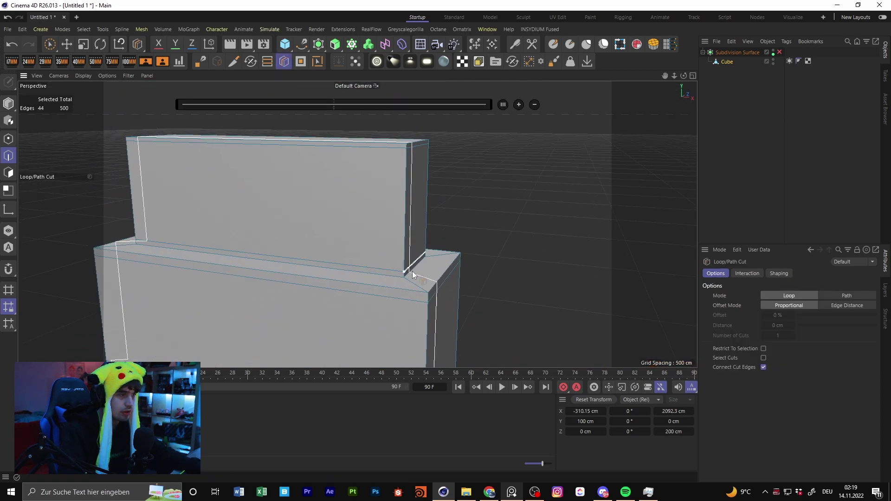
{"action": "scroll", "coordinate": [410, 268], "scroll_direction": "up", "scroll_amount": 6}
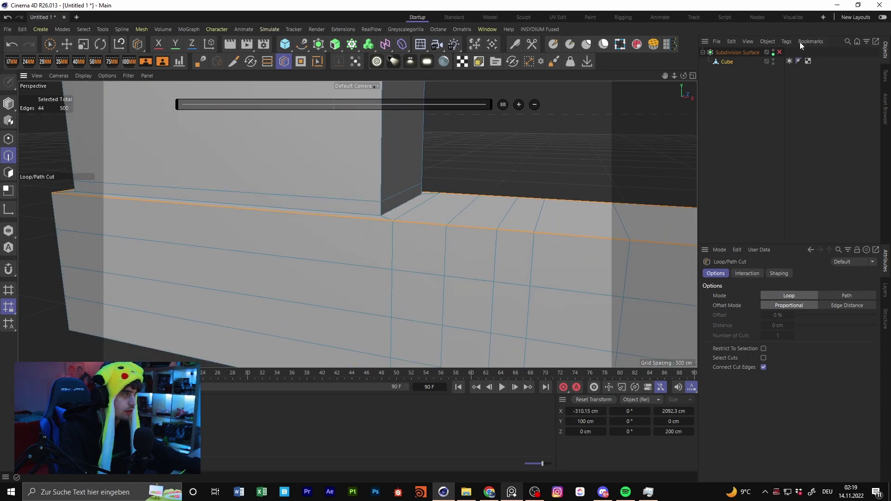
{"action": "left_click", "coordinate": [779, 52]}
{"action": "scroll", "coordinate": [338, 205], "scroll_direction": "down", "scroll_amount": 4}
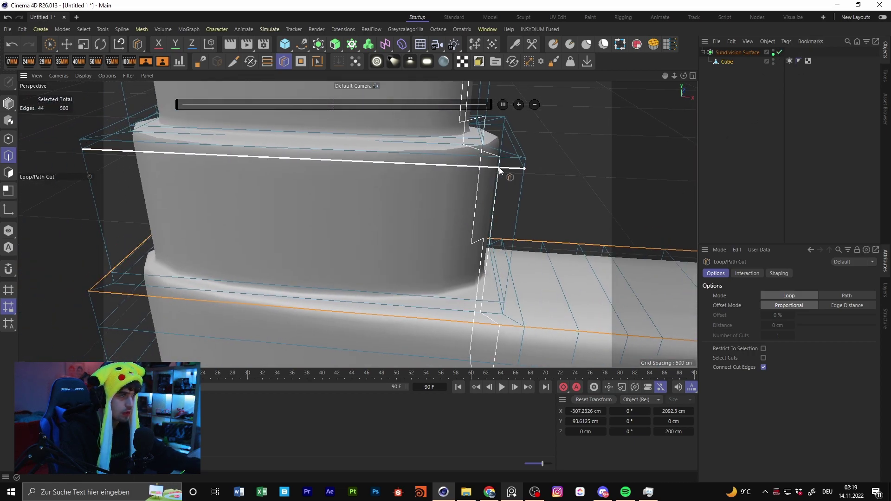
{"action": "middle_click_drag", "start_coordinate": [520, 167], "coordinate": [473, 193], "text": "alt"}
{"action": "left_click", "coordinate": [466, 193]}
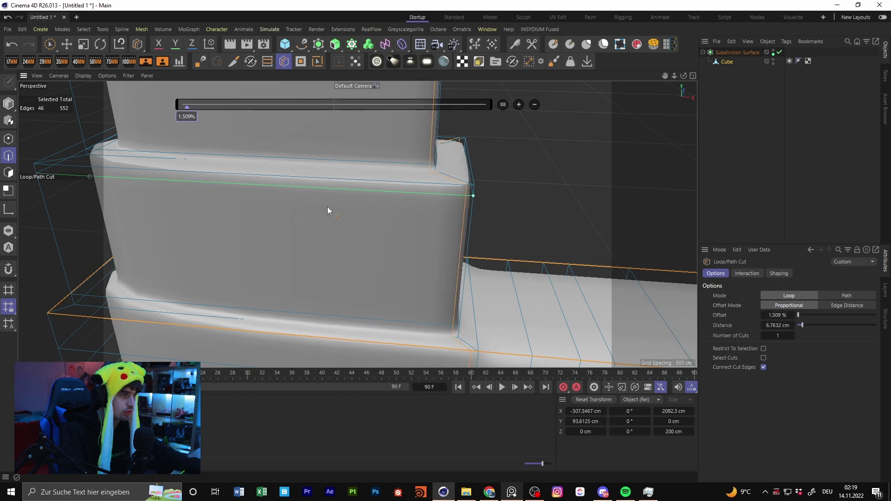
- Add a second vertical loop cut close to the opposite end of the stacked blocks at about 97.6% offset
{"action": "middle_click_drag", "start_coordinate": [343, 208], "coordinate": [570, 223], "text": "alt"}
{"action": "left_click", "coordinate": [260, 191]}
{"action": "scroll", "coordinate": [392, 187], "scroll_direction": "down", "scroll_amount": 5}
{"action": "middle_click_drag", "start_coordinate": [474, 216], "coordinate": [456, 250], "text": "alt"}
{"action": "left_click_drag", "start_coordinate": [455, 250], "coordinate": [294, 228], "text": "alt"}
- Turn off the Subdivision Surface, take the cube out of it and delete the generator
{"action": "left_click", "coordinate": [779, 53]}
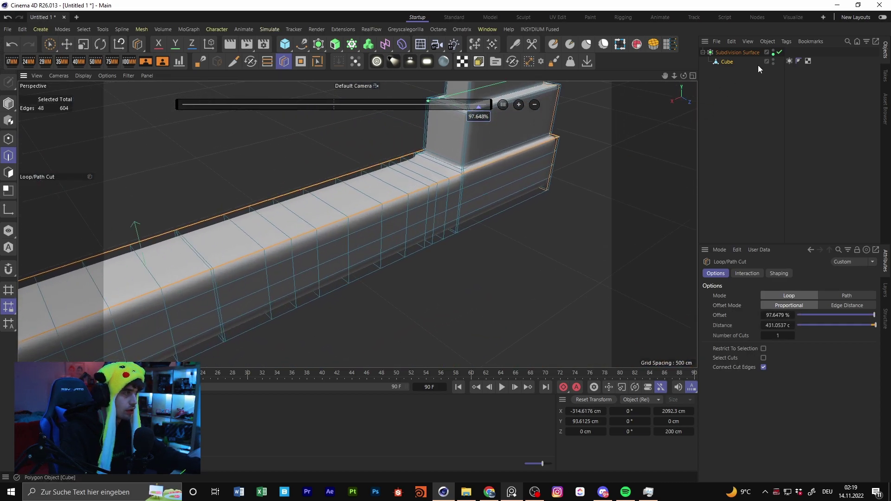
{"action": "left_click", "coordinate": [753, 52]}
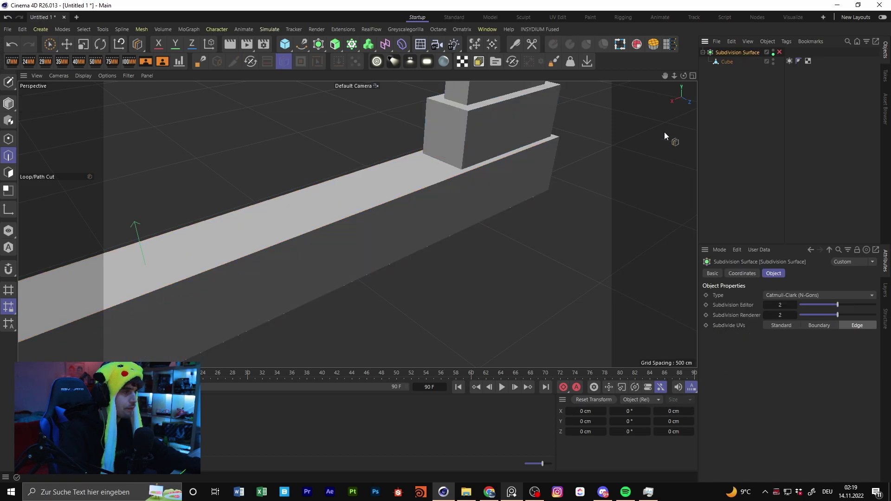
{"action": "left_click_drag", "start_coordinate": [734, 49], "coordinate": [734, 48]}
{"action": "left_click", "coordinate": [733, 61]}
{"action": "key", "text": "Delete"}
{"action": "left_click", "coordinate": [722, 53]}
{"action": "middle_click_drag", "start_coordinate": [503, 170], "coordinate": [371, 270], "text": "alt"}
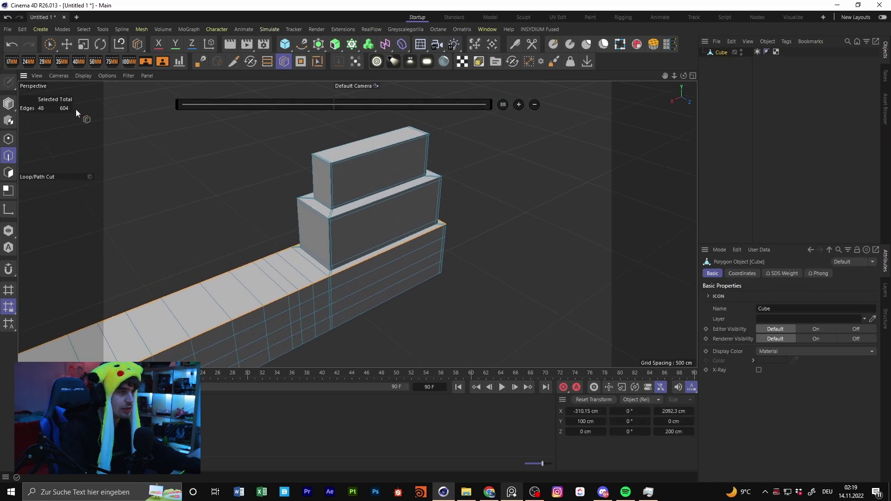
- Bevel the selected rim edges of the bar by about 8.4 cm with 6 subdivisions
{"action": "left_click", "coordinate": [67, 45]}
{"action": "scroll", "coordinate": [326, 212], "scroll_direction": "up", "scroll_amount": 3}
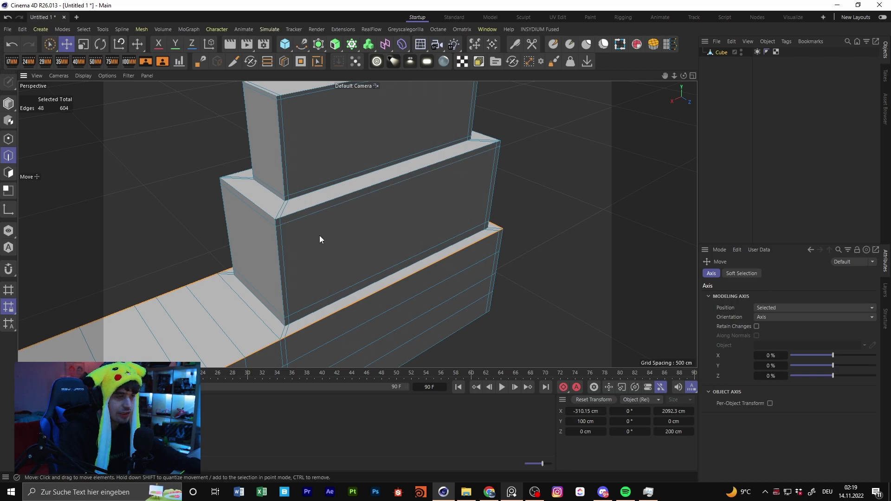
{"action": "scroll", "coordinate": [367, 221], "scroll_direction": "up", "scroll_amount": 3}
{"action": "scroll", "coordinate": [366, 221], "scroll_direction": "down", "scroll_amount": 3}
{"action": "left_click_drag", "start_coordinate": [475, 208], "coordinate": [619, 179], "text": "alt"}
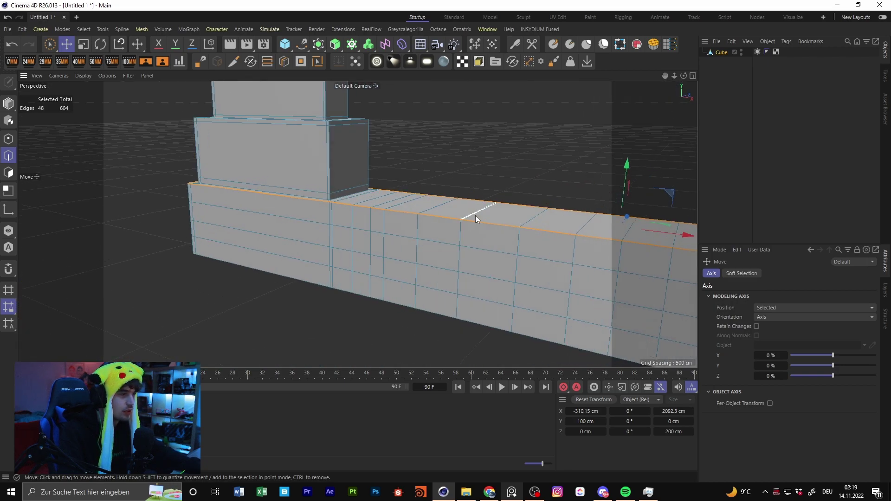
{"action": "right_click", "coordinate": [475, 215]}
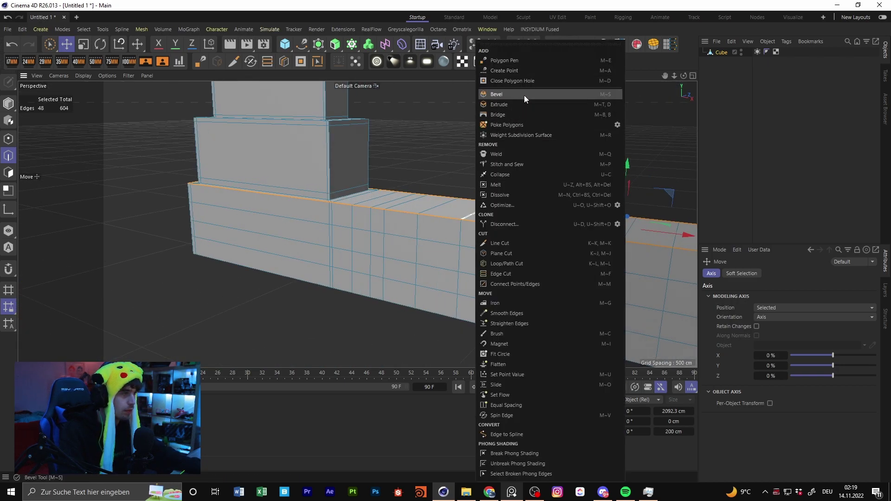
{"action": "left_click", "coordinate": [600, 95]}
{"action": "scroll", "coordinate": [428, 225], "scroll_direction": "up", "scroll_amount": 2}
{"action": "right_click", "coordinate": [430, 224]}
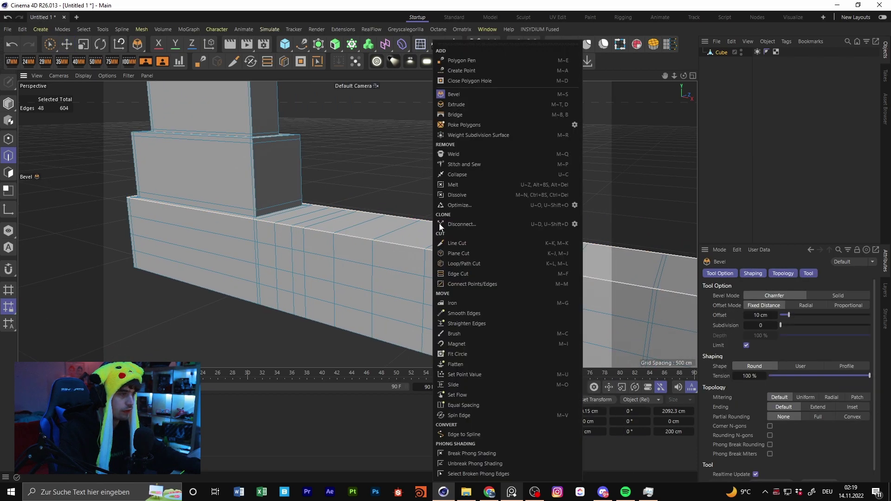
{"action": "left_click", "coordinate": [473, 93]}
{"action": "left_click_drag", "start_coordinate": [436, 118], "coordinate": [475, 119]}
{"action": "left_click", "coordinate": [805, 325]}
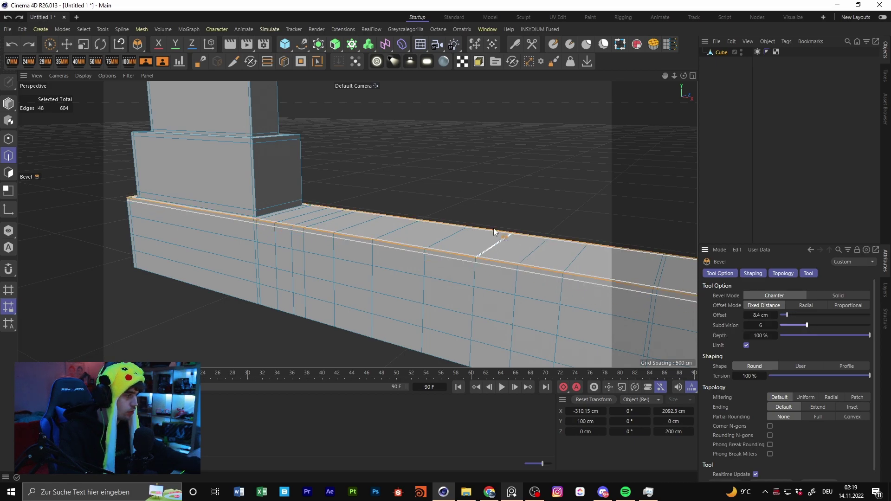
{"action": "left_click_drag", "start_coordinate": [508, 240], "coordinate": [631, 251], "text": "alt"}
- Undo the rim bevel and the removal of the Subdivision Surface, and reselect the cube
{"action": "left_click", "coordinate": [539, 183]}
{"action": "key", "text": "ctrl+z"}
{"action": "key", "text": "ctrl+z"}
{"action": "key", "text": "ctrl+z"}
{"action": "key", "text": "ctrl+z"}
{"action": "key", "text": "ctrl+z"}
{"action": "key", "text": "ctrl+z"}
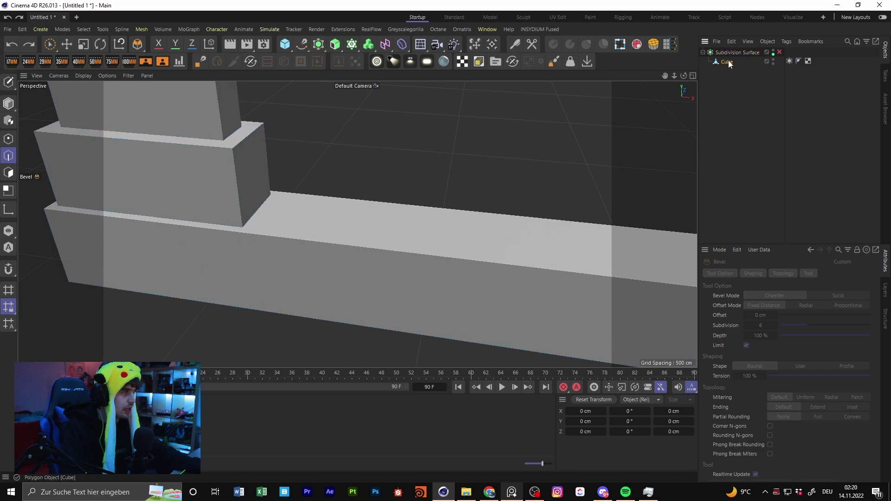
{"action": "left_click", "coordinate": [728, 61]}
{"action": "key", "text": "ctrl+z"}
{"action": "left_click", "coordinate": [725, 62]}
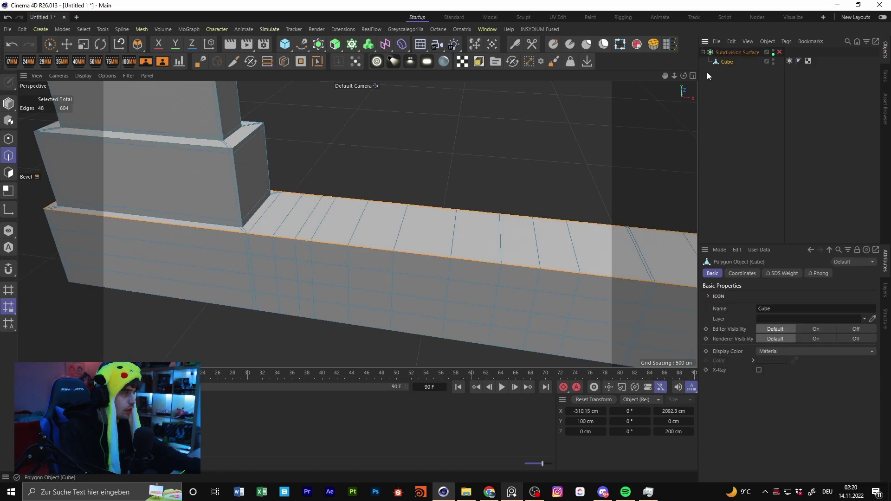
{"action": "key", "text": "ctrl+z"}
{"action": "key", "text": "ctrl+z"}
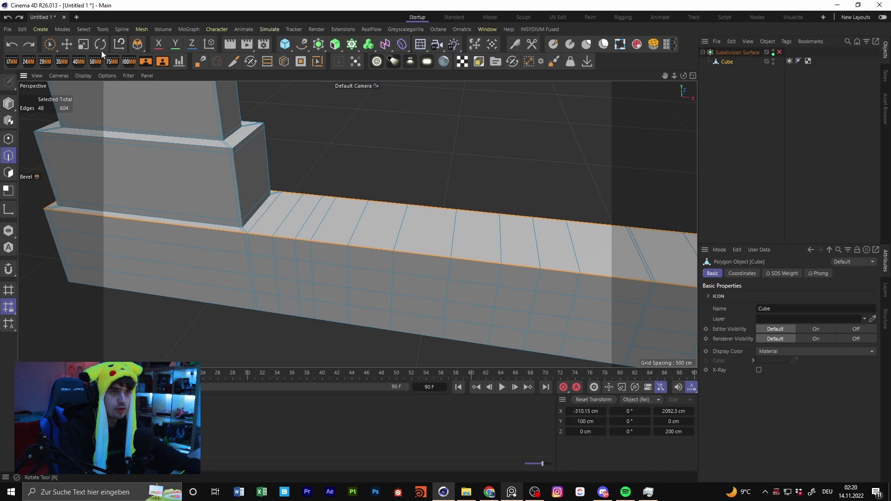
- Try the Bevel on the rim edges with different settings, including a 74 cm offset with 1 subdivision, undoing each trial
{"action": "left_click", "coordinate": [136, 45]}
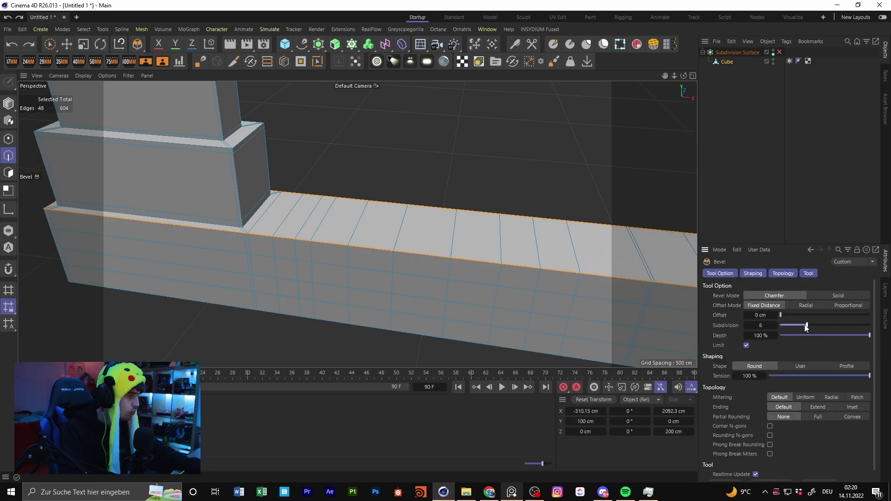
{"action": "left_click_drag", "start_coordinate": [785, 323], "coordinate": [780, 324]}
{"action": "left_click_drag", "start_coordinate": [570, 216], "coordinate": [598, 216]}
{"action": "key", "text": "ctrl+z"}
{"action": "left_click_drag", "start_coordinate": [784, 325], "coordinate": [792, 325]}
{"action": "left_click_drag", "start_coordinate": [573, 260], "coordinate": [633, 260]}
{"action": "key", "text": "ctrl+z"}
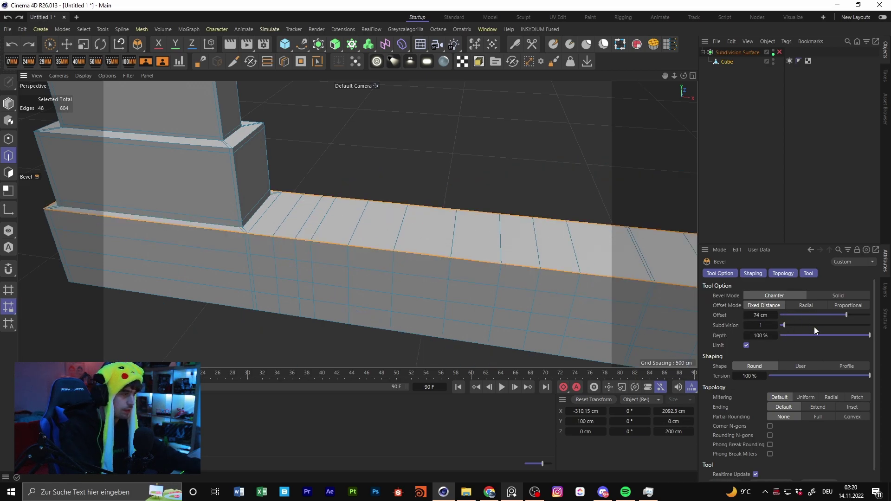
- Compare the bar with smoothing on and off, and try a 7 cm bevel on the rim edges with 1 subdivision
{"action": "key", "text": "q"}
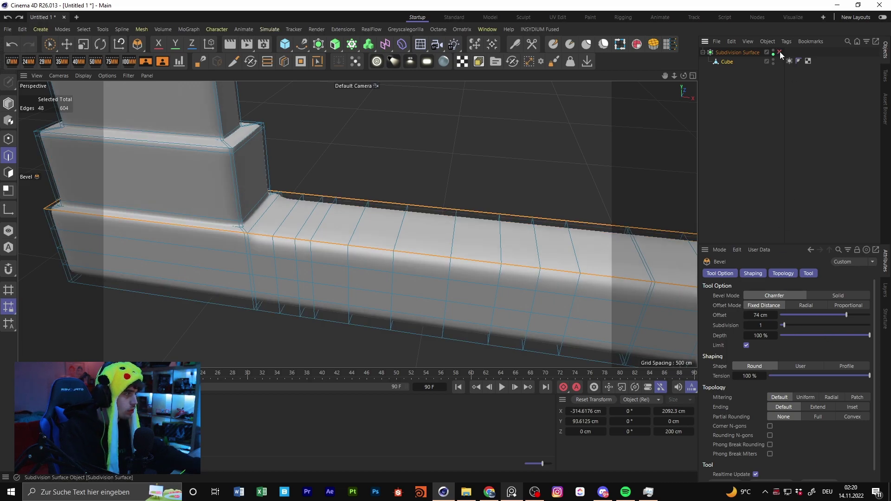
{"action": "left_click", "coordinate": [778, 53]}
{"action": "left_click_drag", "start_coordinate": [530, 232], "coordinate": [551, 231]}
{"action": "left_click_drag", "start_coordinate": [494, 235], "coordinate": [427, 210], "text": "alt"}
{"action": "right_click_drag", "start_coordinate": [427, 210], "coordinate": [522, 246], "text": "alt"}
- Undo the latest rim bevel and both vertical loop cuts on the stacked blocks
{"action": "key", "text": "ctrl+z"}
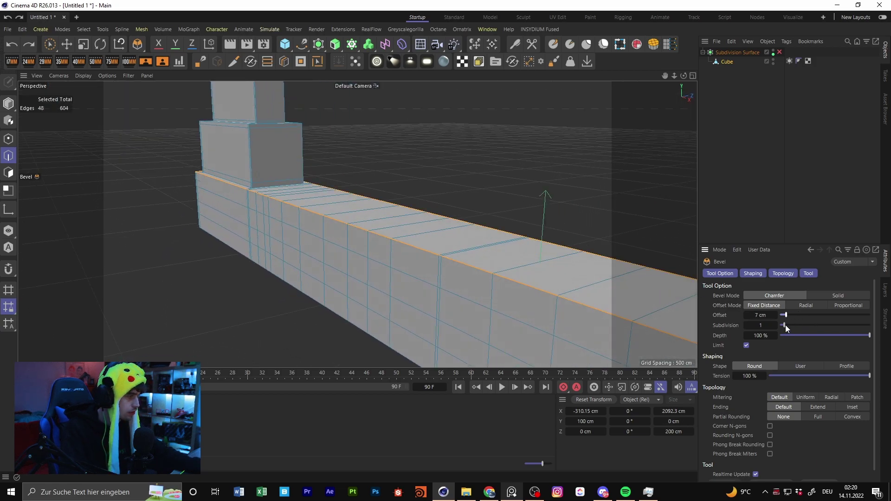
{"action": "key", "text": "ctrl+z"}
{"action": "key", "text": "ctrl+z"}
{"action": "key", "text": "ctrl+z"}
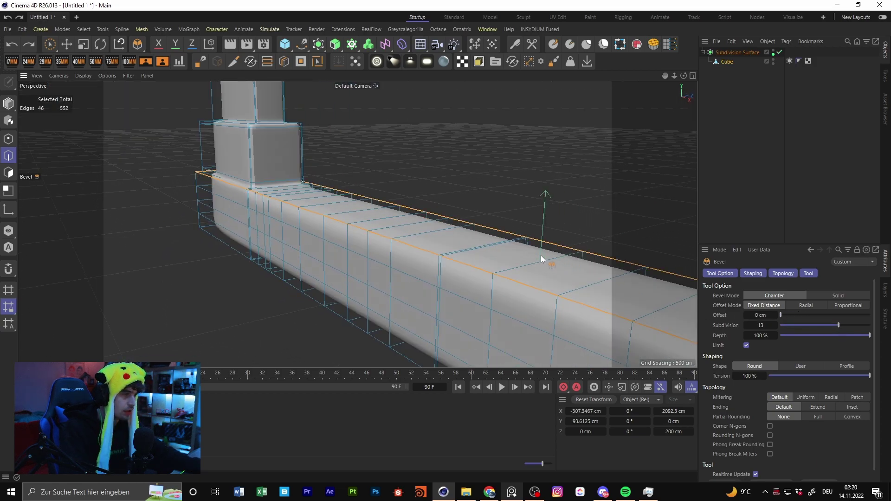
{"action": "key", "text": "ctrl+z"}
{"action": "key", "text": "ctrl+z"}
{"action": "key", "text": "ctrl+z"}
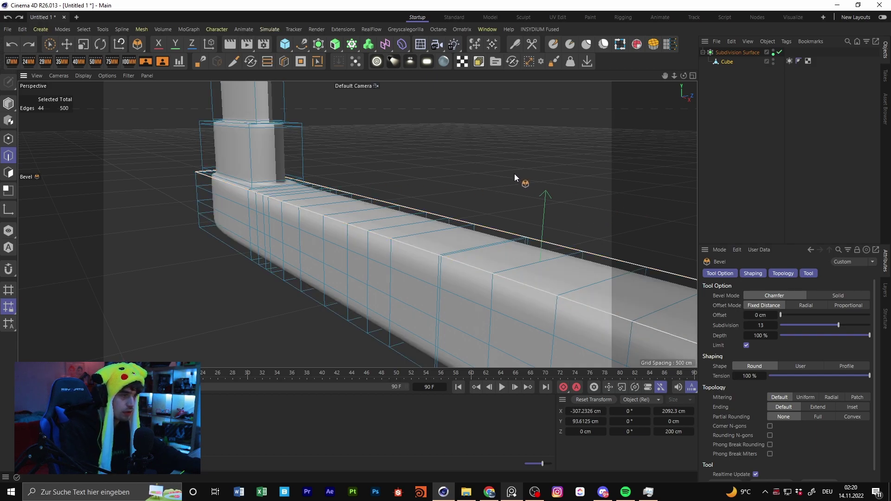
- Turn off the Subdivision Surface, move the cube out of it and select the cube with the Bevel tool active
{"action": "left_click", "coordinate": [779, 53]}
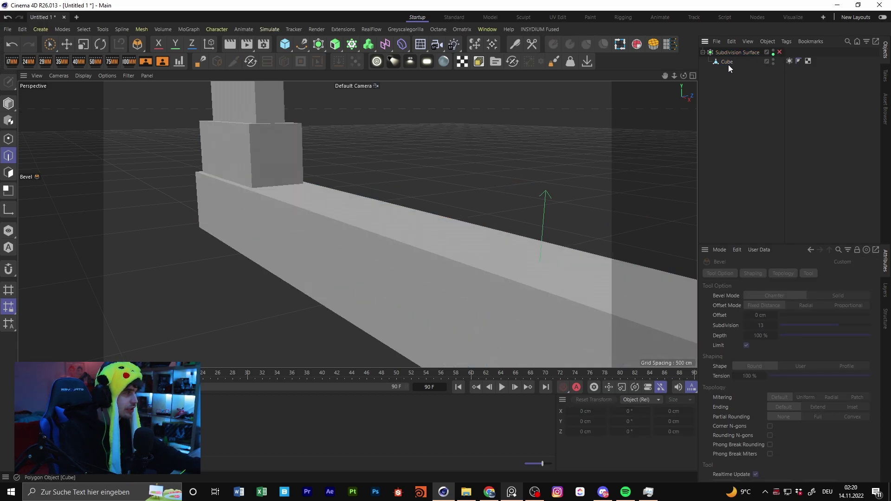
{"action": "left_click_drag", "start_coordinate": [731, 47], "coordinate": [732, 49]}
{"action": "left_click", "coordinate": [731, 61]}
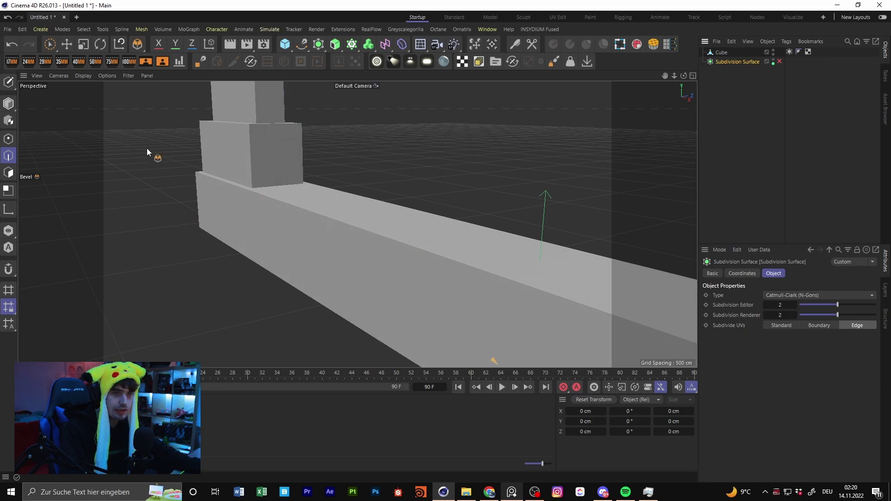
{"action": "left_click", "coordinate": [137, 45]}
{"action": "left_click", "coordinate": [717, 53]}
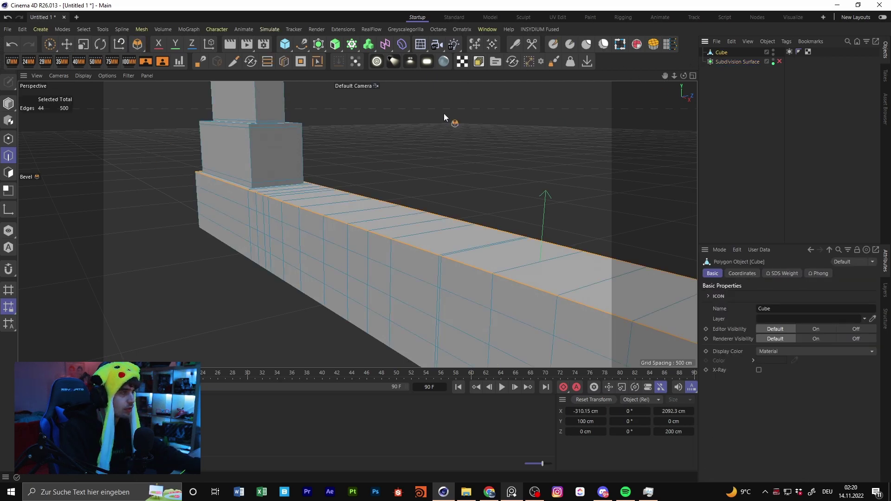
- Try to bevel the bar's top edges and reselect its edge loop with the Move tool
{"action": "key", "text": "ctrl+z"}
{"action": "left_click", "coordinate": [723, 52]}
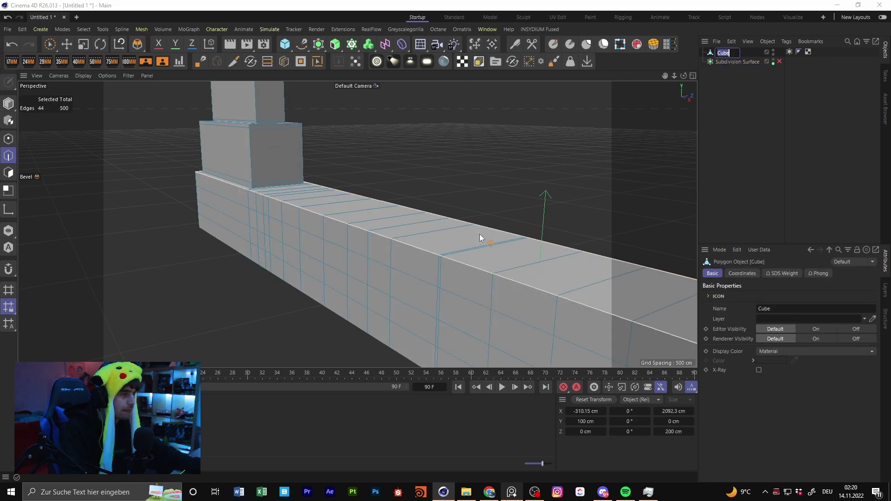
{"action": "left_click_drag", "start_coordinate": [160, 200], "coordinate": [304, 204], "text": "alt"}
{"action": "left_click", "coordinate": [333, 213]}
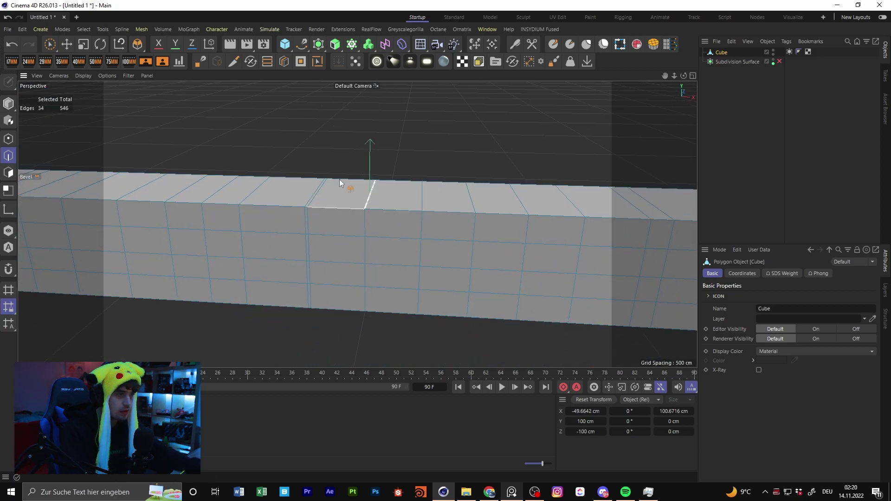
{"action": "left_click", "coordinate": [68, 45]}
{"action": "middle_click_drag", "start_coordinate": [183, 187], "coordinate": [370, 192], "text": "alt"}
{"action": "double_click", "coordinate": [369, 192]}
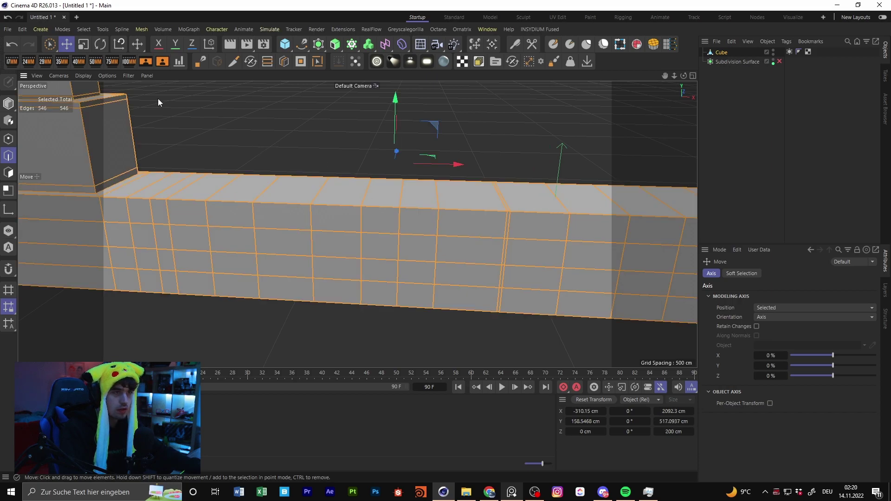
- Start a new project, add a cube and make it editable
{"action": "left_click", "coordinate": [8, 30]}
{"action": "left_click", "coordinate": [23, 44]}
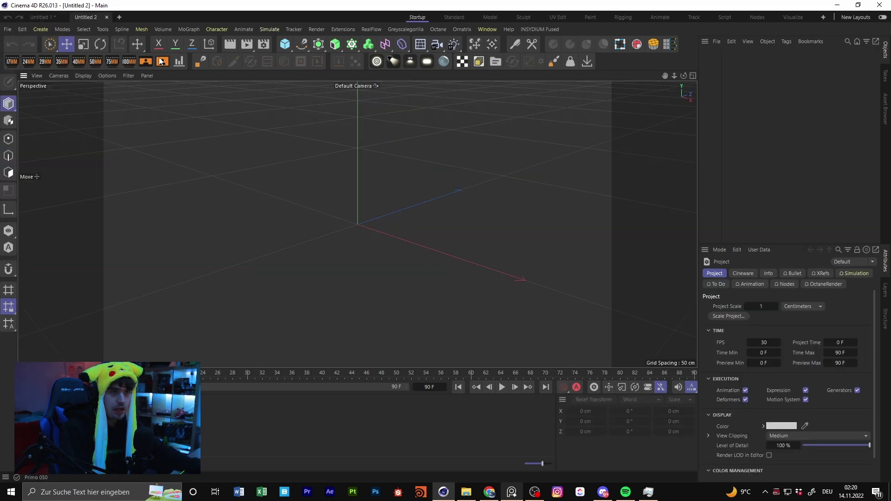
{"action": "left_click", "coordinate": [286, 45]}
{"action": "middle_click_drag", "start_coordinate": [391, 182], "coordinate": [352, 187], "text": "alt"}
{"action": "key", "text": "c"}
{"action": "middle_click_drag", "start_coordinate": [269, 186], "coordinate": [317, 195], "text": "alt"}
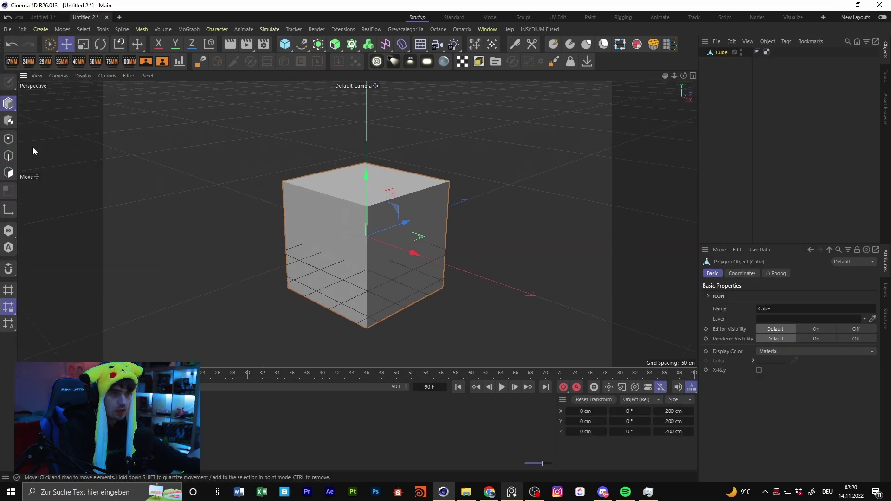
- In Edges mode, select three edges around the cube's top face
{"action": "left_click", "coordinate": [8, 156]}
{"action": "scroll", "coordinate": [342, 202], "scroll_direction": "up", "scroll_amount": 4}
{"action": "left_click", "coordinate": [361, 205]}
{"action": "right_click", "coordinate": [396, 185]}
{"action": "key", "text": "Escape"}
{"action": "left_click", "coordinate": [397, 210], "text": "shift"}
- Try a 41.3 cm bevel with 6 subdivisions on the selected top edges, and undo it
{"action": "right_click", "coordinate": [349, 171]}
{"action": "left_click", "coordinate": [393, 101]}
{"action": "left_click_drag", "start_coordinate": [366, 158], "coordinate": [409, 164]}
{"action": "left_click_drag", "start_coordinate": [797, 325], "coordinate": [806, 325]}
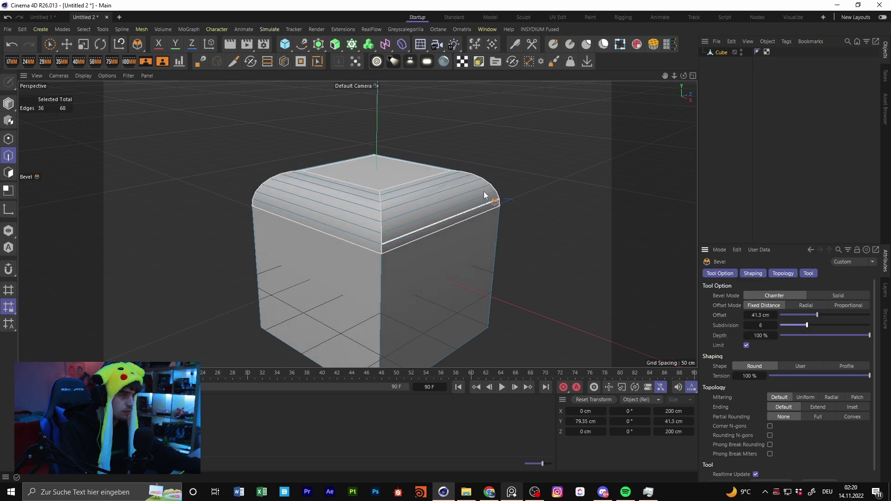
{"action": "left_click_drag", "start_coordinate": [391, 205], "coordinate": [554, 182], "text": "alt"}
{"action": "key", "text": "ctrl+z"}
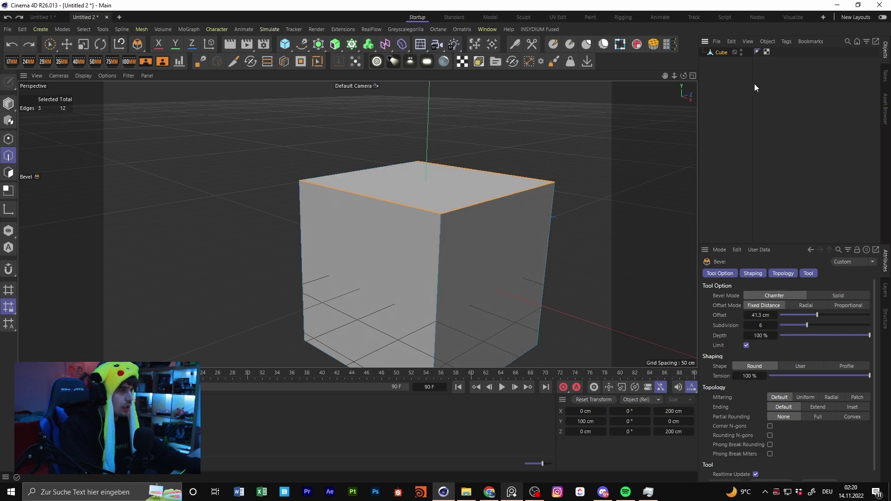
- Place the cube under a new Subdivision Surface and cut a horizontal loop near its top at about 79.9% offset
{"action": "left_click", "coordinate": [324, 44], "text": "alt"}
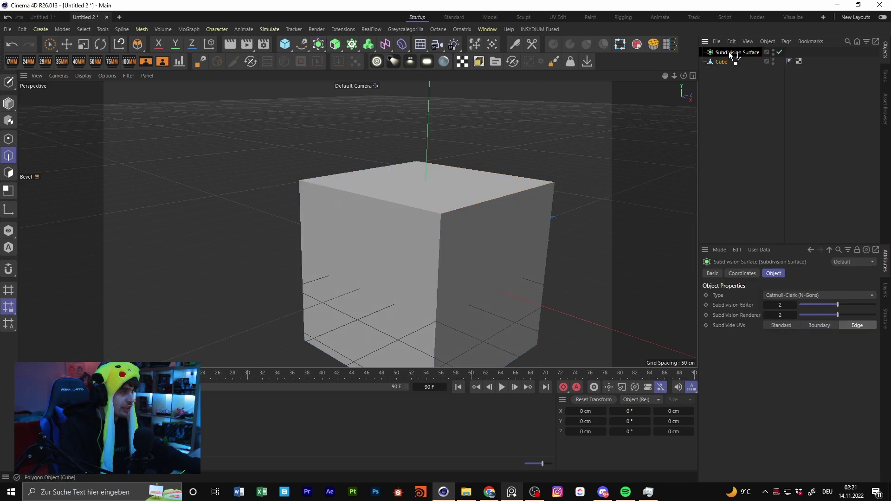
{"action": "left_click_drag", "start_coordinate": [728, 52], "coordinate": [729, 52]}
{"action": "left_click", "coordinate": [284, 61]}
{"action": "left_click", "coordinate": [437, 260]}
{"action": "left_click_drag", "start_coordinate": [566, 259], "coordinate": [466, 225], "text": "alt"}
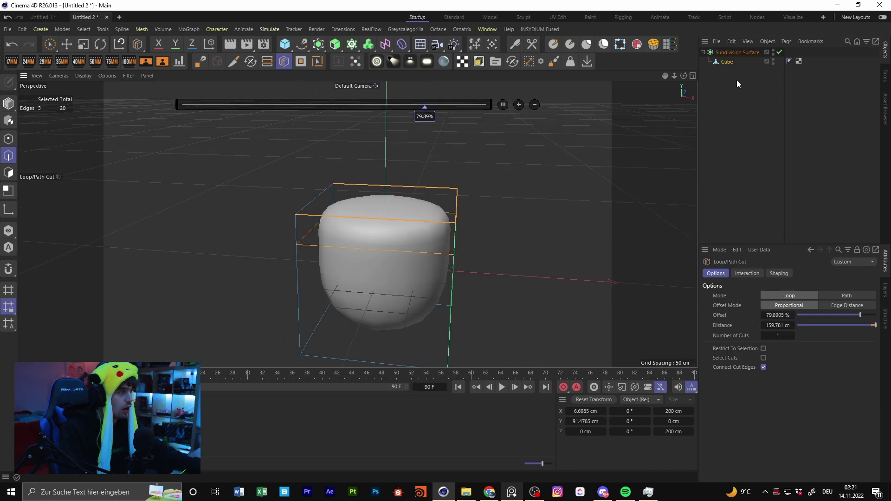
- Turn off the Subdivision Surface, inset the cube's top polygon and delete its inner face to leave an opening about 130 cm wide
{"action": "left_click", "coordinate": [8, 172]}
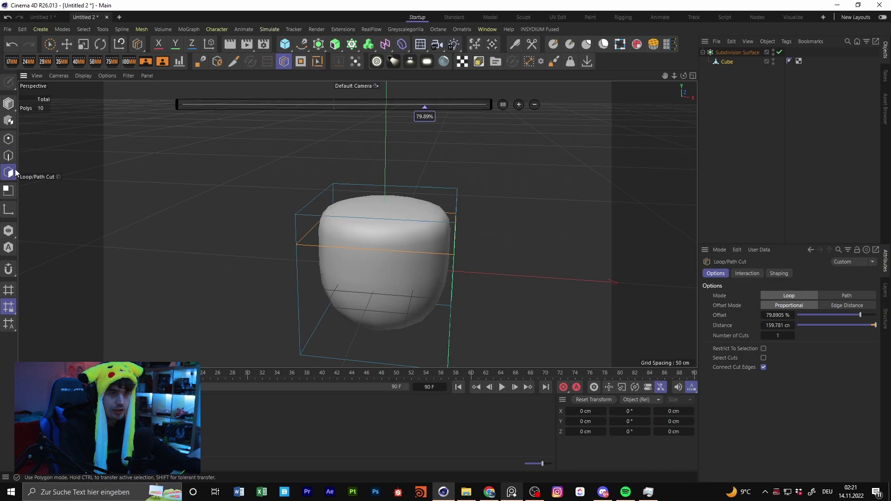
{"action": "left_click", "coordinate": [780, 52]}
{"action": "key", "text": "e"}
{"action": "scroll", "coordinate": [416, 270], "scroll_direction": "up", "scroll_amount": 3}
{"action": "left_click", "coordinate": [412, 253]}
{"action": "right_click", "coordinate": [517, 209]}
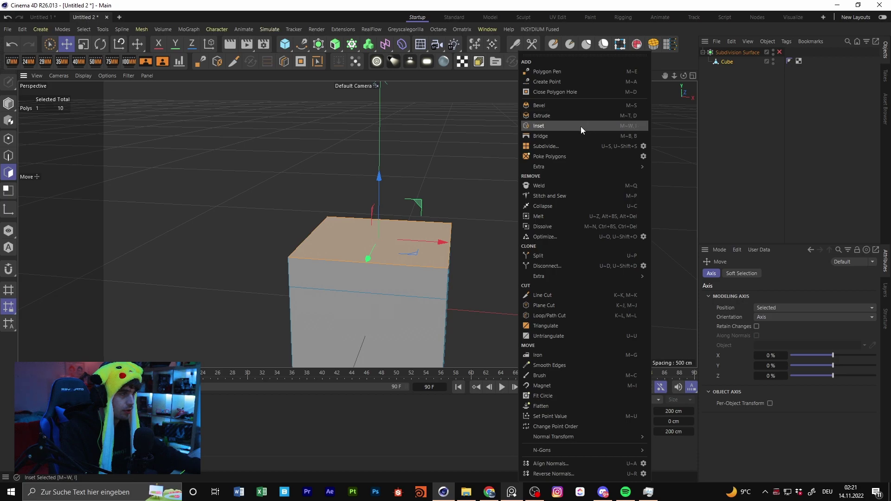
{"action": "left_click", "coordinate": [580, 126]}
{"action": "left_click_drag", "start_coordinate": [533, 185], "coordinate": [327, 184]}
{"action": "key", "text": "Delete"}
- Preview the opening with the Subdivision Surface on, try closing it with Close Polygon Hole as an N-gon, and undo it
{"action": "left_click", "coordinate": [780, 53]}
{"action": "left_click_drag", "start_coordinate": [374, 204], "coordinate": [337, 269], "text": "alt"}
{"action": "scroll", "coordinate": [352, 239], "scroll_direction": "up", "scroll_amount": 4}
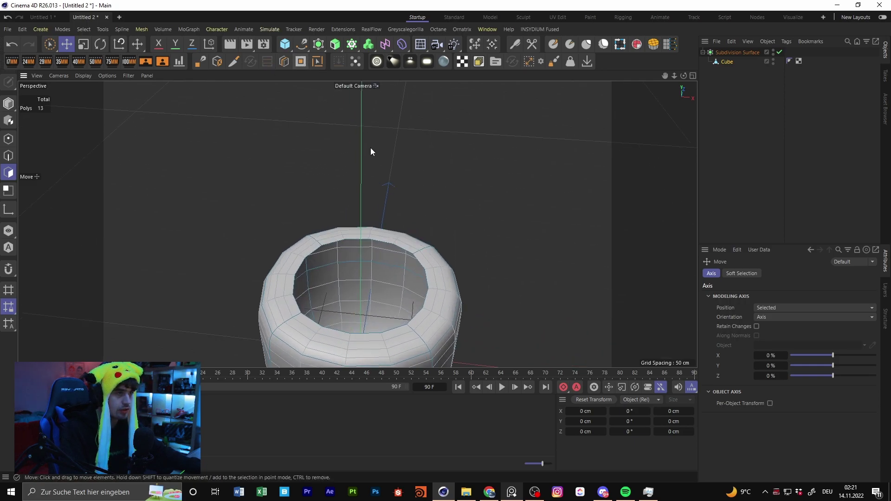
{"action": "key", "text": "m"}
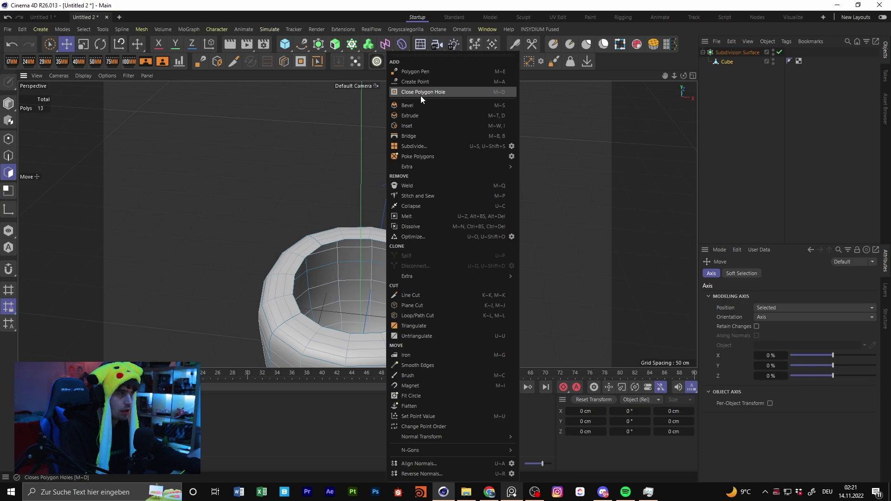
{"action": "left_click", "coordinate": [480, 92]}
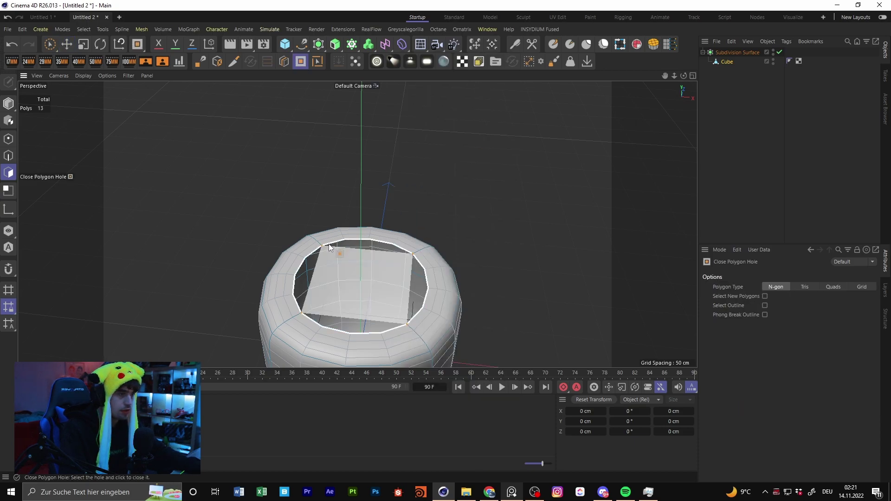
{"action": "left_click", "coordinate": [780, 52]}
{"action": "left_click", "coordinate": [305, 233]}
{"action": "middle_click_drag", "start_coordinate": [493, 261], "coordinate": [462, 221], "text": "alt"}
{"action": "key", "text": "ctrl+z"}
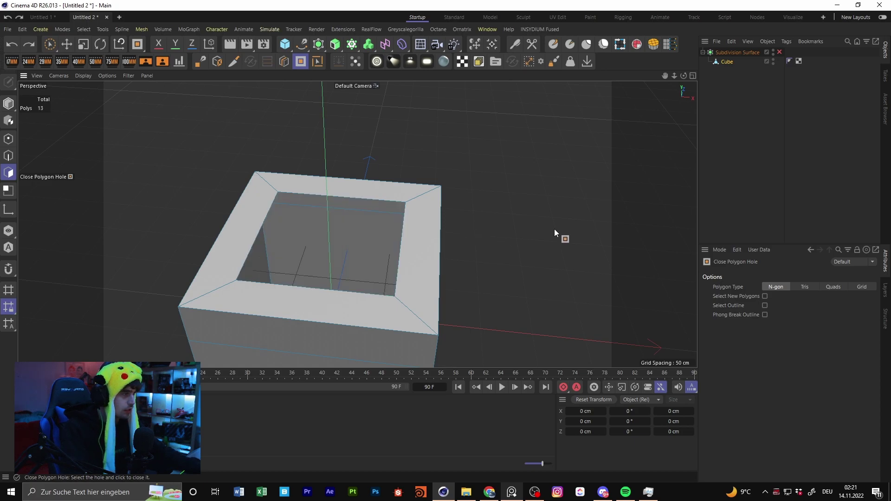
- Try closing the top opening with the Quads and Grid polygon types
{"action": "left_click", "coordinate": [840, 288]}
{"action": "left_click", "coordinate": [399, 206]}
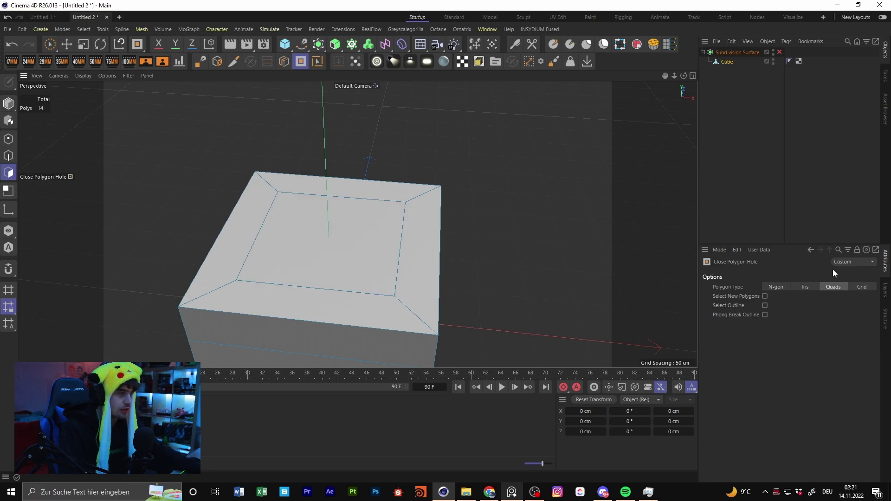
{"action": "key", "text": "ctrl+z"}
{"action": "left_click", "coordinate": [861, 287]}
{"action": "left_click", "coordinate": [391, 202]}
{"action": "middle_click_drag", "start_coordinate": [536, 219], "coordinate": [490, 217], "text": "alt"}
{"action": "left_click_drag", "start_coordinate": [490, 216], "coordinate": [338, 169], "text": "alt"}
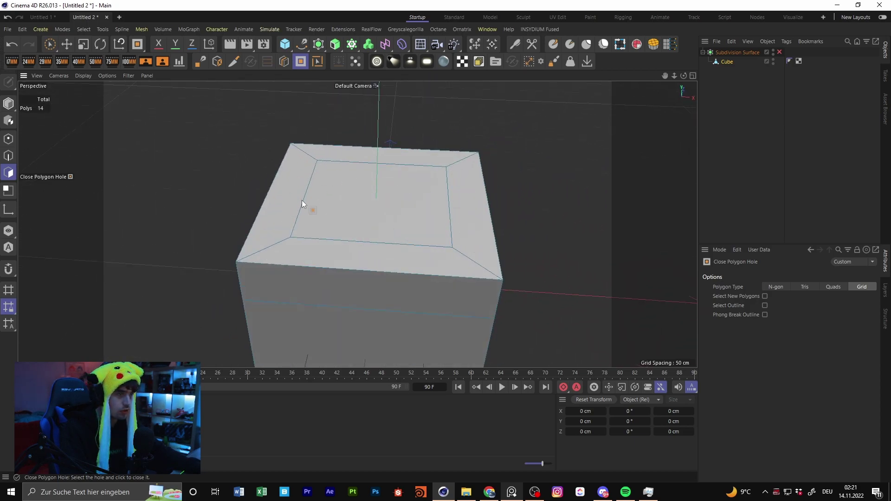
{"action": "mouse_move", "coordinate": [391, 197]}
{"action": "left_mouse_down", "text": "alt"}
{"action": "mouse_move", "coordinate": [374, 210]}
{"action": "mouse_move", "coordinate": [457, 205]}
{"action": "mouse_move", "coordinate": [177, 98]}
{"action": "mouse_move", "coordinate": [432, 185]}
{"action": "mouse_move", "coordinate": [398, 186]}
{"action": "left_mouse_up", "text": "alt"}
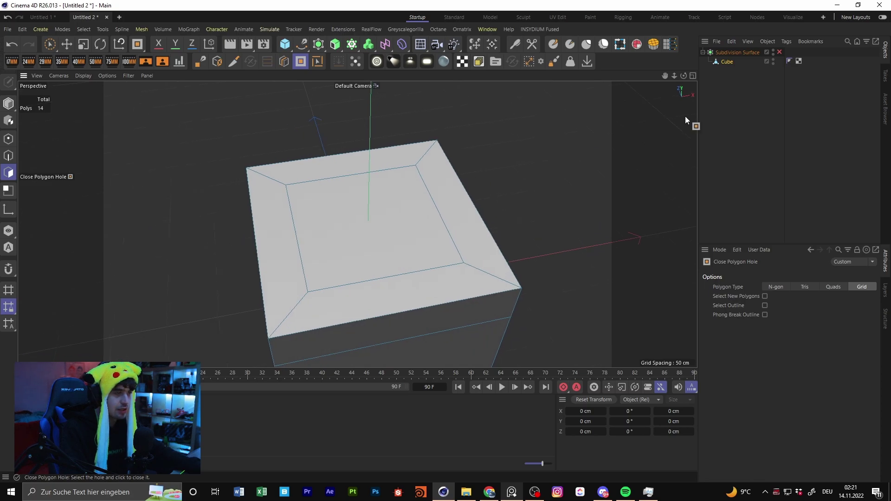
- Cut two perpendicular vertical loops through the middle of the cube
{"action": "left_click", "coordinate": [284, 61]}
{"action": "middle_click_drag", "start_coordinate": [377, 235], "coordinate": [397, 195], "text": "alt"}
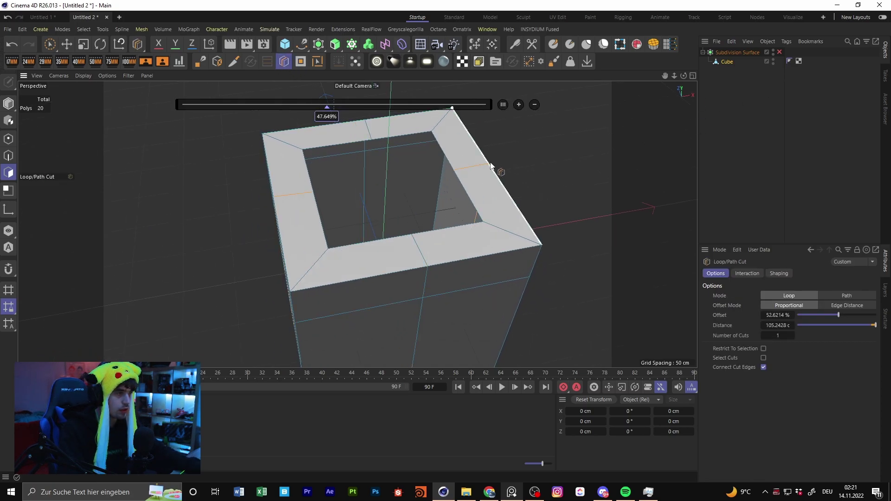
{"action": "left_click", "coordinate": [489, 165]}
{"action": "middle_click_drag", "start_coordinate": [489, 164], "coordinate": [450, 205], "text": "alt"}
- Try closing the opening with the Grid, Quads and Tris polygon types, undoing each attempt
{"action": "left_click", "coordinate": [300, 61]}
{"action": "left_click", "coordinate": [402, 173]}
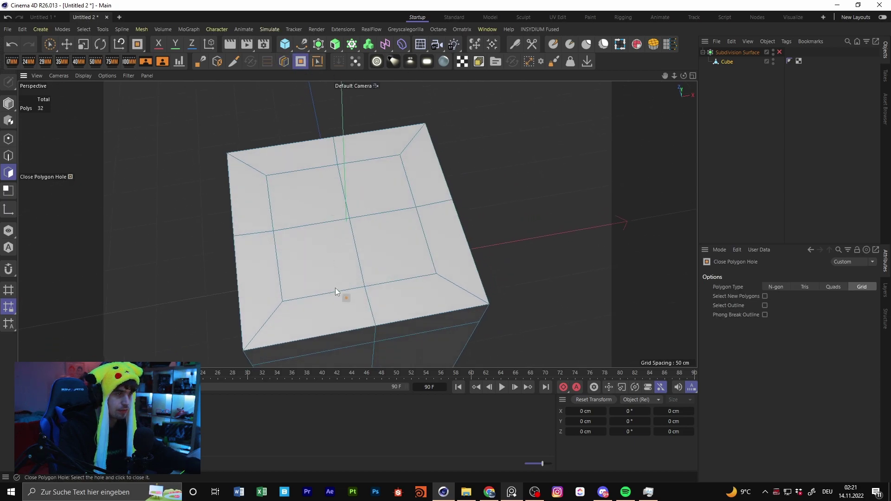
{"action": "key", "text": "ctrl+z"}
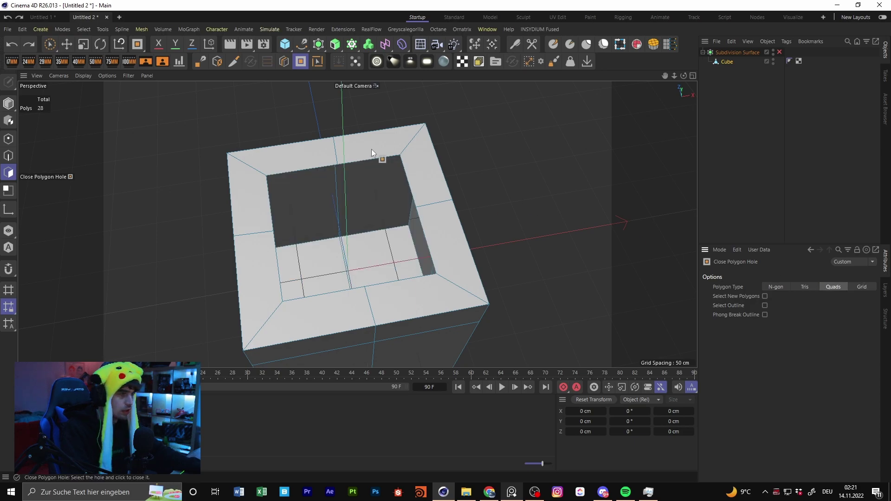
{"action": "left_click", "coordinate": [367, 148]}
{"action": "key", "text": "ctrl+z"}
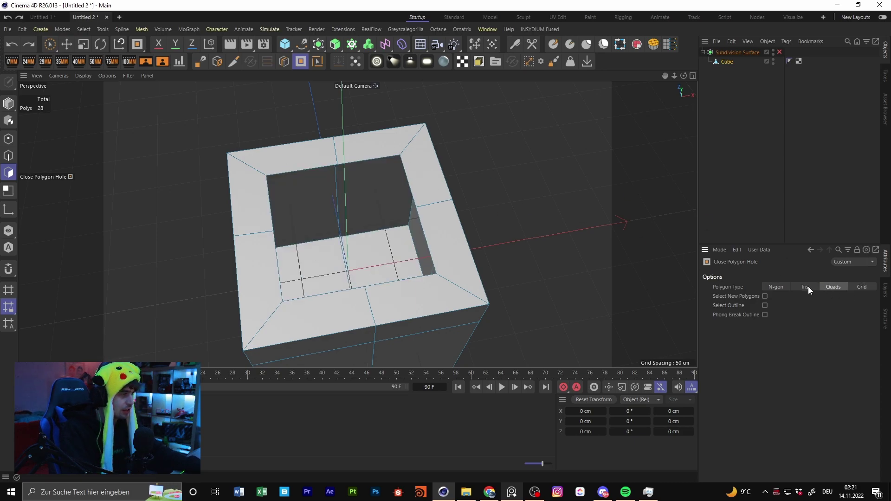
{"action": "left_click", "coordinate": [804, 287]}
{"action": "left_click", "coordinate": [400, 167]}
{"action": "key", "text": "ctrl+z"}
- Close the opening with an N-gon and divide it into four quads with two crossing line cuts between the edge midpoints
{"action": "left_click", "coordinate": [403, 165]}
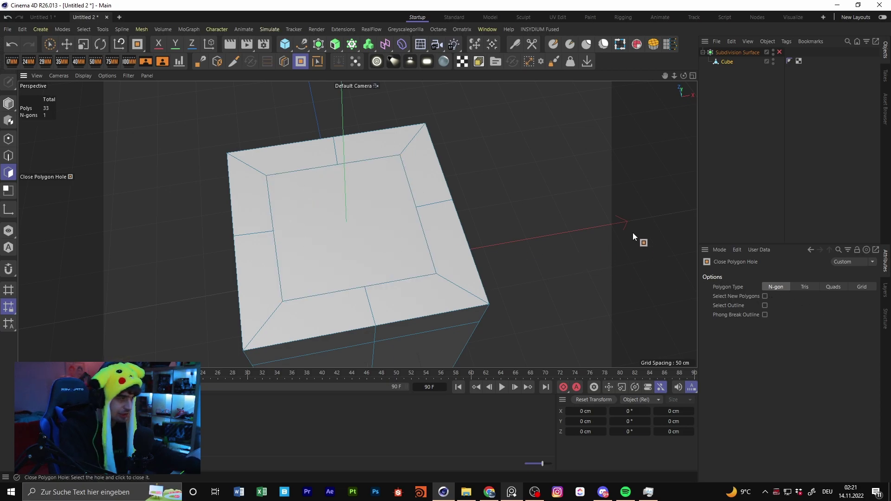
{"action": "key", "text": "k"}
{"action": "key", "text": "k"}
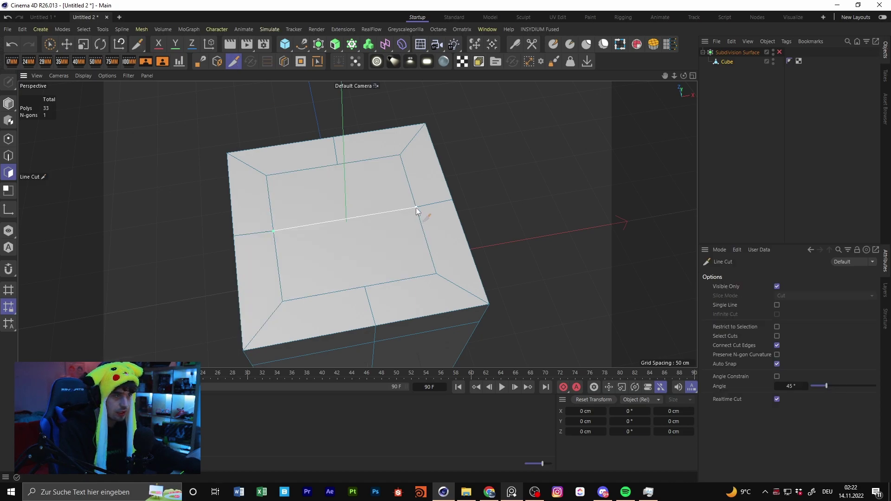
{"action": "mouse_move", "coordinate": [339, 165]}
{"action": "left_mouse_down"}
{"action": "mouse_move", "coordinate": [381, 259]}
{"action": "mouse_move", "coordinate": [366, 290]}
{"action": "left_mouse_up"}
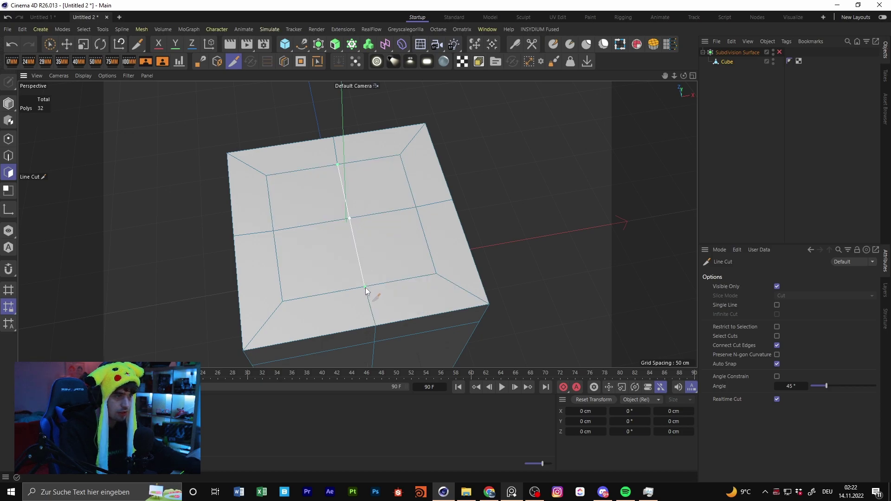
- Optimize the mesh with all polygons selected and turn the Subdivision Surface back on
{"action": "left_click", "coordinate": [67, 45]}
{"action": "key", "text": "ctrl+a"}
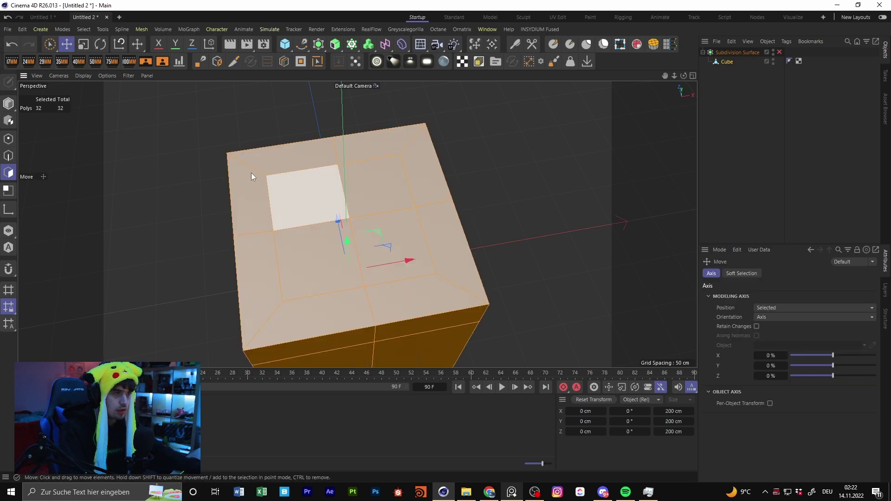
{"action": "right_click", "coordinate": [331, 174]}
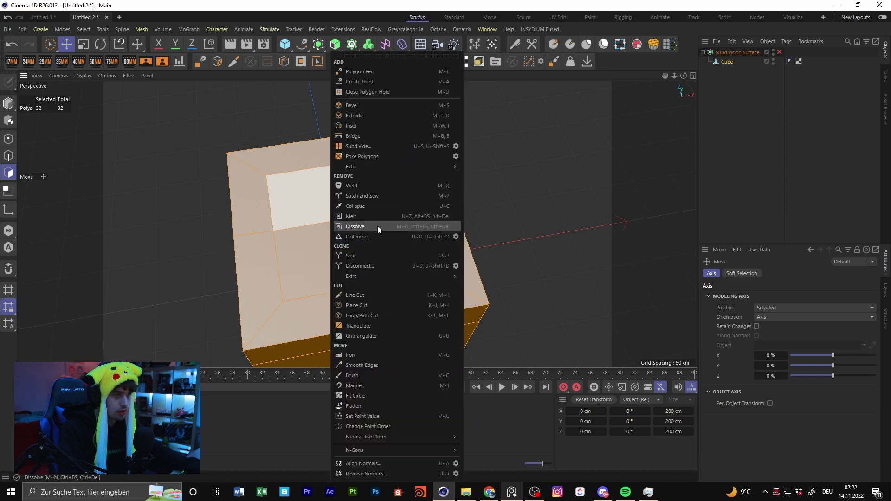
{"action": "left_click", "coordinate": [377, 227]}
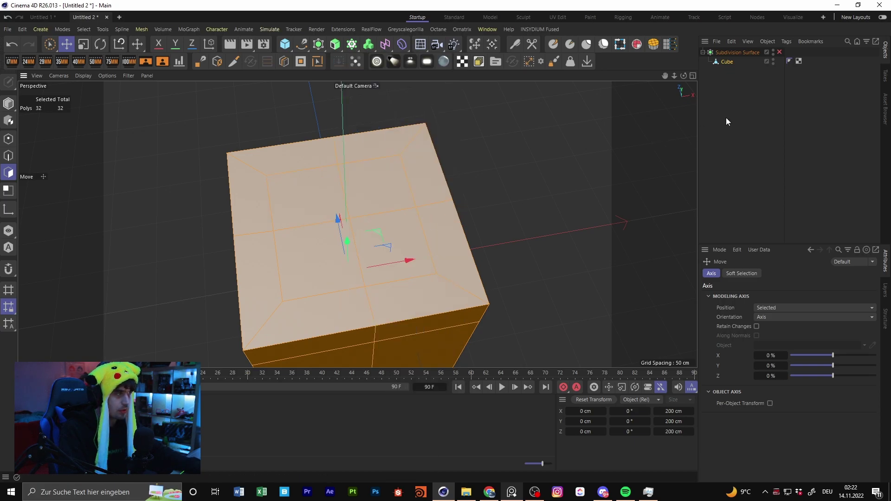
{"action": "left_click", "coordinate": [779, 52]}
{"action": "left_click_drag", "start_coordinate": [395, 207], "coordinate": [382, 135], "text": "alt"}
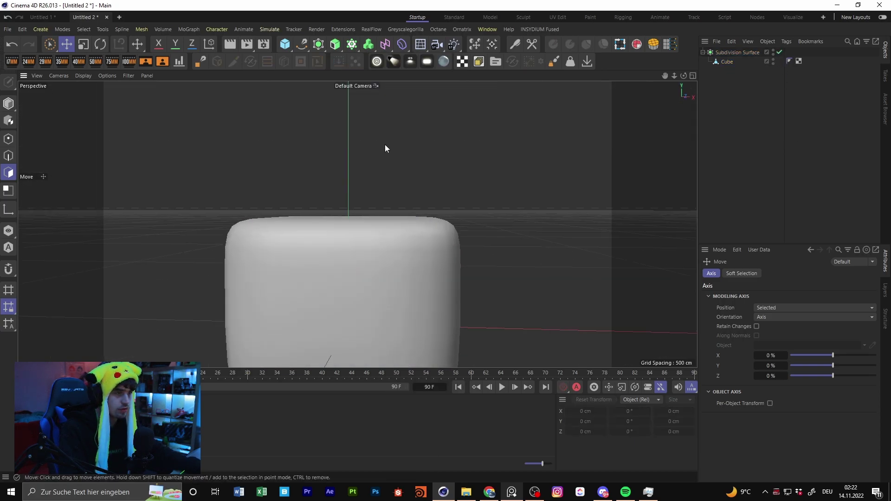
{"action": "scroll", "coordinate": [389, 176], "scroll_direction": "down", "scroll_amount": 5}
{"action": "middle_click_drag", "start_coordinate": [393, 227], "coordinate": [317, 204], "text": "alt"}
{"action": "left_click_drag", "start_coordinate": [310, 203], "coordinate": [302, 257], "text": "alt"}
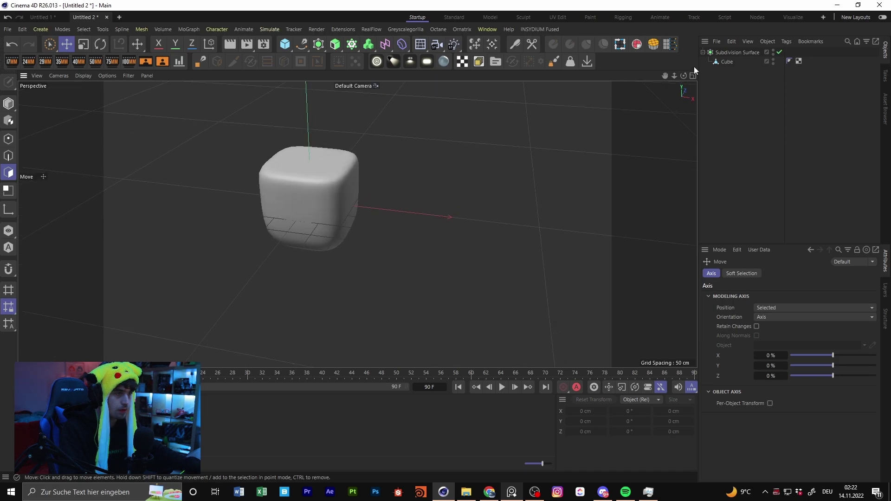
- Select the cube's four inner top polygons and extrude them about 117 cm down into the cube to form a cavity
{"action": "left_click", "coordinate": [726, 62]}
{"action": "right_click_drag", "start_coordinate": [305, 164], "coordinate": [358, 146], "text": "alt"}
{"action": "left_click_drag", "start_coordinate": [280, 148], "coordinate": [299, 185], "text": "alt"}
{"action": "left_click", "coordinate": [292, 151]}
{"action": "left_click", "coordinate": [290, 180], "text": "shift"}
{"action": "left_click", "coordinate": [331, 184], "text": "shift"}
{"action": "left_click", "coordinate": [345, 151], "text": "shift"}
{"action": "key", "text": "d"}
{"action": "left_click_drag", "start_coordinate": [345, 151], "coordinate": [292, 154]}
{"action": "key", "text": "e"}
{"action": "left_click_drag", "start_coordinate": [452, 125], "coordinate": [422, 140], "text": "alt"}
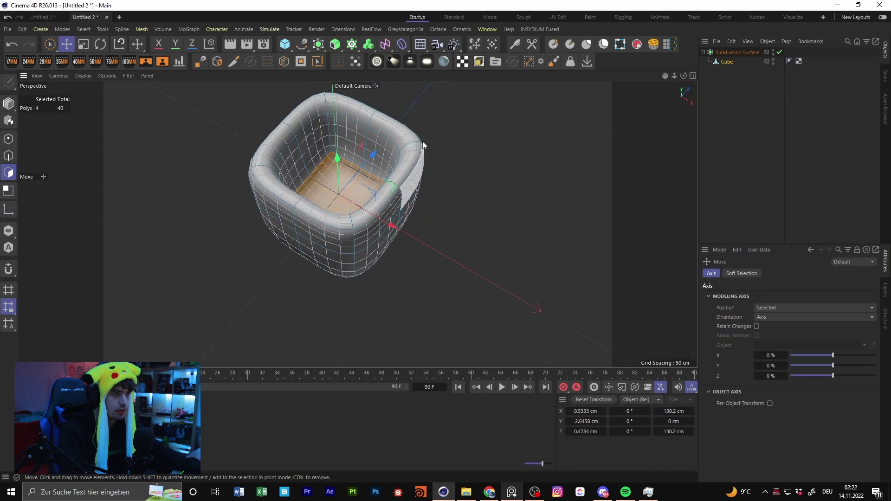
- Cut a horizontal loop around the cavity's inner walls near its floor
{"action": "right_click_drag", "start_coordinate": [335, 150], "coordinate": [380, 153], "text": "alt"}
{"action": "left_click_drag", "start_coordinate": [388, 162], "coordinate": [424, 162], "text": "alt"}
{"action": "right_click_drag", "start_coordinate": [425, 162], "coordinate": [358, 63], "text": "alt"}
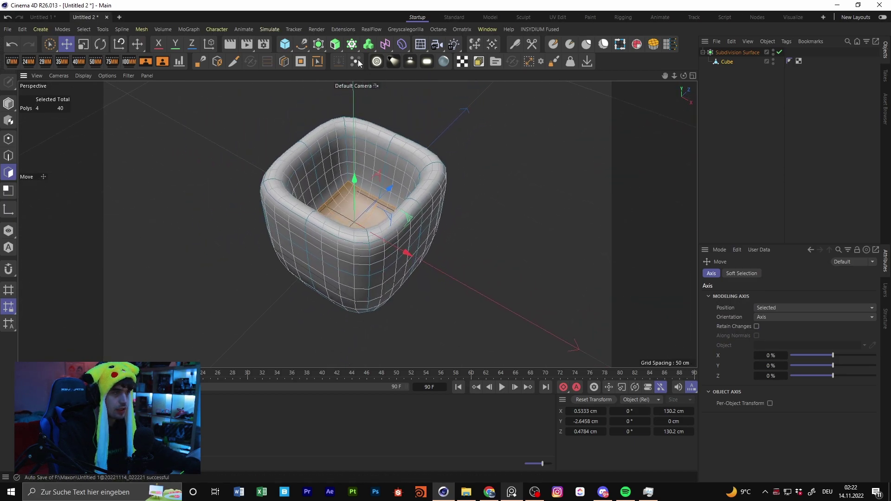
{"action": "left_click", "coordinate": [286, 61]}
{"action": "scroll", "coordinate": [342, 139], "scroll_direction": "up", "scroll_amount": 3}
{"action": "left_click_drag", "start_coordinate": [342, 148], "coordinate": [352, 225], "text": "alt"}
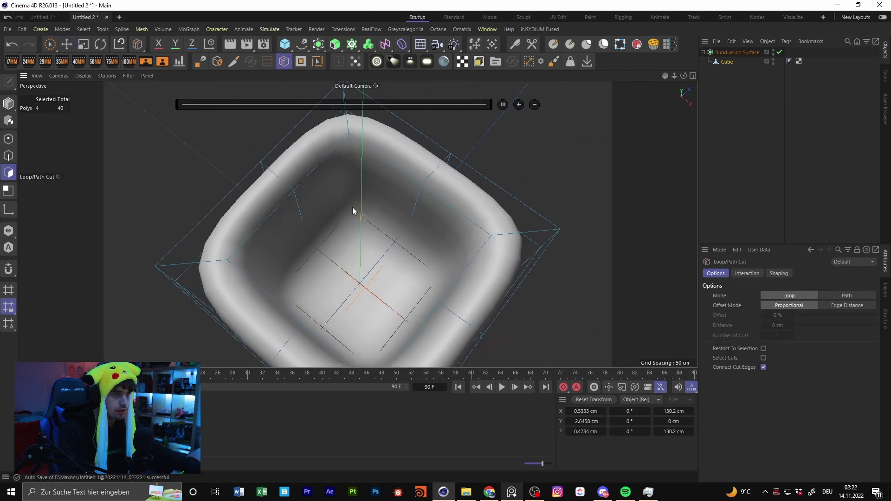
{"action": "middle_click_drag", "start_coordinate": [337, 236], "coordinate": [254, 195], "text": "alt"}
{"action": "scroll", "coordinate": [254, 196], "scroll_direction": "up", "scroll_amount": 2}
{"action": "left_click", "coordinate": [244, 185]}
- Try another loop cut on the hollow cube and undo it
{"action": "scroll", "coordinate": [321, 199], "scroll_direction": "down", "scroll_amount": 5}
{"action": "left_click_drag", "start_coordinate": [323, 199], "coordinate": [397, 199], "text": "alt"}
{"action": "left_click", "coordinate": [352, 204]}
{"action": "middle_click_drag", "start_coordinate": [373, 149], "coordinate": [382, 213], "text": "alt"}
{"action": "left_click_drag", "start_coordinate": [383, 212], "coordinate": [382, 250], "text": "alt"}
{"action": "left_click", "coordinate": [733, 139]}
{"action": "left_click_drag", "start_coordinate": [378, 198], "coordinate": [416, 193], "text": "alt"}
{"action": "scroll", "coordinate": [416, 193], "scroll_direction": "down", "scroll_amount": 4}
{"action": "key", "text": "ctrl+z"}
{"action": "key", "text": "ctrl+z"}
{"action": "right_click_drag", "start_coordinate": [403, 208], "coordinate": [564, 186], "text": "alt"}
- Try 0 for the Subdivision Surface's editor and renderer subdivision, and set both to 4
{"action": "left_click", "coordinate": [732, 53]}
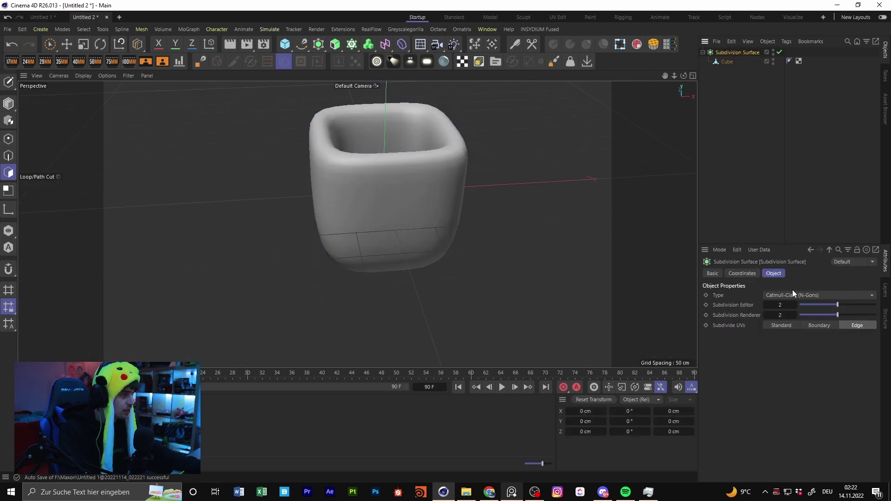
{"action": "left_click", "coordinate": [781, 303]}
{"action": "type", "text": "0"}
{"action": "key", "text": "Tab"}
{"action": "type", "text": "0"}
{"action": "key", "text": "Tab"}
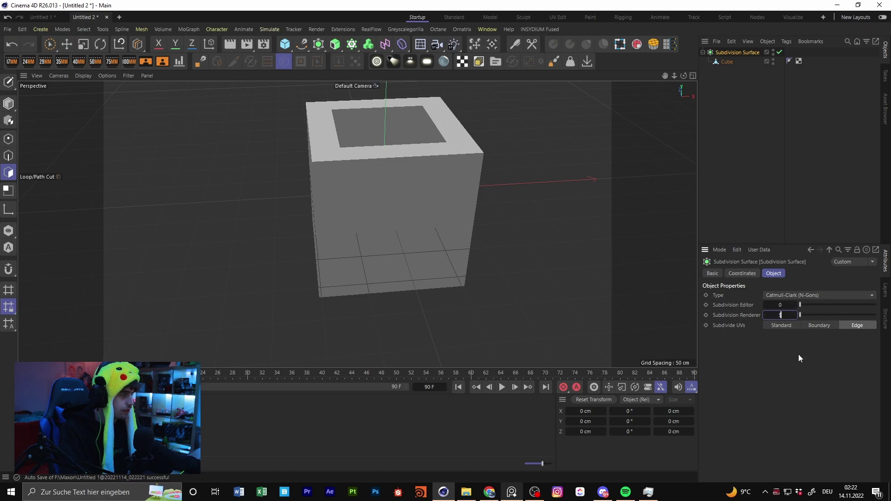
{"action": "type", "text": "4"}
{"action": "key", "text": "Tab"}
{"action": "type", "text": "4"}
{"action": "key", "text": "Return"}
{"action": "left_click_drag", "start_coordinate": [334, 259], "coordinate": [665, 166], "text": "alt"}
- Turn off the Subdivision Surface and select all floor and inner wall polygons of the cube's cavity
{"action": "left_click", "coordinate": [739, 63]}
{"action": "key", "text": "q"}
{"action": "left_click_drag", "start_coordinate": [409, 179], "coordinate": [325, 224], "text": "alt"}
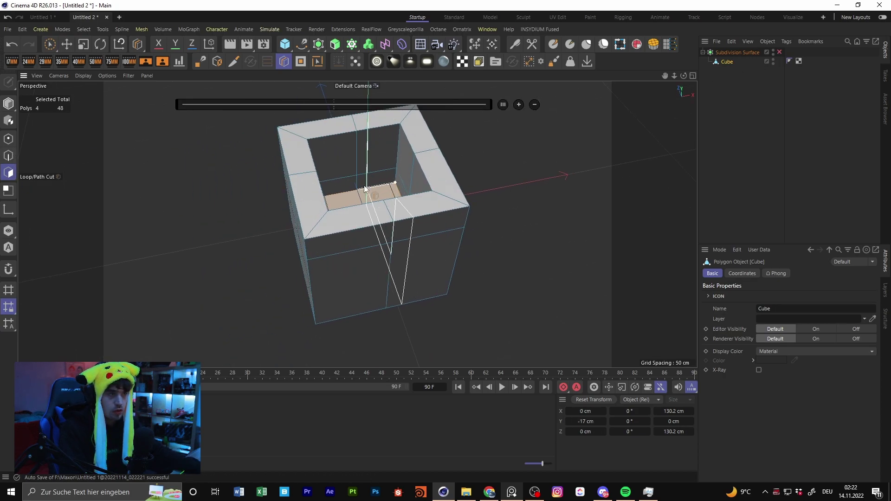
{"action": "scroll", "coordinate": [366, 191], "scroll_direction": "up", "scroll_amount": 4}
{"action": "left_click", "coordinate": [52, 42]}
{"action": "left_click_drag", "start_coordinate": [342, 133], "coordinate": [389, 180], "text": "shift"}
{"action": "left_click_drag", "start_coordinate": [389, 180], "coordinate": [429, 180], "text": "alt"}
{"action": "left_click_drag", "start_coordinate": [429, 180], "coordinate": [558, 151], "text": "alt"}
{"action": "left_click_drag", "start_coordinate": [477, 122], "coordinate": [417, 142], "text": "shift"}
{"action": "left_click_drag", "start_coordinate": [49, 45], "coordinate": [102, 58]}
{"action": "left_click", "coordinate": [385, 165], "text": "shift"}
{"action": "left_click_drag", "start_coordinate": [386, 166], "coordinate": [396, 179], "text": "alt"}
- Try scaling the selected cavity polygons to about 118% and undo it
{"action": "left_click", "coordinate": [83, 44]}
{"action": "left_click_drag", "start_coordinate": [319, 156], "coordinate": [322, 148]}
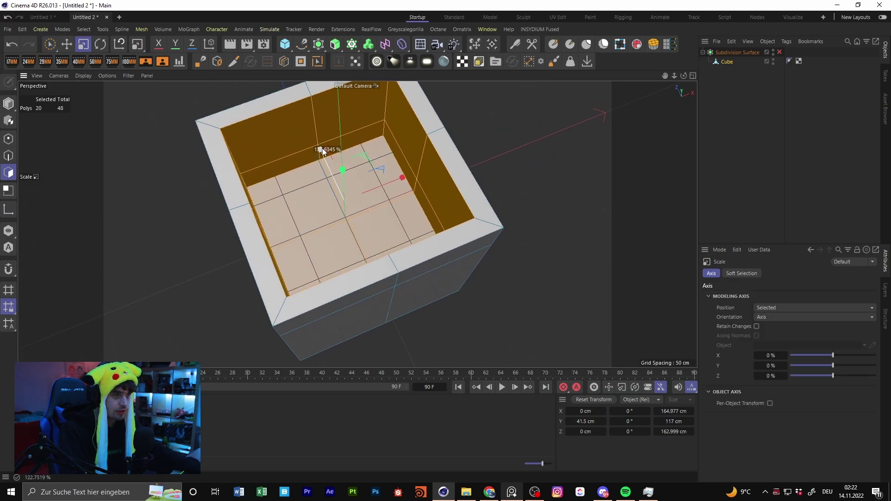
{"action": "left_click_drag", "start_coordinate": [428, 188], "coordinate": [466, 149], "text": "alt"}
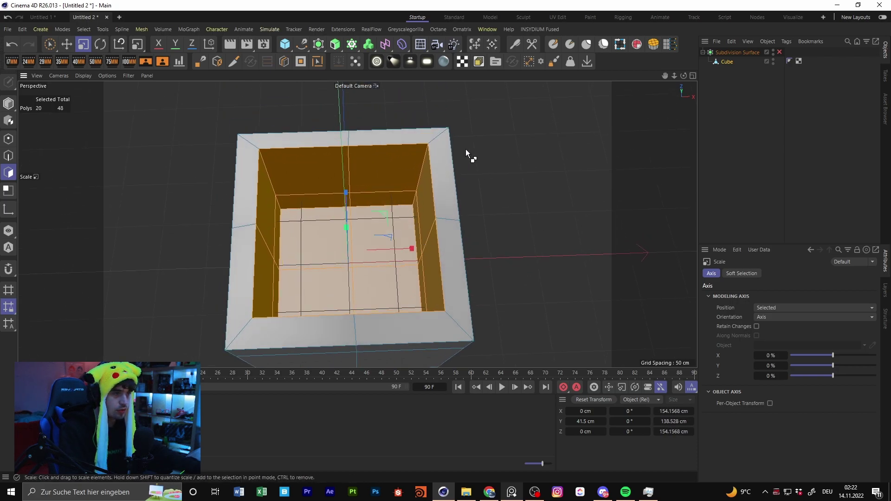
{"action": "key", "text": "ctrl+z"}
{"action": "left_click_drag", "start_coordinate": [425, 170], "coordinate": [425, 198], "text": "alt"}
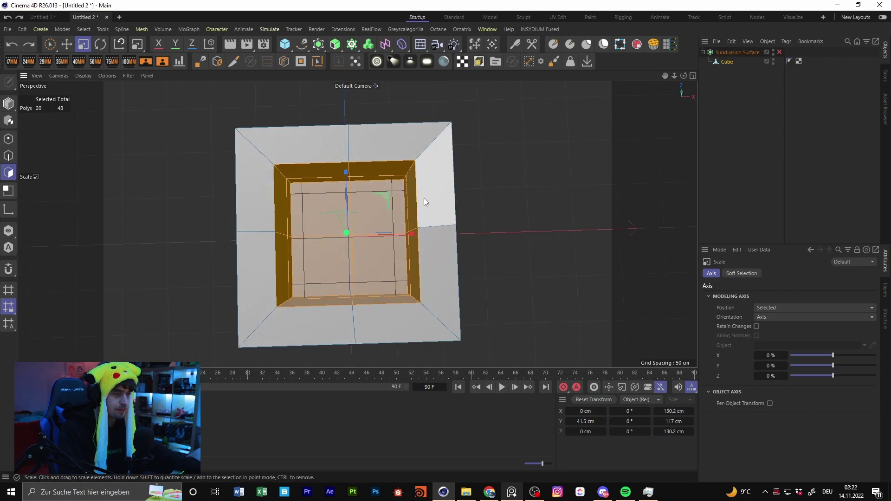
- Try deleting the selected cavity polygons and undo it
{"action": "left_click_drag", "start_coordinate": [411, 205], "coordinate": [330, 166], "text": "alt"}
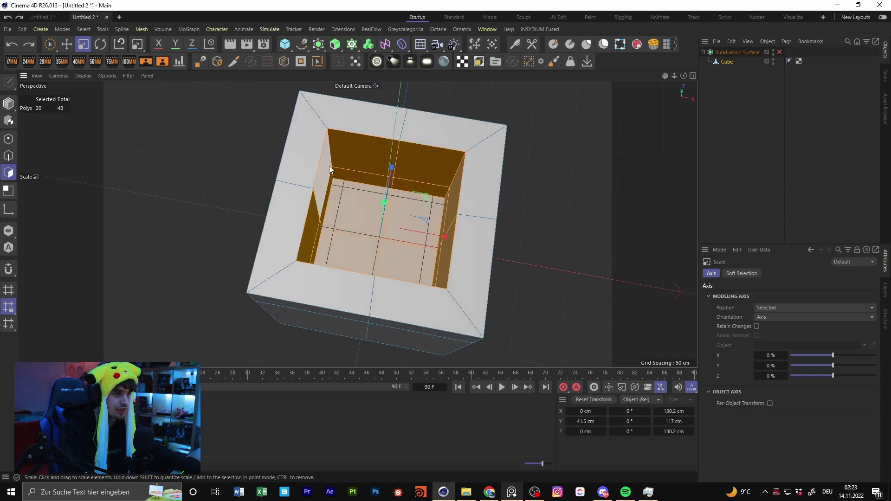
{"action": "key", "text": "Delete"}
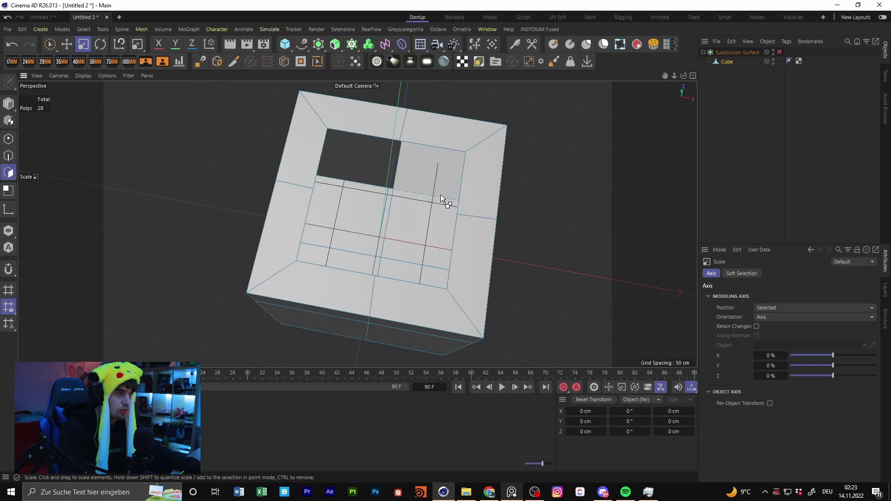
{"action": "key", "text": "ctrl+z"}
{"action": "left_click_drag", "start_coordinate": [442, 208], "coordinate": [362, 158], "text": "alt"}
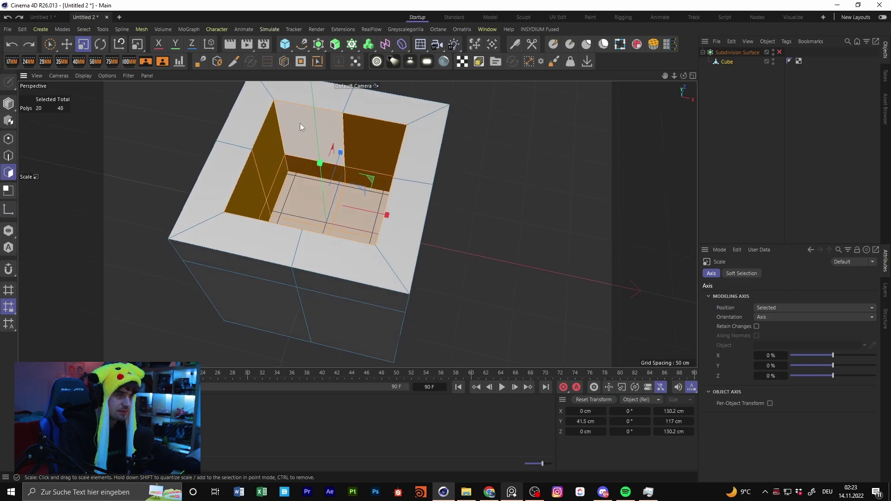
- In Edges mode, try selecting and scaling edge loops around the opening, and undo these changes
{"action": "left_click", "coordinate": [9, 155]}
{"action": "double_click", "coordinate": [266, 121]}
{"action": "left_click_drag", "start_coordinate": [358, 171], "coordinate": [382, 201], "text": "alt"}
{"action": "left_click", "coordinate": [300, 182], "text": "shift"}
{"action": "left_click_drag", "start_coordinate": [406, 162], "coordinate": [411, 154]}
{"action": "key", "text": "ctrl+z"}
{"action": "left_click_drag", "start_coordinate": [280, 196], "coordinate": [397, 180], "text": "alt"}
{"action": "left_click_drag", "start_coordinate": [572, 143], "coordinate": [397, 170], "text": "alt"}
{"action": "key", "text": "ctrl+z"}
{"action": "key", "text": "ctrl+z"}
{"action": "key", "text": "ctrl+z"}
{"action": "key", "text": "ctrl+z"}
{"action": "key", "text": "ctrl+z"}
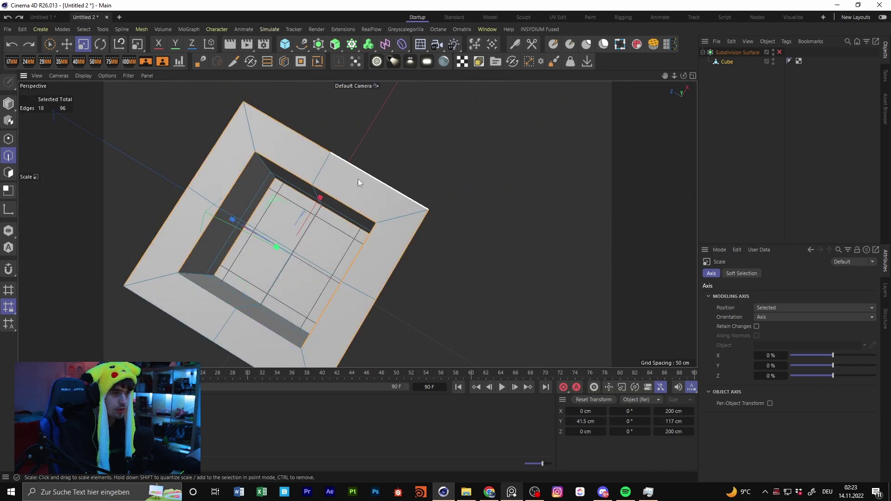
- In Polygons mode, scale the selected cavity polygons outward along X and Z to thin the cube's walls
{"action": "middle_click_drag", "start_coordinate": [368, 175], "coordinate": [412, 110], "text": "alt"}
{"action": "left_click", "coordinate": [10, 173]}
{"action": "middle_click_drag", "start_coordinate": [313, 118], "coordinate": [325, 208], "text": "alt"}
{"action": "left_click_drag", "start_coordinate": [325, 208], "coordinate": [356, 231], "text": "alt"}
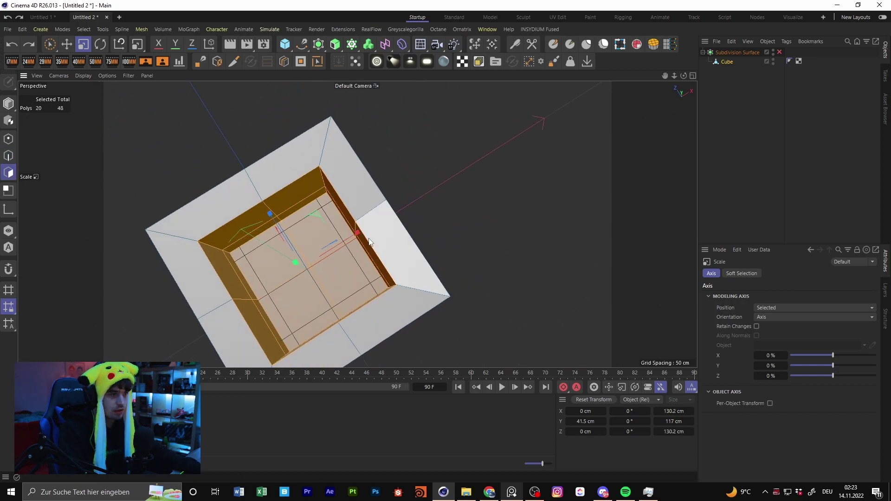
{"action": "middle_click", "coordinate": [357, 231]}
{"action": "middle_click", "coordinate": [623, 144]}
{"action": "scroll", "coordinate": [383, 220], "scroll_direction": "up", "scroll_amount": 6}
{"action": "right_click_drag", "start_coordinate": [392, 237], "coordinate": [370, 258], "text": "alt"}
{"action": "left_click_drag", "start_coordinate": [391, 239], "coordinate": [402, 239]}
{"action": "left_click_drag", "start_coordinate": [343, 186], "coordinate": [346, 175]}
{"action": "left_click", "coordinate": [594, 155]}
{"action": "middle_click", "coordinate": [593, 156]}
{"action": "middle_click", "coordinate": [348, 166]}
- Turn the Subdivision Surface back on and move the smoothed hollow cube upward
{"action": "left_click", "coordinate": [779, 52]}
{"action": "left_click", "coordinate": [760, 102]}
{"action": "left_click_drag", "start_coordinate": [408, 237], "coordinate": [326, 167], "text": "alt"}
{"action": "right_click_drag", "start_coordinate": [327, 167], "coordinate": [299, 203], "text": "alt"}
{"action": "left_click_drag", "start_coordinate": [468, 209], "coordinate": [375, 278], "text": "alt"}
{"action": "left_click", "coordinate": [517, 171]}
{"action": "left_click", "coordinate": [67, 44]}
{"action": "left_click_drag", "start_coordinate": [239, 226], "coordinate": [237, 145]}
{"action": "left_click_drag", "start_coordinate": [297, 241], "coordinate": [320, 262], "text": "alt"}
{"action": "left_click_drag", "start_coordinate": [313, 120], "coordinate": [315, 141]}
{"action": "left_click_drag", "start_coordinate": [320, 148], "coordinate": [357, 100], "text": "alt"}
- Cut a horizontal edge loop around the cube's outer walls just below the rim, at about 19% offset, with Loop/Path Cut
{"action": "left_click", "coordinate": [717, 63]}
{"action": "scroll", "coordinate": [359, 130], "scroll_direction": "up", "scroll_amount": 2}
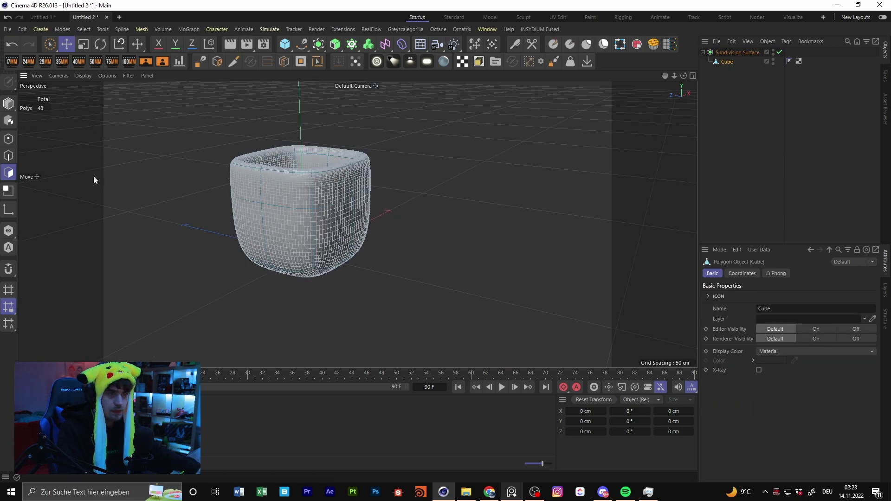
{"action": "right_click", "coordinate": [305, 184]}
{"action": "left_click", "coordinate": [296, 88]}
{"action": "left_click", "coordinate": [283, 64]}
{"action": "right_click_drag", "start_coordinate": [281, 187], "coordinate": [369, 183], "text": "alt"}
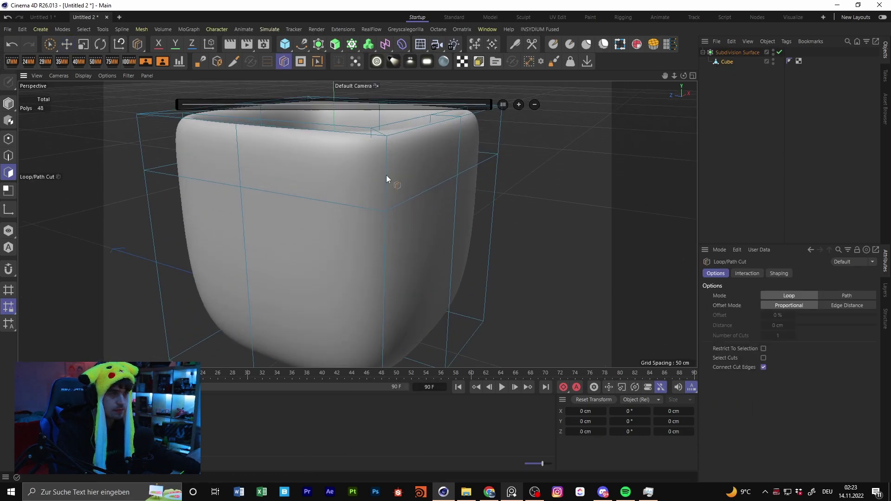
{"action": "left_click", "coordinate": [383, 151]}
{"action": "left_click_drag", "start_coordinate": [383, 151], "coordinate": [371, 171], "text": "alt"}
{"action": "right_click_drag", "start_coordinate": [371, 172], "coordinate": [375, 224], "text": "alt"}
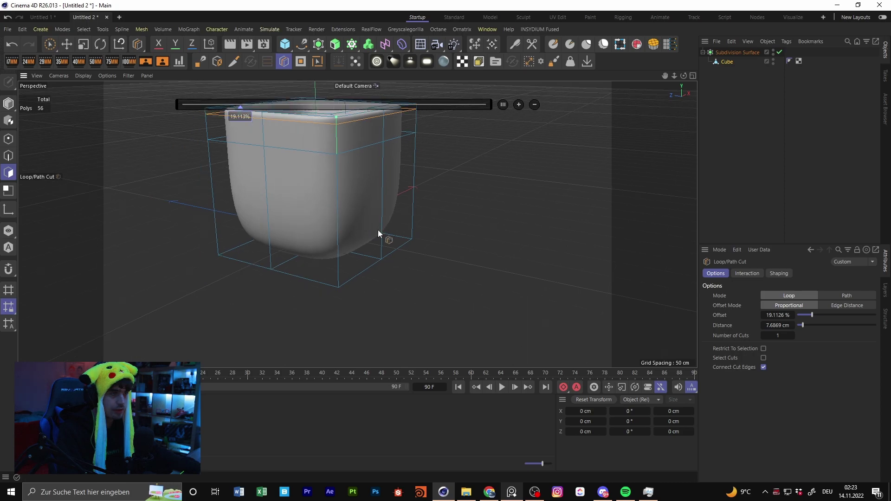
- Cut a second horizontal edge loop around the outer walls close to the cube's base, at about 94% offset
{"action": "left_click", "coordinate": [341, 264]}
{"action": "left_click_drag", "start_coordinate": [357, 223], "coordinate": [382, 177], "text": "alt"}
{"action": "key", "text": "ctrl+z"}
{"action": "left_click", "coordinate": [344, 309]}
{"action": "left_click_drag", "start_coordinate": [343, 308], "coordinate": [407, 293], "text": "alt"}
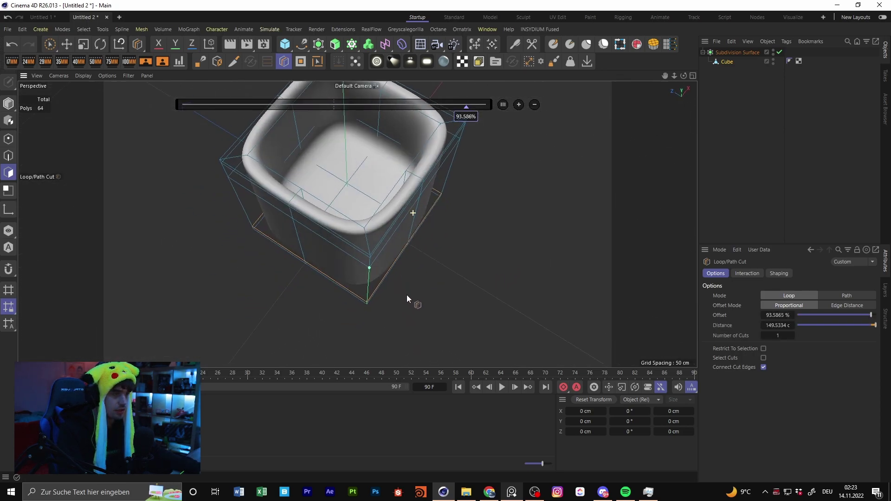
- Try cutting four vertical edge loops by eye near the corners of the cube's walls
{"action": "middle_click_drag", "start_coordinate": [407, 294], "coordinate": [361, 285], "text": "alt"}
{"action": "left_click_drag", "start_coordinate": [361, 285], "coordinate": [274, 234], "text": "alt"}
{"action": "left_click", "coordinate": [230, 207]}
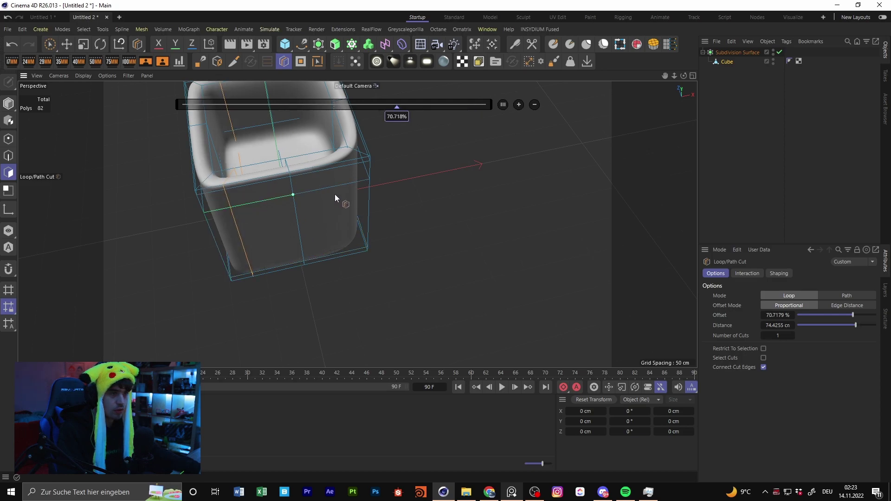
{"action": "left_click", "coordinate": [353, 185]}
{"action": "left_click_drag", "start_coordinate": [267, 201], "coordinate": [485, 226], "text": "alt"}
{"action": "middle_click_drag", "start_coordinate": [351, 295], "coordinate": [385, 227], "text": "alt"}
{"action": "left_click", "coordinate": [348, 261]}
{"action": "left_click", "coordinate": [217, 263]}
{"action": "left_click_drag", "start_coordinate": [360, 253], "coordinate": [402, 249], "text": "alt"}
{"action": "middle_click_drag", "start_coordinate": [402, 250], "coordinate": [309, 167], "text": "alt"}
{"action": "left_click_drag", "start_coordinate": [278, 221], "coordinate": [209, 232], "text": "alt"}
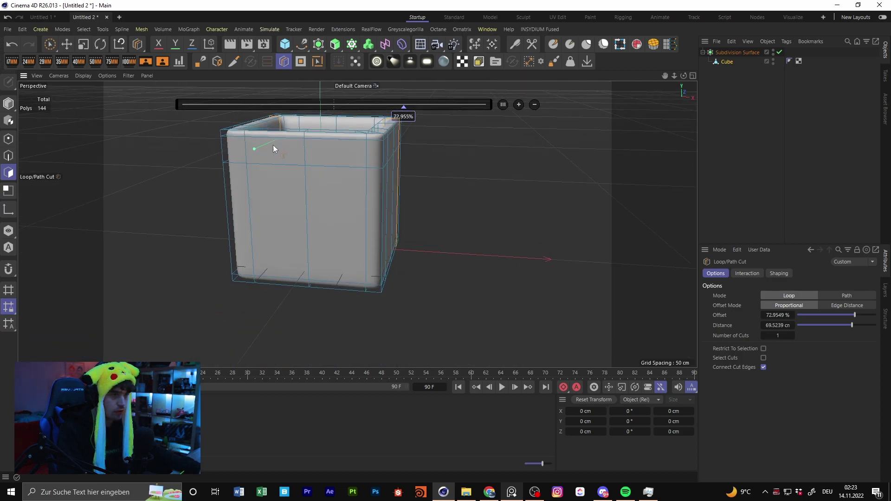
- Undo the four vertical loop cuts placed by eye
{"action": "middle_click_drag", "start_coordinate": [322, 192], "coordinate": [418, 217], "text": "alt"}
{"action": "left_click_drag", "start_coordinate": [364, 200], "coordinate": [396, 211], "text": "alt"}
{"action": "key", "text": "ctrl+z"}
{"action": "key", "text": "ctrl+z"}
{"action": "key", "text": "ctrl+z"}
{"action": "key", "text": "ctrl+z"}
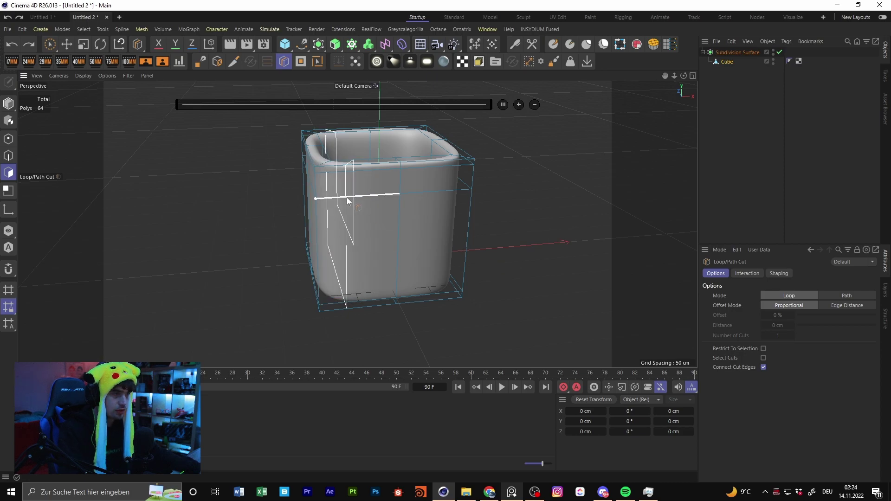
- Try two vertical loop cuts near the front wall's corners, setting their offsets to 80% and 20%
{"action": "left_click", "coordinate": [344, 200]}
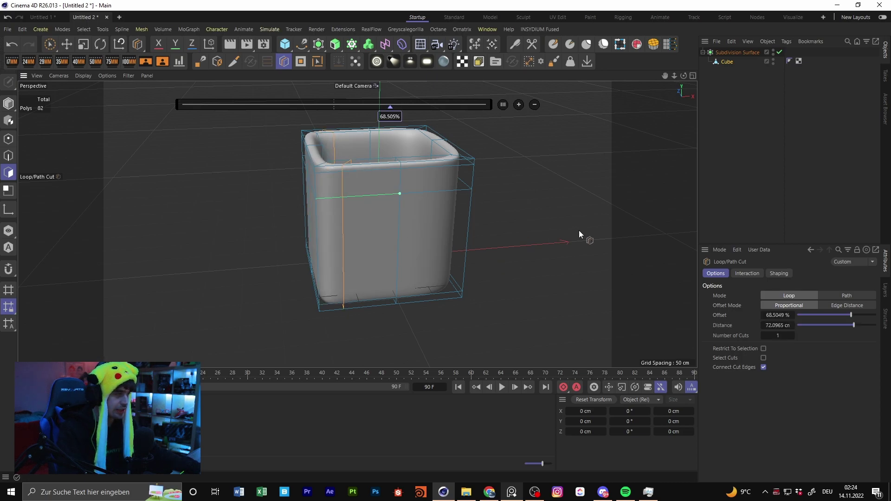
{"action": "type", "text": "80"}
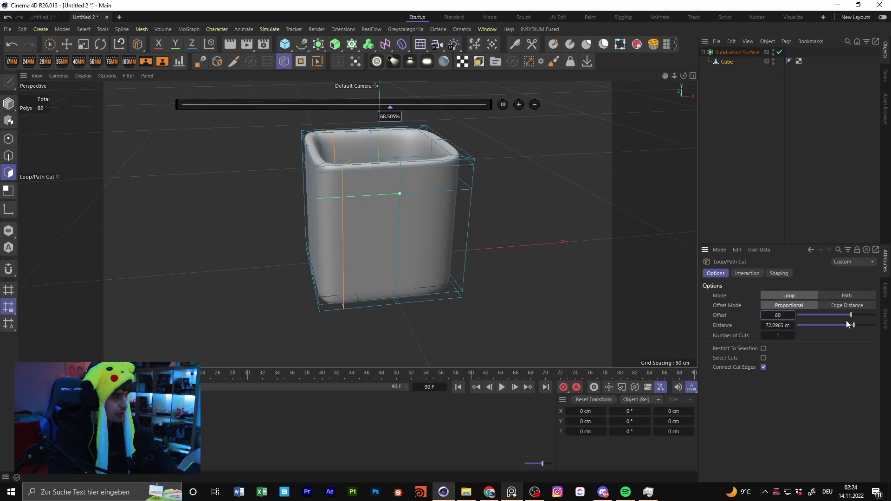
{"action": "key", "text": "Return"}
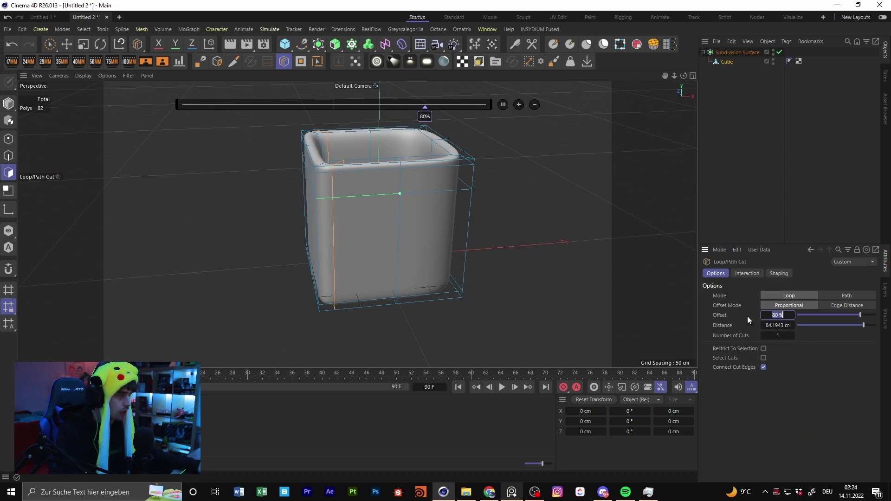
{"action": "left_click", "coordinate": [464, 189]}
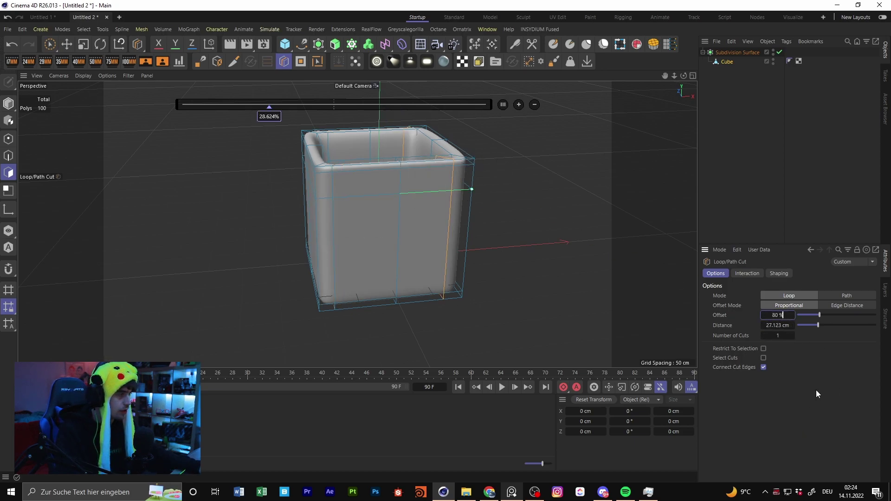
{"action": "type", "text": "80"}
{"action": "key", "text": "Return"}
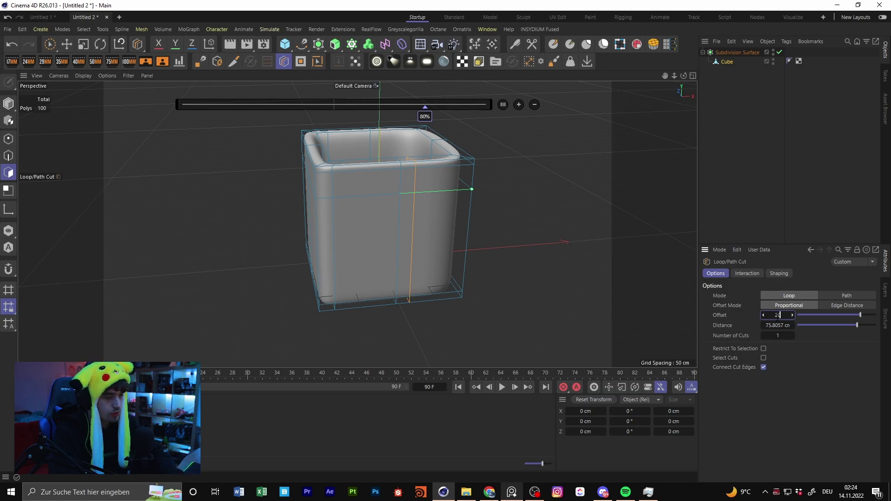
{"action": "type", "text": "20"}
{"action": "key", "text": "Return"}
- Try vertical loop cuts near the adjacent wall's corners, setting the last cut's offset to 20%
{"action": "left_click_drag", "start_coordinate": [485, 261], "coordinate": [319, 204], "text": "alt"}
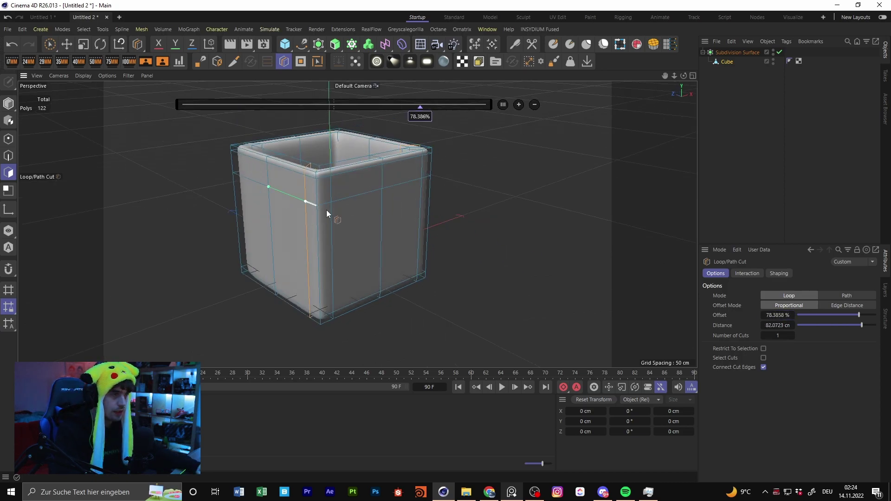
{"action": "middle_click_drag", "start_coordinate": [397, 250], "coordinate": [569, 261], "text": "alt"}
{"action": "left_click", "coordinate": [436, 206]}
{"action": "type", "text": "20"}
{"action": "key", "text": "Return"}
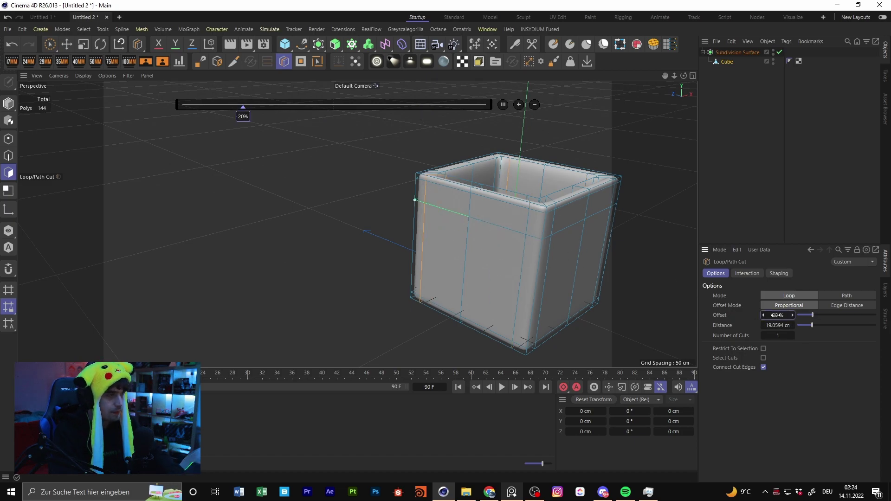
- Undo all vertical loop cuts made with entered offsets, keeping the horizontal loops
{"action": "left_click_drag", "start_coordinate": [477, 212], "coordinate": [519, 207], "text": "alt"}
{"action": "left_click", "coordinate": [809, 155]}
{"action": "scroll", "coordinate": [437, 109], "scroll_direction": "down", "scroll_amount": 5}
{"action": "scroll", "coordinate": [403, 212], "scroll_direction": "down", "scroll_amount": 3}
{"action": "scroll", "coordinate": [519, 207], "scroll_direction": "up", "scroll_amount": 4}
{"action": "key", "text": "ctrl+z"}
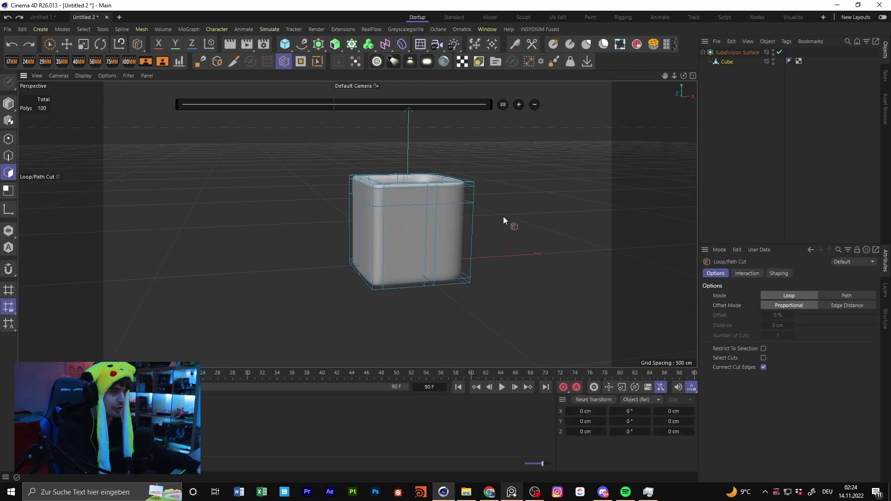
{"action": "left_click_drag", "start_coordinate": [509, 211], "coordinate": [481, 237], "text": "alt"}
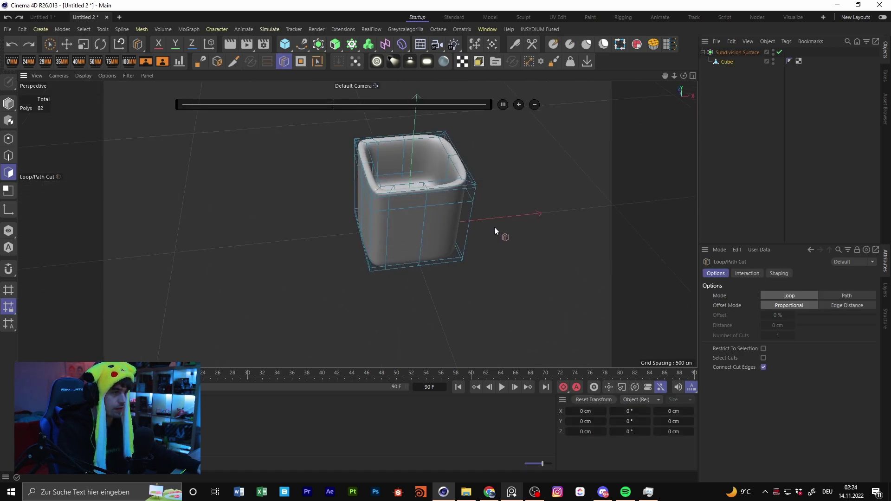
{"action": "scroll", "coordinate": [458, 236], "scroll_direction": "up", "scroll_amount": 3}
{"action": "scroll", "coordinate": [421, 225], "scroll_direction": "up", "scroll_amount": 3}
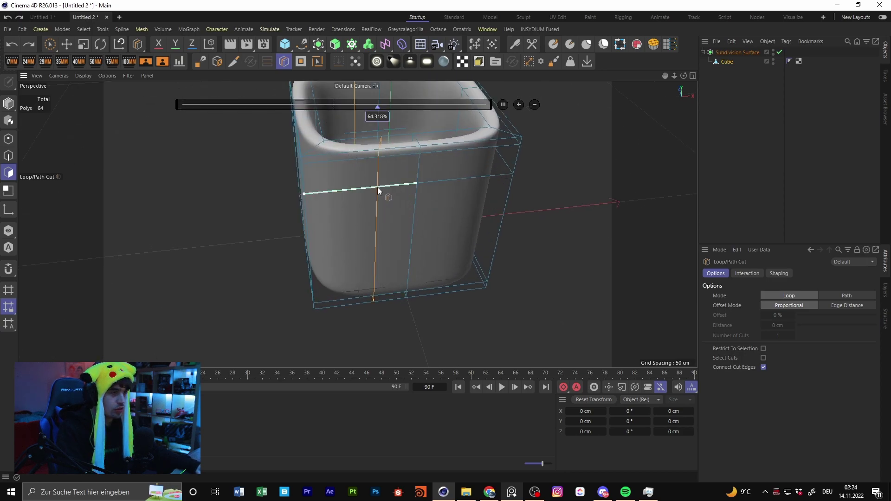
- Try a vertical loop cut on half of the front wall with the number of cuts set to 2, and undo it
{"action": "left_click", "coordinate": [377, 188]}
{"action": "type", "text": "2"}
{"action": "key", "text": "Return"}
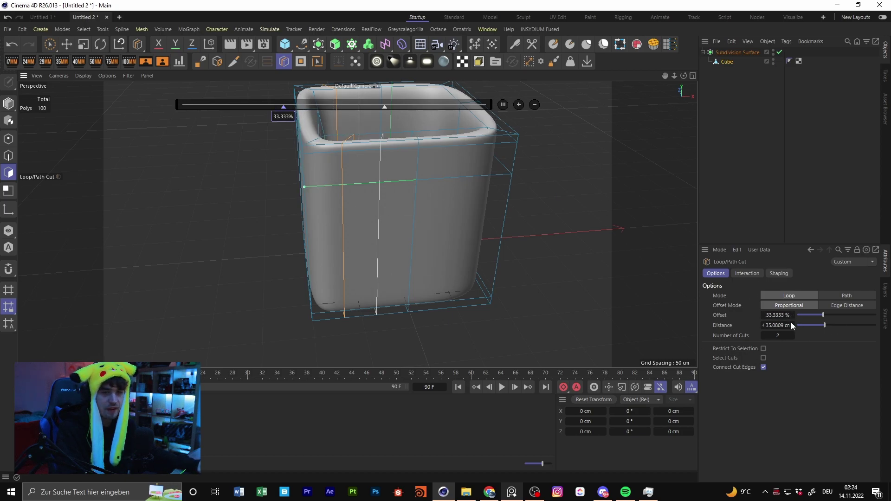
{"action": "left_click_drag", "start_coordinate": [584, 273], "coordinate": [453, 266], "text": "alt"}
{"action": "key", "text": "ctrl+z"}
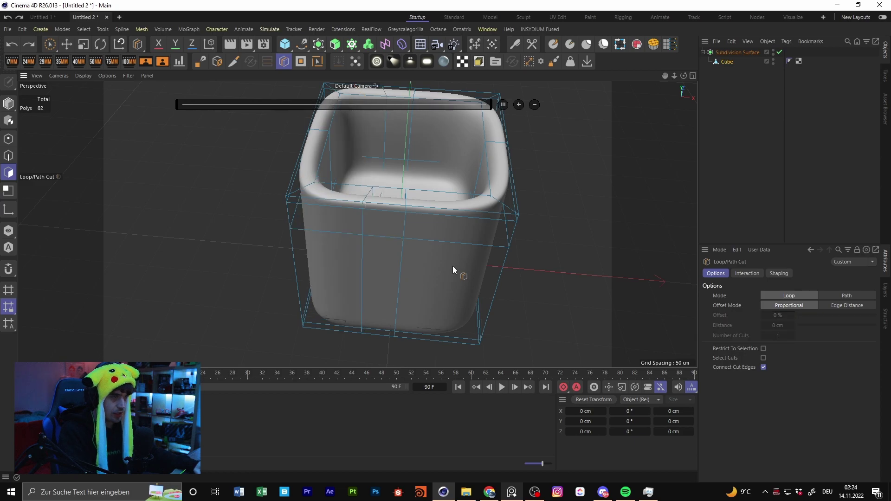
{"action": "key", "text": "ctrl+z"}
- Try cutting evenly spaced vertical loops in both halves of the front wall with the number of cuts set to 3
{"action": "left_click", "coordinate": [347, 234]}
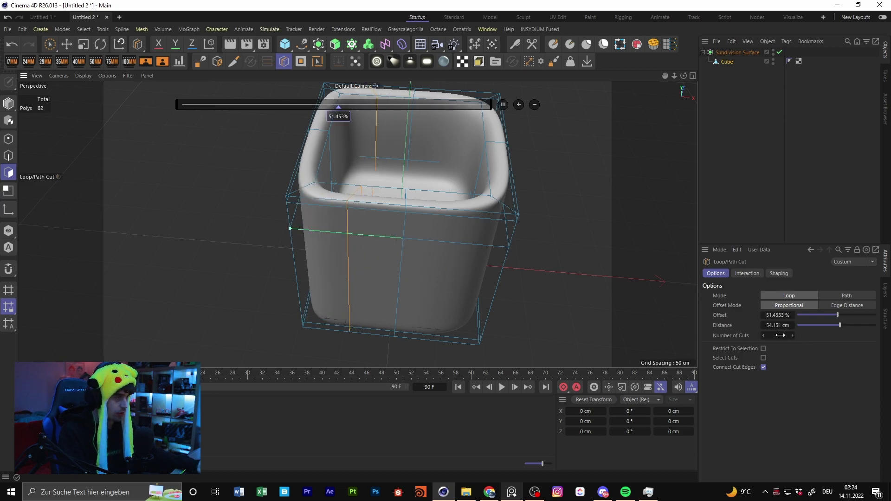
{"action": "left_click_drag", "start_coordinate": [783, 334], "coordinate": [741, 351]}
{"action": "type", "text": "3"}
{"action": "key", "text": "Return"}
{"action": "left_click", "coordinate": [462, 251]}
{"action": "key", "text": "Return"}
{"action": "left_click_drag", "start_coordinate": [576, 254], "coordinate": [419, 260], "text": "alt"}
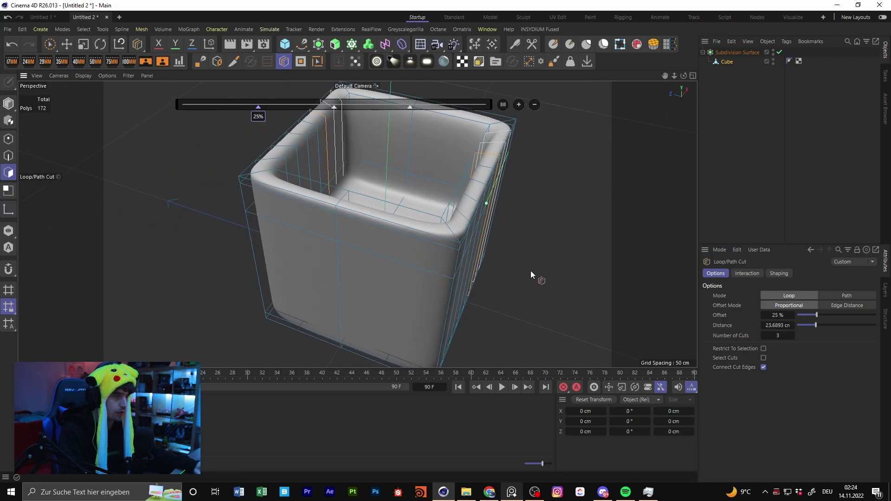
- Undo the evenly spaced vertical loops on both halves of the wall
{"action": "left_click_drag", "start_coordinate": [529, 272], "coordinate": [563, 221], "text": "alt"}
{"action": "key", "text": "ctrl+z"}
{"action": "scroll", "coordinate": [423, 214], "scroll_direction": "down", "scroll_amount": 4}
{"action": "left_click_drag", "start_coordinate": [423, 214], "coordinate": [444, 290], "text": "alt"}
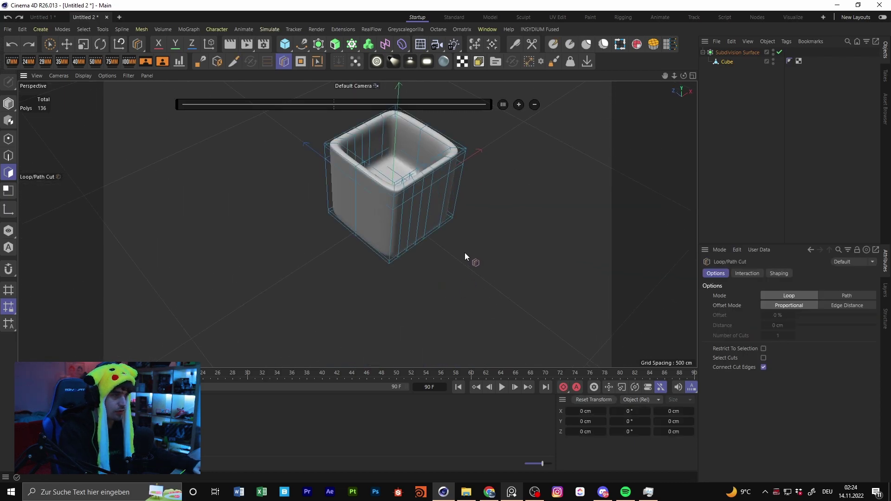
{"action": "left_click", "coordinate": [765, 153]}
{"action": "left_click_drag", "start_coordinate": [454, 232], "coordinate": [328, 278], "text": "alt"}
{"action": "scroll", "coordinate": [429, 199], "scroll_direction": "up", "scroll_amount": 5}
{"action": "scroll", "coordinate": [429, 199], "scroll_direction": "down", "scroll_amount": 5}
{"action": "left_click_drag", "start_coordinate": [430, 199], "coordinate": [405, 184], "text": "alt"}
{"action": "key", "text": "ctrl+z"}
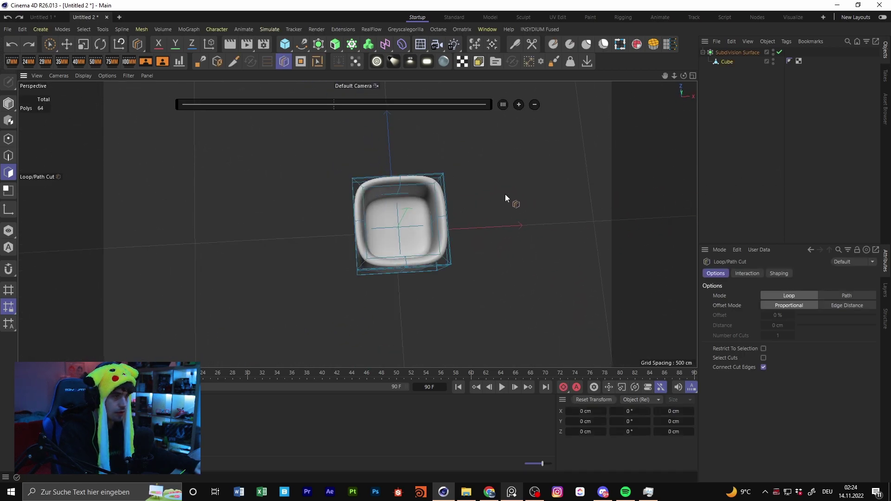
- Examine the smoothed hollow cube from above and from several sides
{"action": "left_click", "coordinate": [794, 178]}
{"action": "left_click_drag", "start_coordinate": [464, 237], "coordinate": [414, 116], "text": "alt"}
{"action": "scroll", "coordinate": [427, 227], "scroll_direction": "up", "scroll_amount": 3}
{"action": "scroll", "coordinate": [397, 222], "scroll_direction": "down", "scroll_amount": 5}
{"action": "left_click_drag", "start_coordinate": [397, 223], "coordinate": [458, 232], "text": "alt"}
{"action": "middle_click_drag", "start_coordinate": [457, 229], "coordinate": [545, 261], "text": "alt"}
{"action": "left_click", "coordinate": [67, 45]}
{"action": "middle_click_drag", "start_coordinate": [536, 224], "coordinate": [457, 212], "text": "alt"}
{"action": "left_click", "coordinate": [434, 232]}
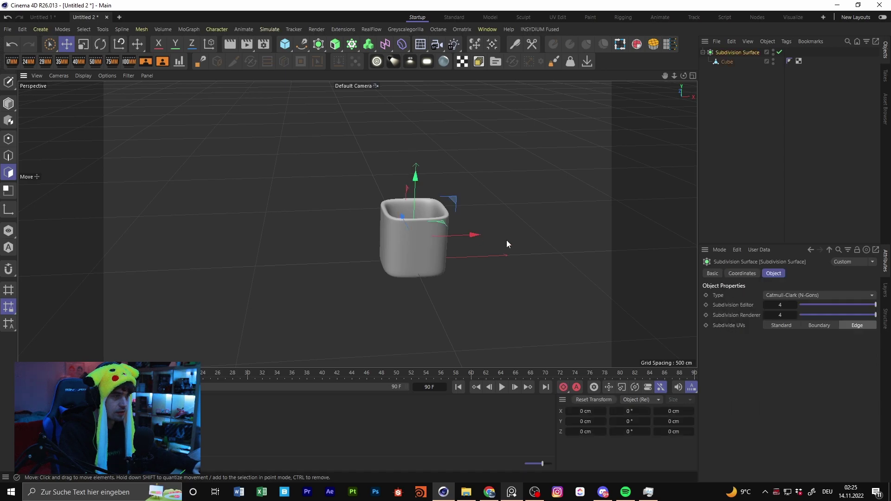
{"action": "middle_click_drag", "start_coordinate": [418, 187], "coordinate": [418, 151], "text": "alt"}
{"action": "left_click_drag", "start_coordinate": [406, 167], "coordinate": [530, 188], "text": "alt"}
{"action": "middle_click_drag", "start_coordinate": [531, 188], "coordinate": [417, 221], "text": "alt"}
{"action": "left_click_drag", "start_coordinate": [357, 224], "coordinate": [419, 186], "text": "alt"}
{"action": "middle_click_drag", "start_coordinate": [332, 249], "coordinate": [441, 228], "text": "alt"}
{"action": "right_click_drag", "start_coordinate": [441, 229], "coordinate": [626, 228], "text": "alt"}
- Delete the Subdivision Surface with its cube and add a Plane primitive to the empty scene
{"action": "left_click_drag", "start_coordinate": [827, 158], "coordinate": [671, 21]}
{"action": "key", "text": "Delete"}
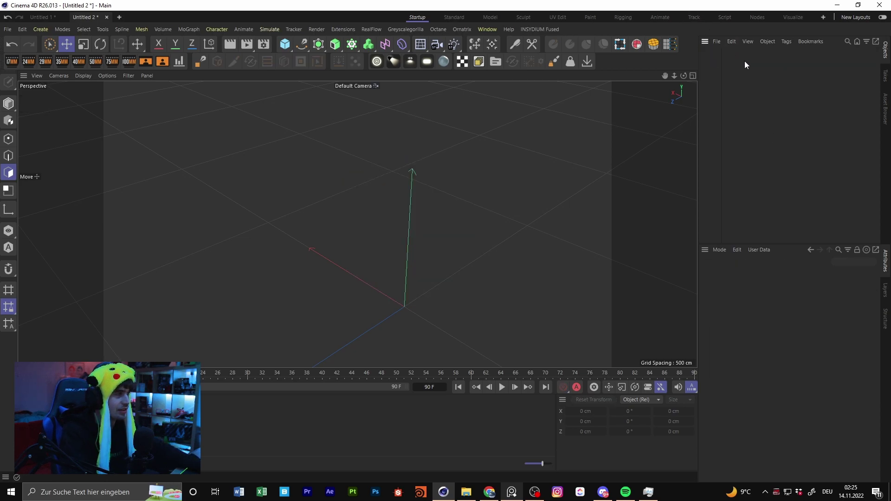
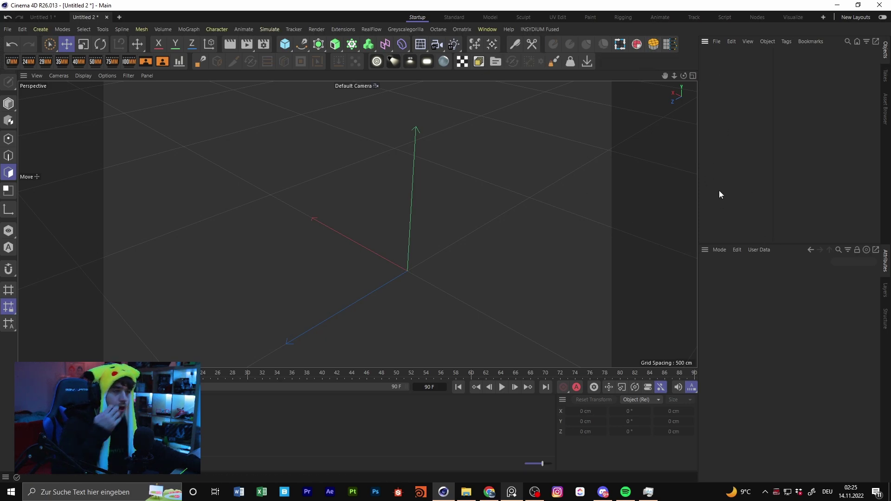
{"action": "left_click", "coordinate": [284, 44]}
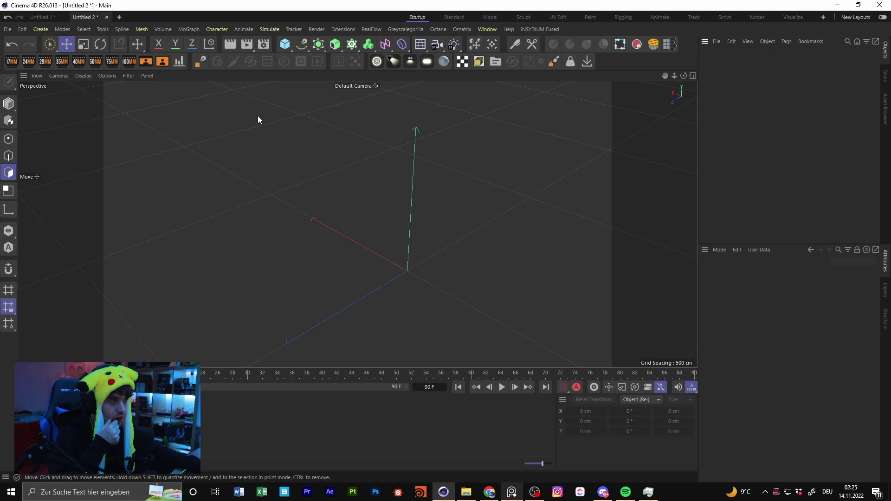
{"action": "left_click", "coordinate": [284, 44]}
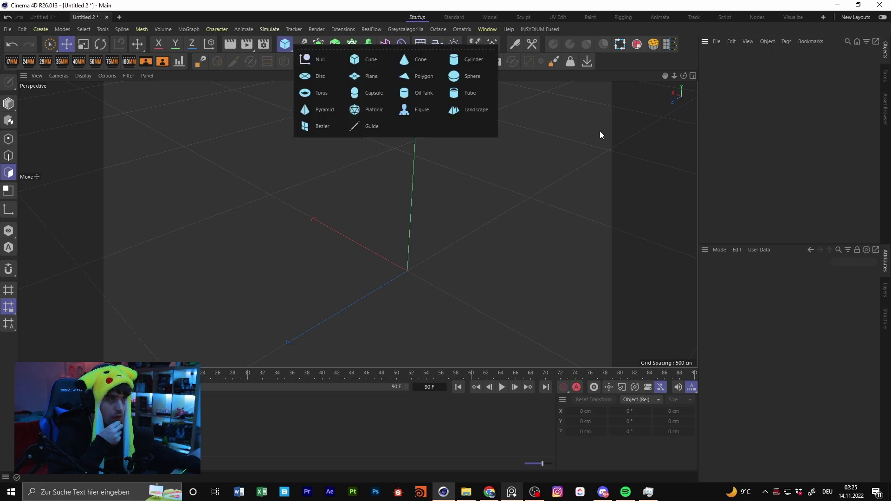
{"action": "left_click", "coordinate": [372, 79]}
- Move the plane along Z to about 91.5 cm and make it editable
{"action": "left_click_drag", "start_coordinate": [498, 228], "coordinate": [400, 237], "text": "alt"}
{"action": "left_click_drag", "start_coordinate": [301, 239], "coordinate": [259, 247]}
{"action": "scroll", "coordinate": [343, 232], "scroll_direction": "up", "scroll_amount": 1}
{"action": "key", "text": "c"}
{"action": "middle_click_drag", "start_coordinate": [350, 239], "coordinate": [294, 248], "text": "alt"}
- In Model mode, duplicate the plane along Z with a gap beside the original and select both planes
{"action": "left_click", "coordinate": [12, 103]}
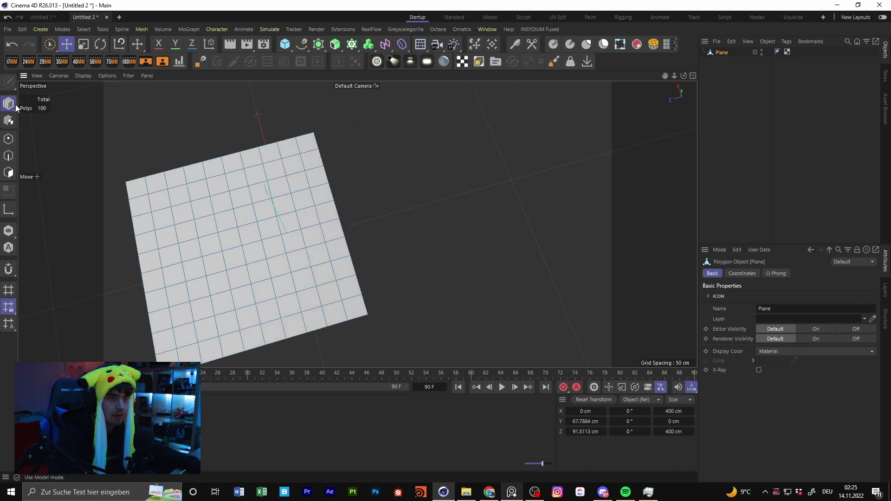
{"action": "left_click_drag", "start_coordinate": [202, 255], "coordinate": [444, 232]}
{"action": "left_click", "coordinate": [722, 61], "text": "shift"}
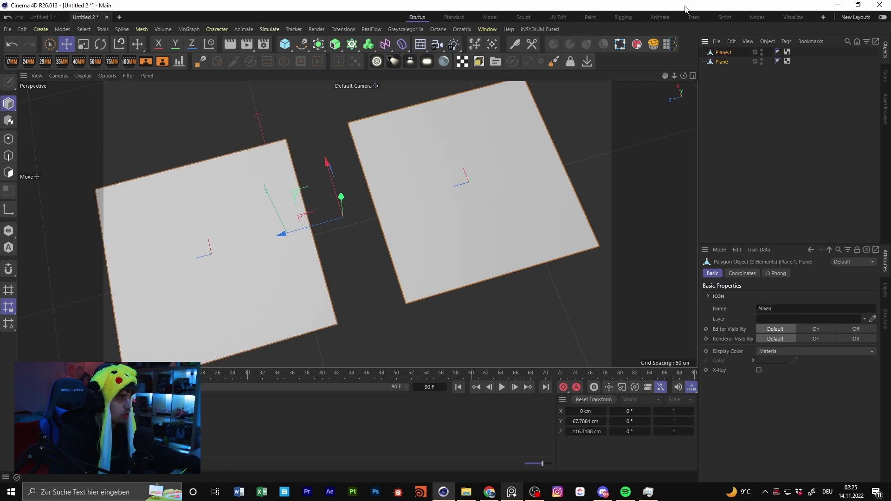
- Switch to Edges mode with both planes selected and viewed from above
{"action": "key", "text": "Return"}
{"action": "left_click_drag", "start_coordinate": [390, 135], "coordinate": [357, 185], "text": "alt"}
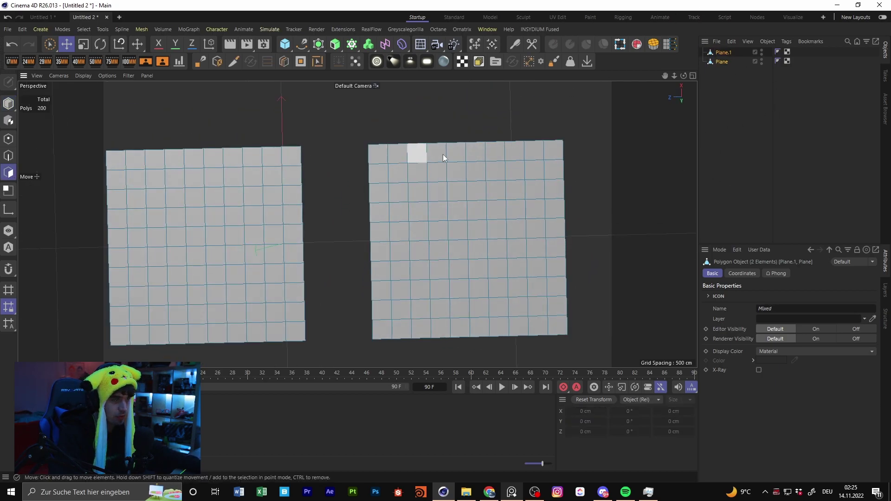
{"action": "left_click", "coordinate": [288, 157]}
{"action": "left_click", "coordinate": [9, 155]}
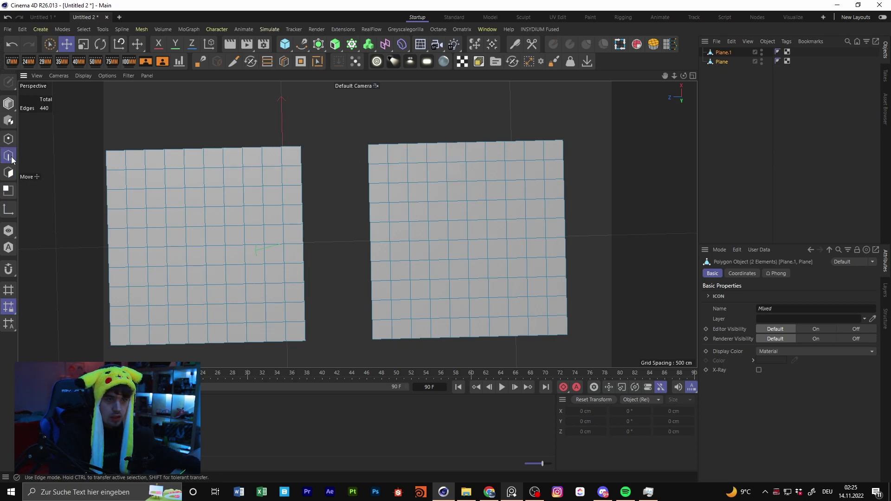
- Try extruding the corner edge of the original plane toward the duplicate and undo it
{"action": "left_click", "coordinate": [302, 153]}
{"action": "middle_click_drag", "start_coordinate": [277, 157], "coordinate": [343, 195], "text": "alt"}
{"action": "left_click_drag", "start_coordinate": [324, 194], "coordinate": [378, 196], "text": "ctrl"}
{"action": "key", "text": "ctrl+z"}
- Select both planes and merge them into a single object with Connect Objects + Delete
{"action": "left_click", "coordinate": [721, 53]}
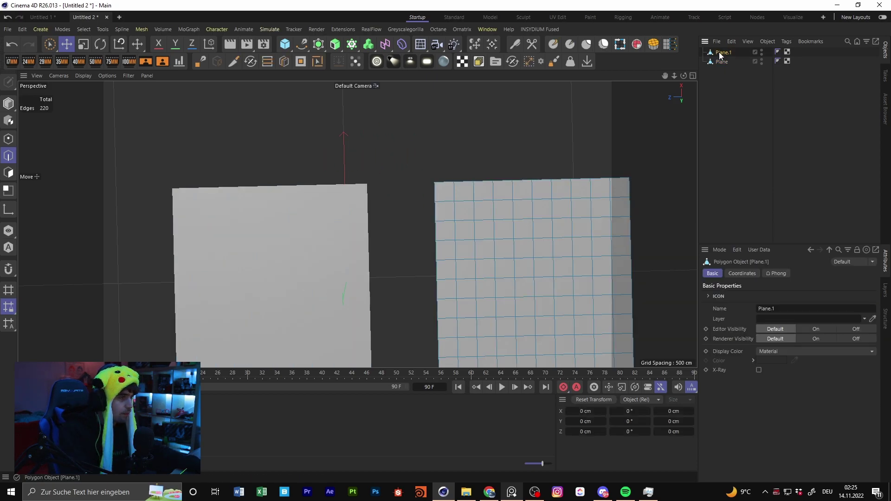
{"action": "left_click_drag", "start_coordinate": [732, 144], "coordinate": [710, 52]}
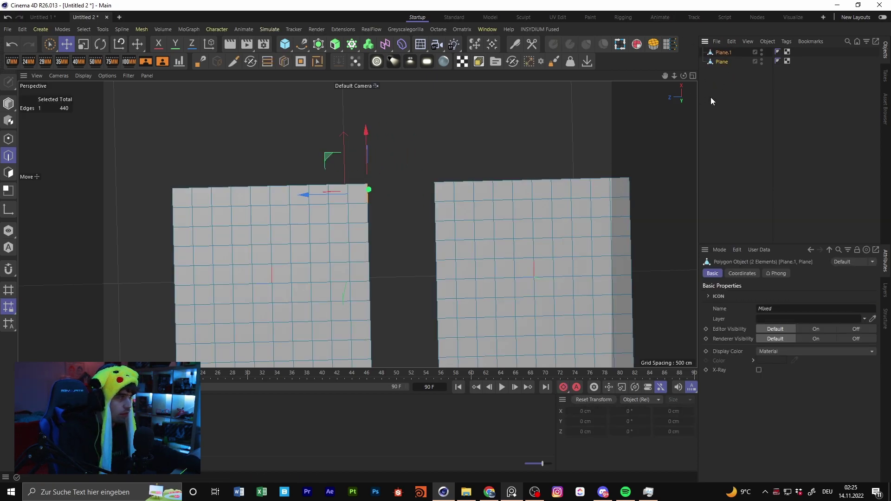
{"action": "right_click", "coordinate": [725, 60]}
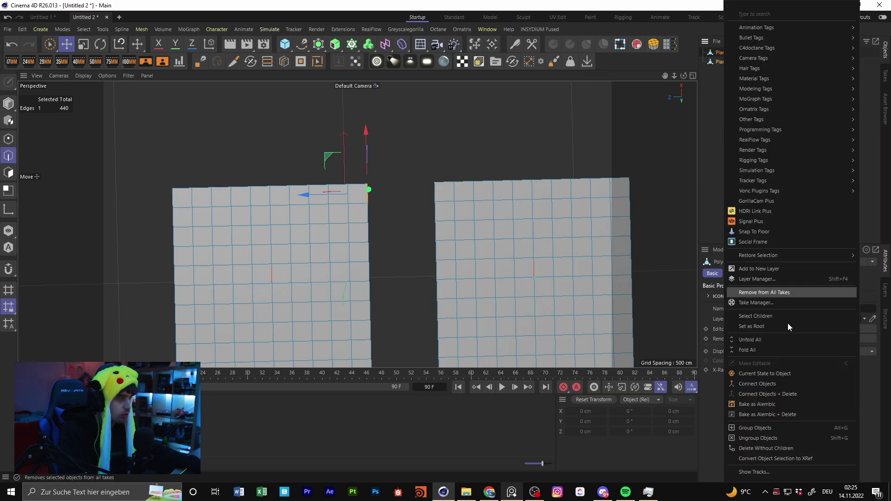
{"action": "left_click", "coordinate": [801, 397]}
{"action": "left_click", "coordinate": [722, 52]}
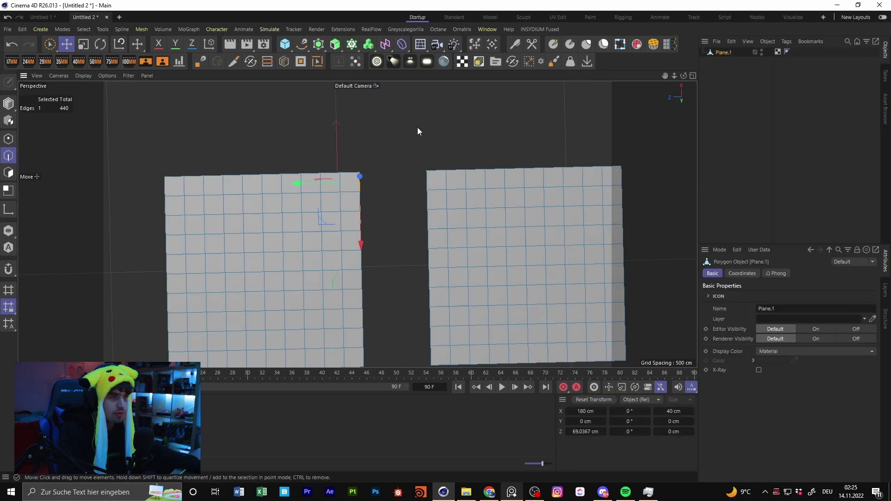
- Fill the first row of the gap between the two grids with a Polygon Pen quad in Points draw mode
{"action": "left_click", "coordinate": [200, 61]}
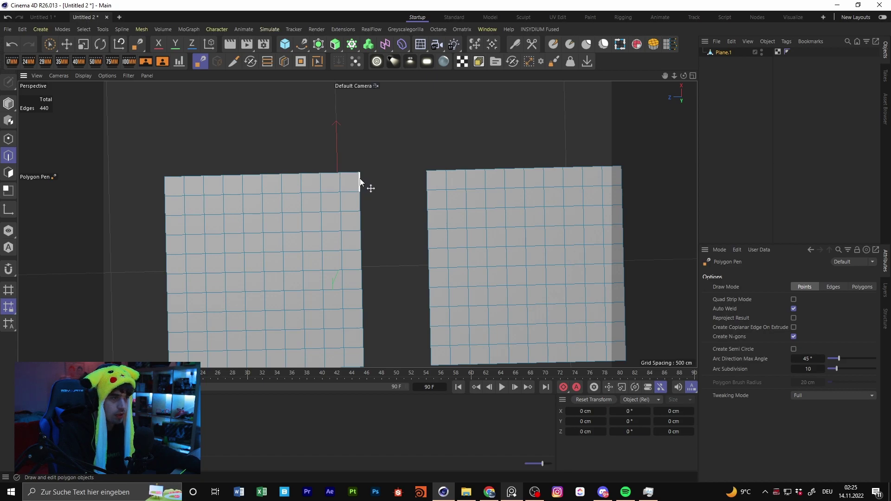
{"action": "right_click", "coordinate": [382, 182]}
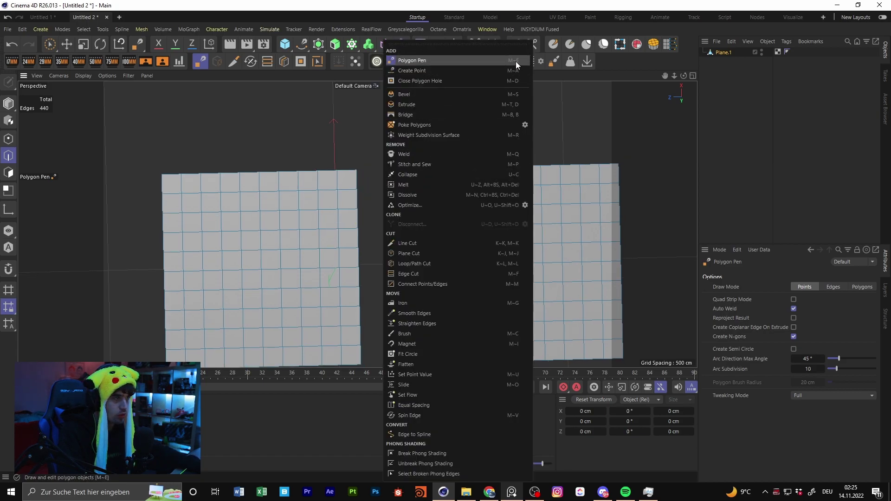
{"action": "left_click", "coordinate": [335, 232]}
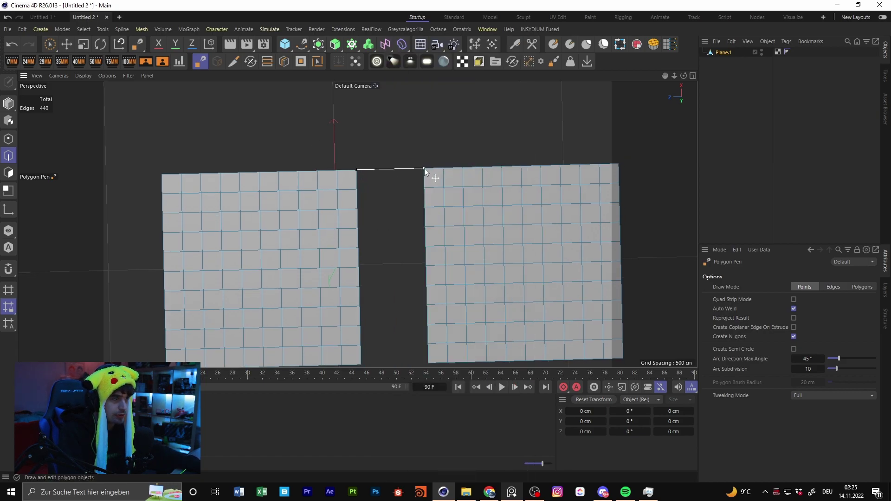
{"action": "left_click", "coordinate": [423, 187]}
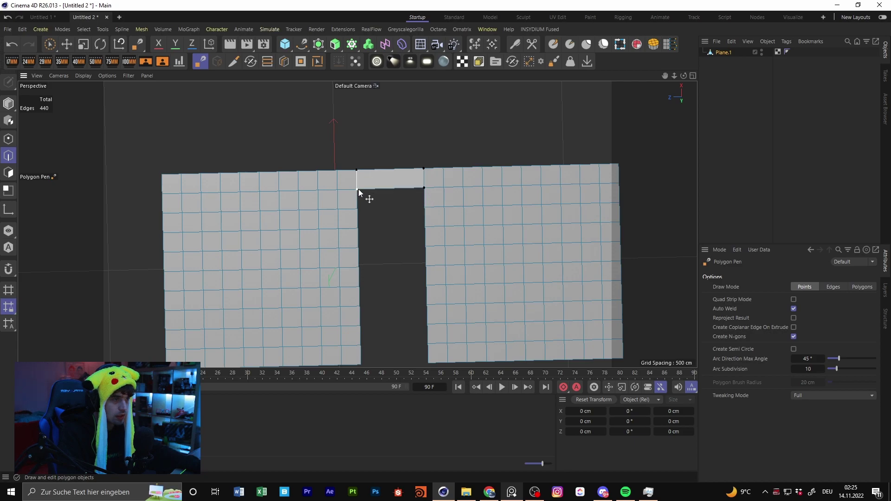
{"action": "left_click", "coordinate": [356, 190]}
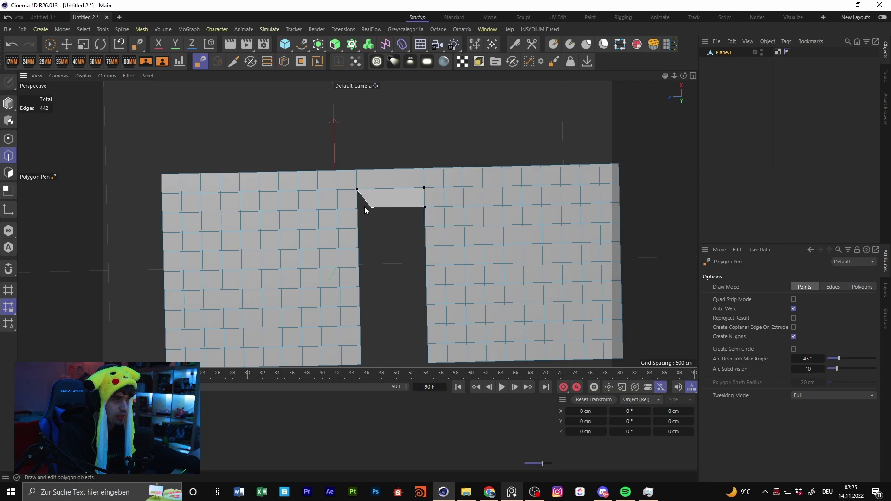
- Draw two more Polygon Pen quads across the second and third rows of the gap
{"action": "double_click", "coordinate": [357, 209]}
{"action": "left_click", "coordinate": [357, 208]}
{"action": "left_click", "coordinate": [424, 207]}
{"action": "left_click", "coordinate": [424, 226]}
{"action": "left_click", "coordinate": [358, 228]}
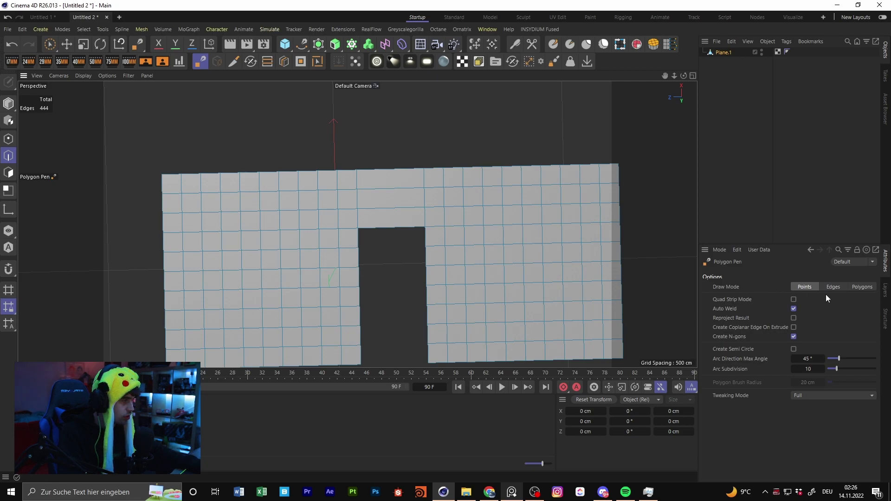
- Set the Polygon Pen's Draw Mode to Edges and fill the fourth to sixth rows of the gap
{"action": "middle_click_drag", "start_coordinate": [380, 232], "coordinate": [376, 223], "text": "alt"}
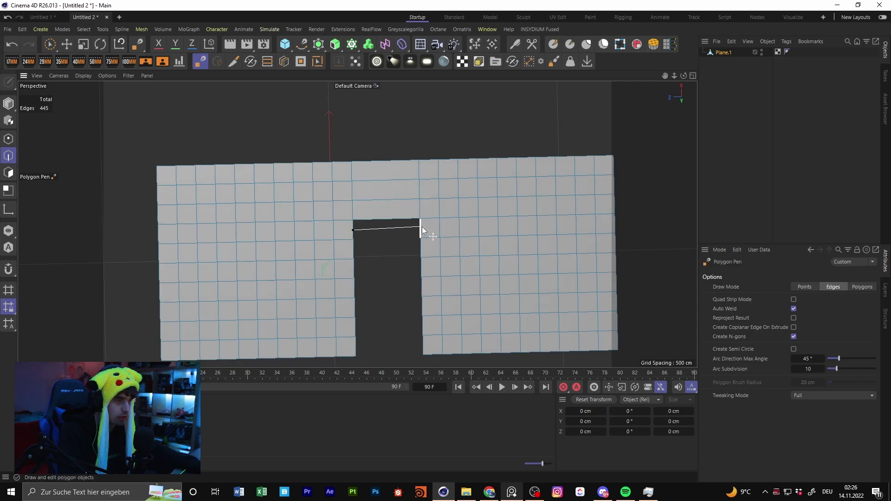
{"action": "key", "text": "ctrl+z"}
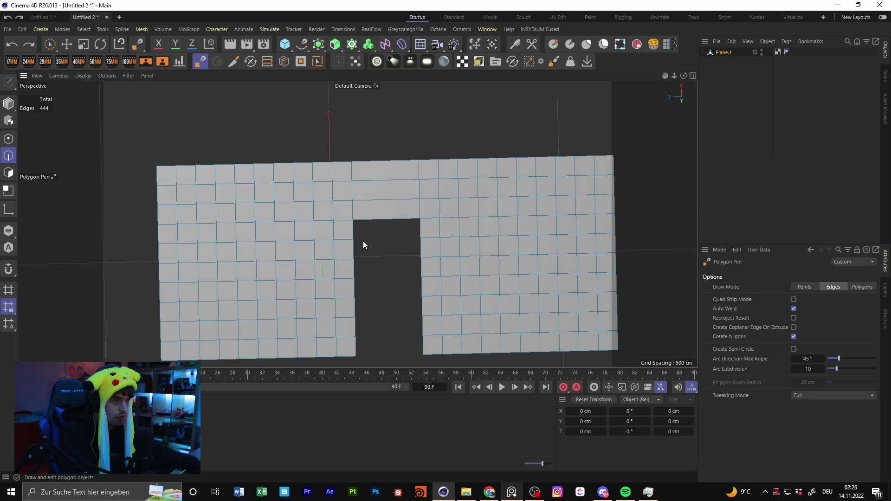
{"action": "left_click", "coordinate": [353, 239]}
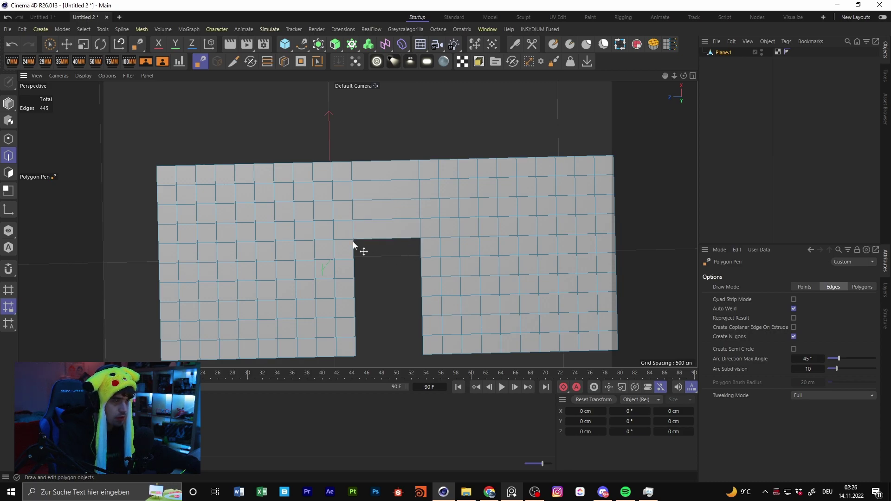
{"action": "left_click", "coordinate": [420, 258]}
{"action": "left_click", "coordinate": [423, 278]}
{"action": "left_click", "coordinate": [354, 278]}
{"action": "key", "text": "3"}
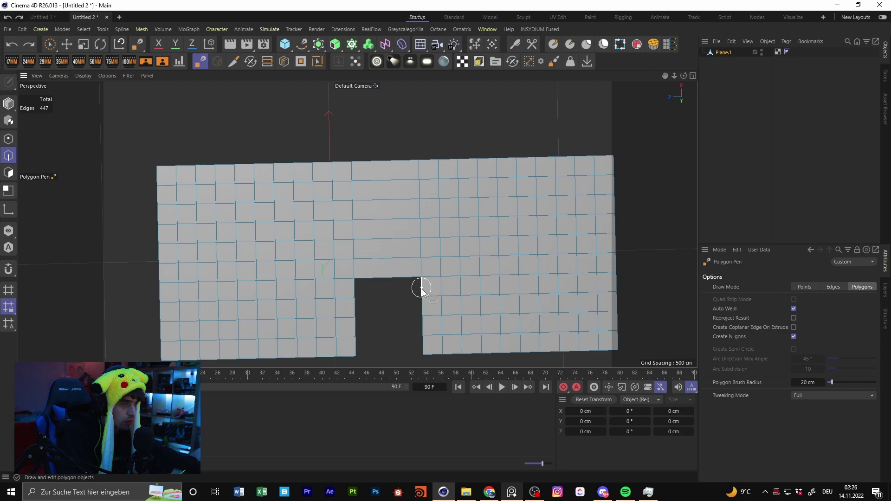
{"action": "left_click", "coordinate": [833, 286]}
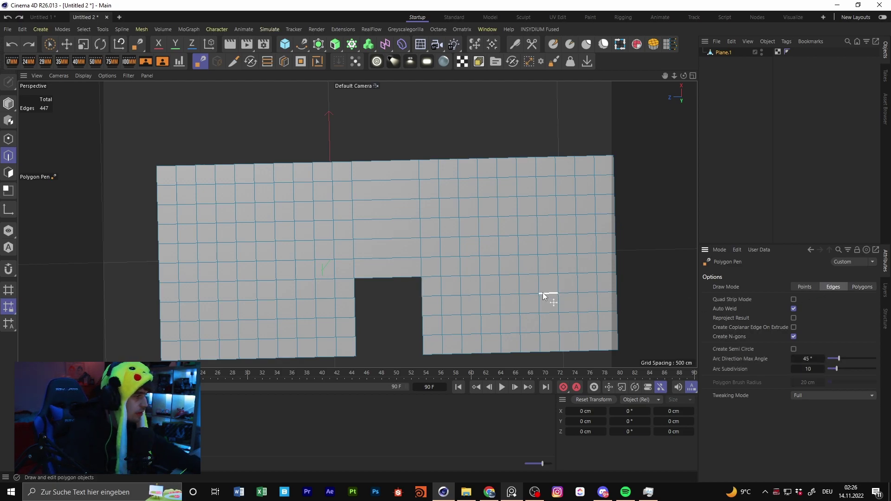
- Start the Bridge tool and select the facing edges of the next open row in the gap
{"action": "right_click", "coordinate": [467, 290]}
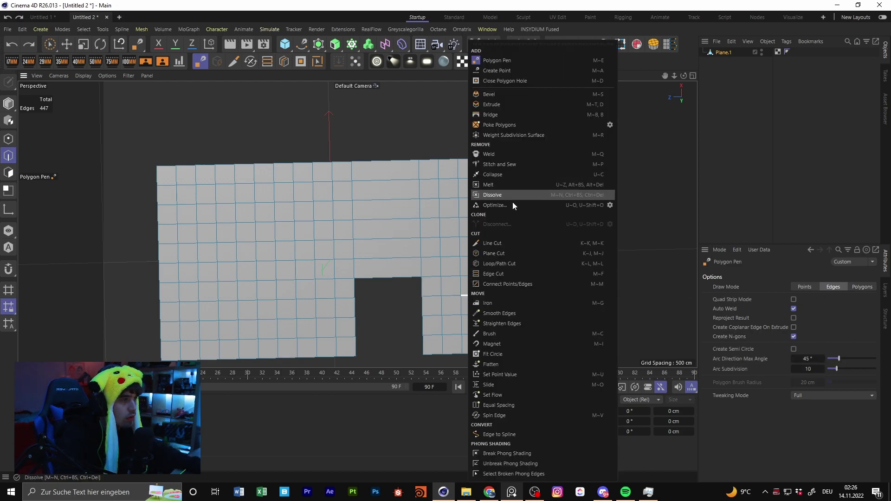
{"action": "left_click", "coordinate": [491, 115]}
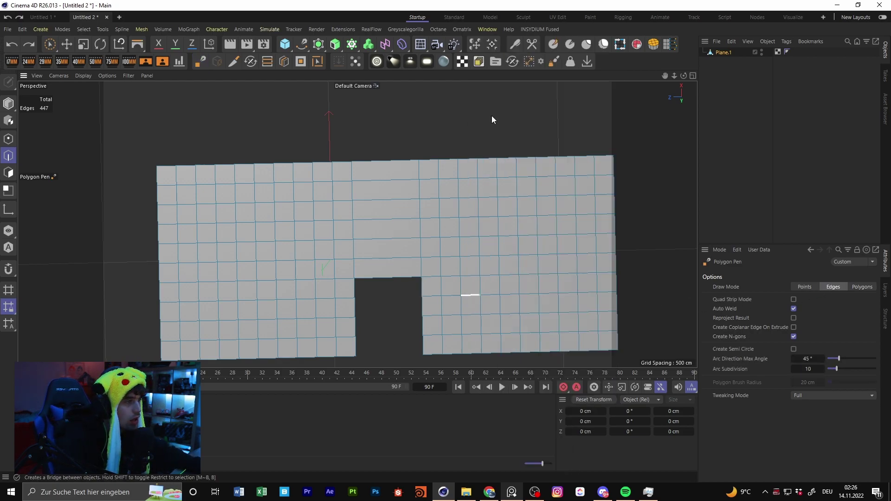
{"action": "left_click", "coordinate": [356, 290]}
{"action": "left_click", "coordinate": [422, 289]}
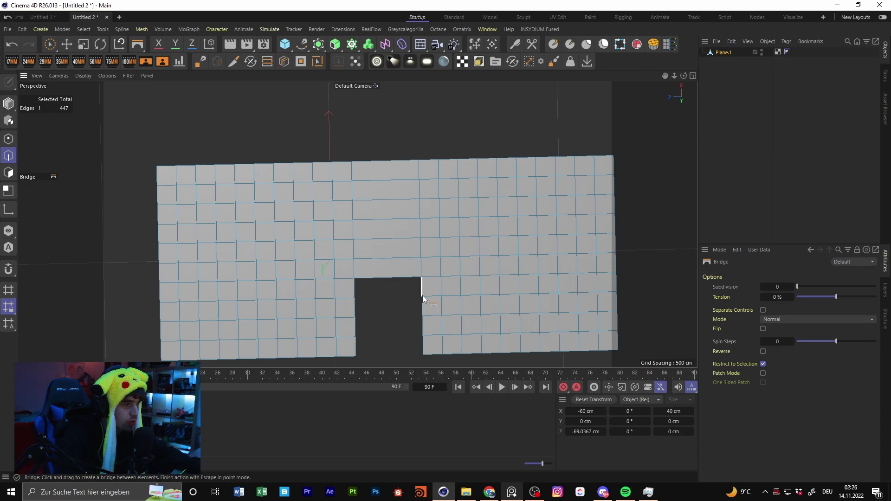
{"action": "left_click", "coordinate": [353, 287], "text": "shift"}
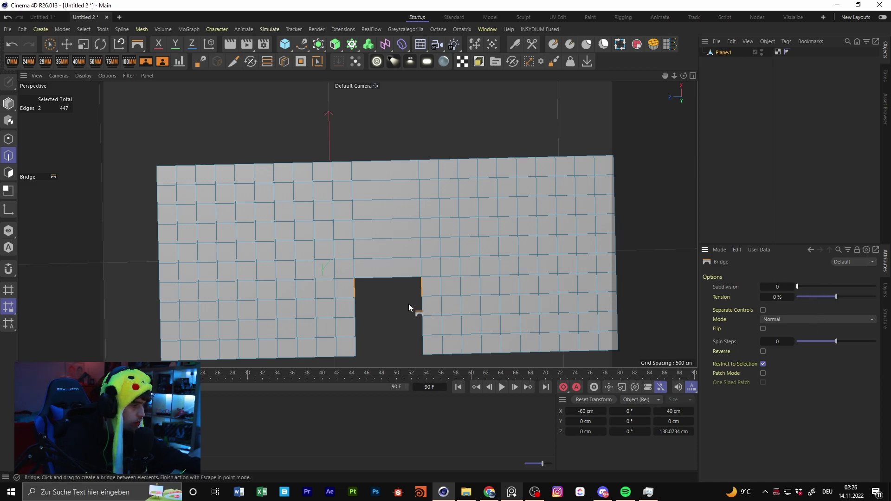
{"action": "right_click", "coordinate": [355, 291]}
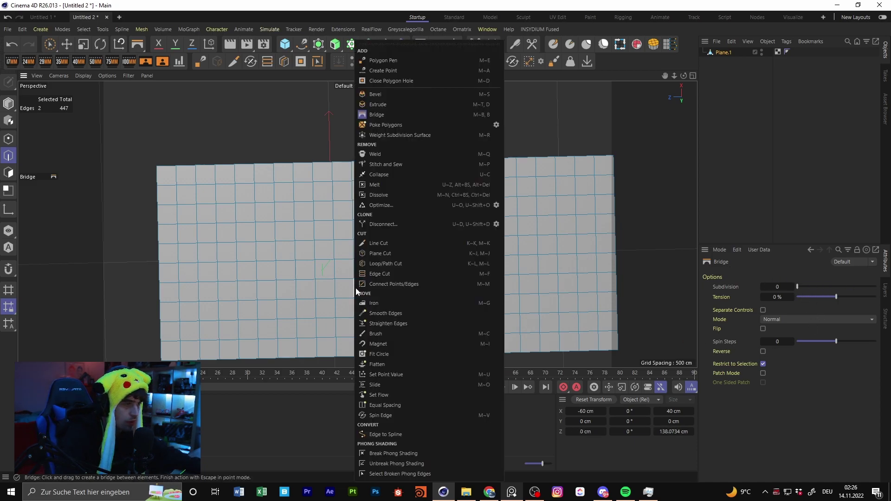
{"action": "key", "text": "Escape"}
{"action": "left_click", "coordinate": [422, 289]}
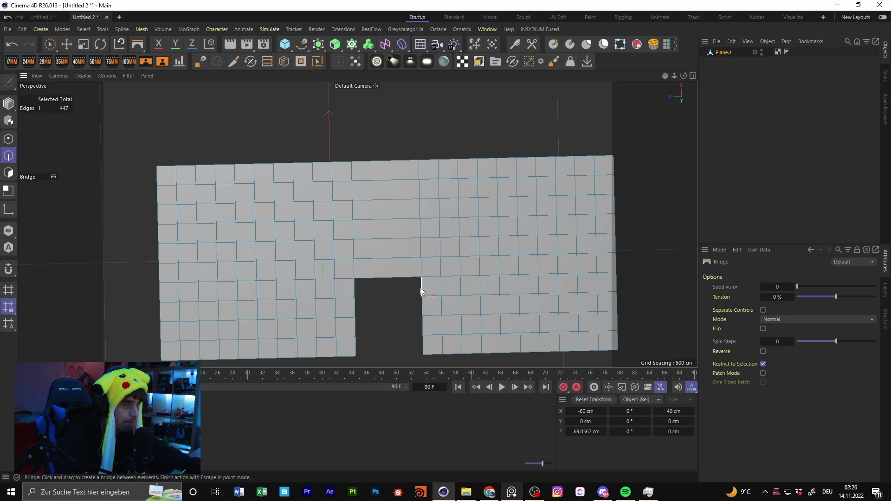
- Bridge the facing edges across the seventh row of the gap, undoing the failed attempt
{"action": "left_click_drag", "start_coordinate": [332, 290], "coordinate": [410, 228], "text": "alt"}
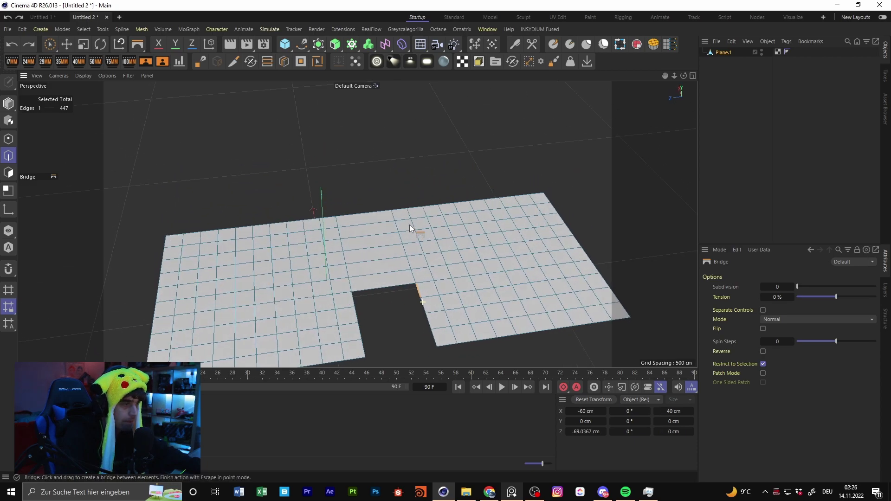
{"action": "scroll", "coordinate": [422, 278], "scroll_direction": "up", "scroll_amount": 5}
{"action": "left_click_drag", "start_coordinate": [275, 300], "coordinate": [356, 282]}
{"action": "left_click_drag", "start_coordinate": [435, 279], "coordinate": [436, 297]}
{"action": "left_click", "coordinate": [283, 285]}
{"action": "left_click_drag", "start_coordinate": [280, 291], "coordinate": [290, 276]}
{"action": "key", "text": "ctrl+z"}
{"action": "left_click_drag", "start_coordinate": [431, 271], "coordinate": [276, 287]}
- Bridge the facing edges of the last three open rows to close the gap
{"action": "middle_click_drag", "start_coordinate": [337, 303], "coordinate": [357, 224], "text": "alt"}
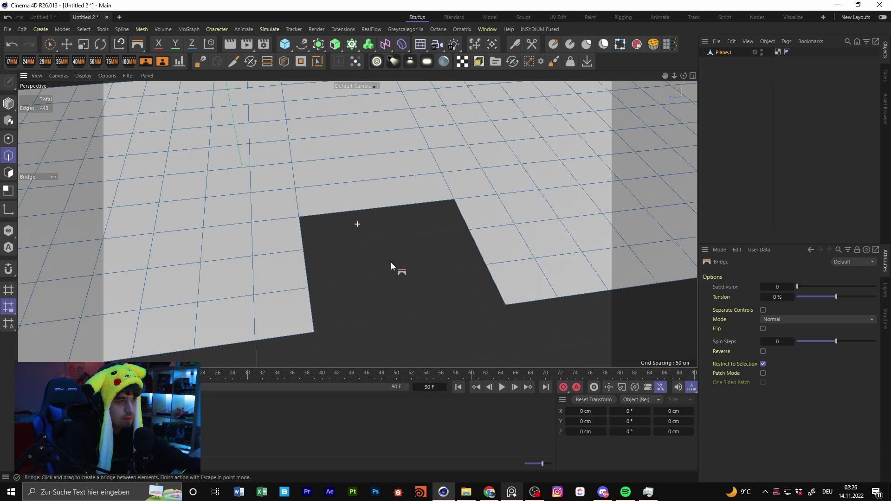
{"action": "left_click_drag", "start_coordinate": [463, 216], "coordinate": [416, 227]}
{"action": "left_click_drag", "start_coordinate": [325, 235], "coordinate": [292, 238]}
{"action": "left_click_drag", "start_coordinate": [470, 255], "coordinate": [301, 273]}
{"action": "left_click_drag", "start_coordinate": [498, 286], "coordinate": [313, 306]}
{"action": "scroll", "coordinate": [446, 242], "scroll_direction": "down", "scroll_amount": 5}
{"action": "mouse_move", "coordinate": [437, 230]}
{"action": "left_mouse_down", "text": "alt"}
{"action": "mouse_move", "coordinate": [399, 246]}
{"action": "mouse_move", "coordinate": [432, 238]}
{"action": "left_mouse_up", "text": "alt"}
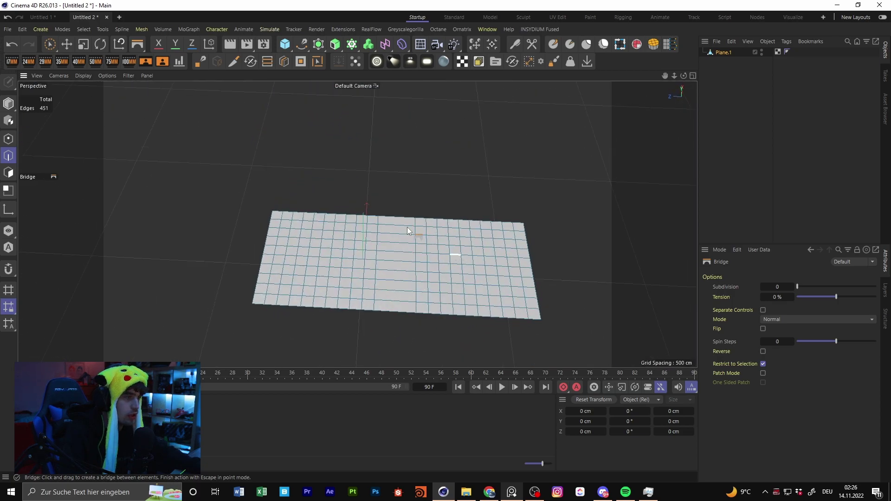
- Try moving a point on the bridged strip's seam in Points mode and undo the move
{"action": "left_click", "coordinate": [68, 44]}
{"action": "left_click", "coordinate": [9, 138]}
{"action": "scroll", "coordinate": [416, 245], "scroll_direction": "up", "scroll_amount": 5}
{"action": "left_click_drag", "start_coordinate": [388, 260], "coordinate": [397, 203], "text": "alt"}
{"action": "left_click", "coordinate": [347, 258]}
{"action": "left_click_drag", "start_coordinate": [399, 247], "coordinate": [410, 232]}
{"action": "left_click_drag", "start_coordinate": [366, 276], "coordinate": [410, 328], "text": "alt"}
{"action": "scroll", "coordinate": [402, 269], "scroll_direction": "up", "scroll_amount": 4}
{"action": "key", "text": "ctrl+z"}
- Select all points, select all polygons in Polygons mode and run Optimize on the mesh
{"action": "key", "text": "ctrl+a"}
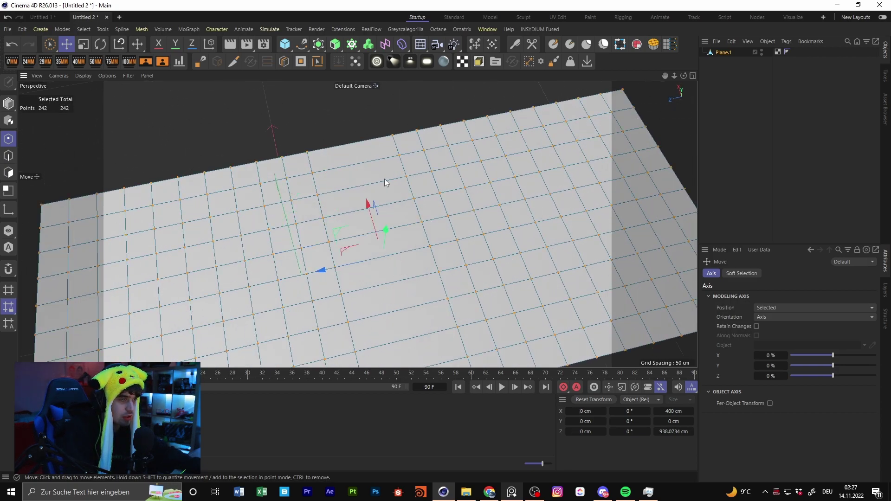
{"action": "left_click", "coordinate": [9, 173]}
{"action": "key", "text": "ctrl+a"}
{"action": "right_click", "coordinate": [389, 216]}
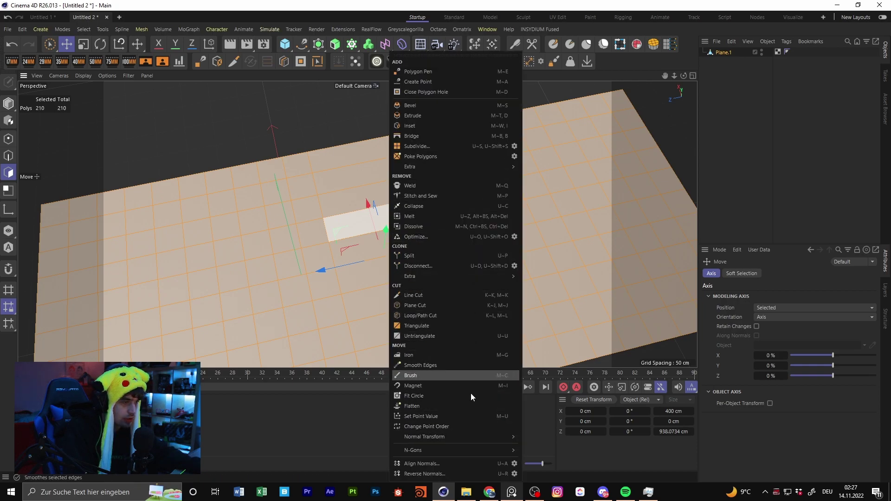
{"action": "left_click", "coordinate": [439, 237]}
- Select one wide polygon in the bridged strip, try moving it and undo the move
{"action": "left_click_drag", "start_coordinate": [436, 239], "coordinate": [380, 240], "text": "alt"}
{"action": "left_click", "coordinate": [390, 287]}
{"action": "mouse_move", "coordinate": [481, 251]}
{"action": "left_mouse_down"}
{"action": "mouse_move", "coordinate": [489, 236]}
{"action": "mouse_move", "coordinate": [468, 250]}
{"action": "left_mouse_up"}
{"action": "key", "text": "ctrl+z"}
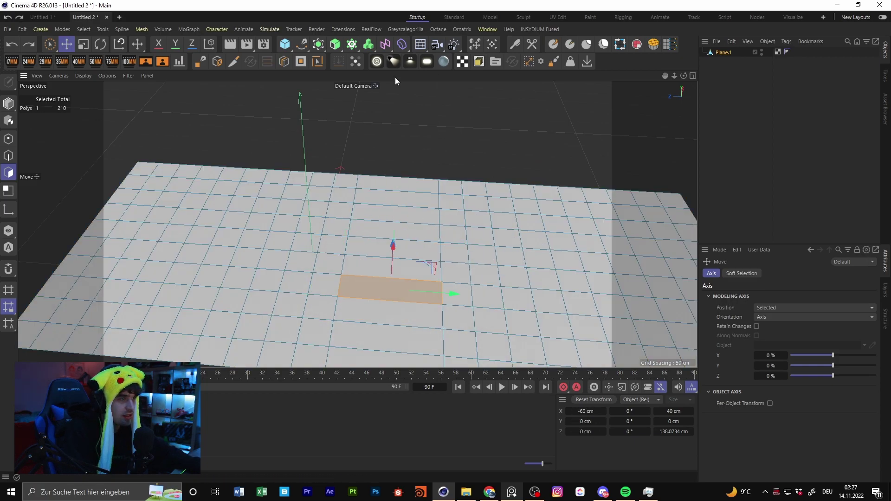
- Add a Subdivision Surface and nest the connected plane under it
{"action": "left_click", "coordinate": [321, 45]}
{"action": "left_click_drag", "start_coordinate": [724, 62], "coordinate": [729, 53]}
{"action": "left_click", "coordinate": [758, 116]}
{"action": "scroll", "coordinate": [420, 259], "scroll_direction": "down", "scroll_amount": 3}
{"action": "left_click_drag", "start_coordinate": [420, 260], "coordinate": [515, 272], "text": "alt"}
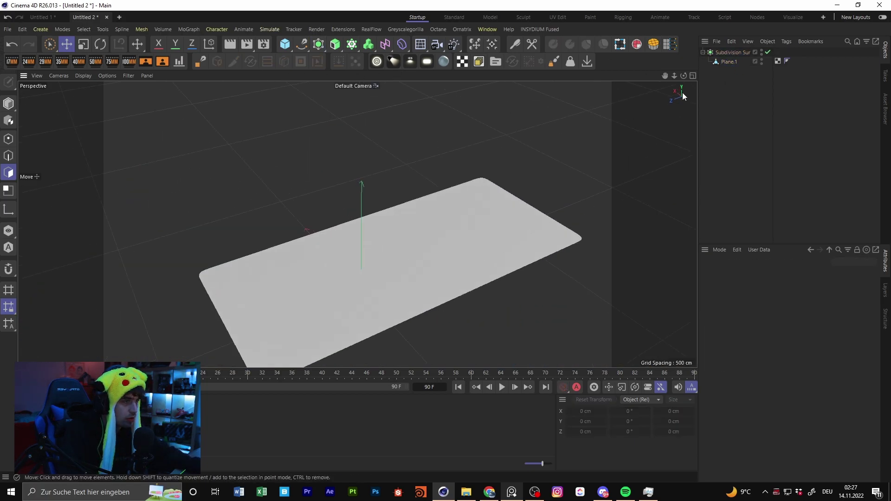
- Take the plane out of the Subdivision Surface, delete the generator and reselect the plane
{"action": "left_click_drag", "start_coordinate": [734, 63], "coordinate": [737, 49]}
{"action": "left_click", "coordinate": [723, 63]}
{"action": "key", "text": "Delete"}
{"action": "left_click", "coordinate": [724, 53]}
{"action": "left_click_drag", "start_coordinate": [492, 240], "coordinate": [458, 259], "text": "alt"}
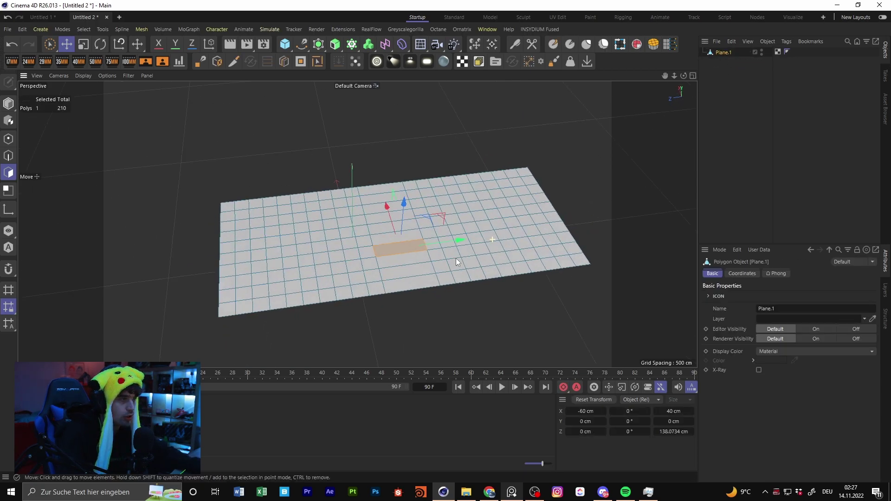
- Add a loop cut lengthwise through the wide bridged strip and activate the Close Polygon Hole tool
{"action": "middle_click_drag", "start_coordinate": [475, 237], "coordinate": [474, 255], "text": "alt"}
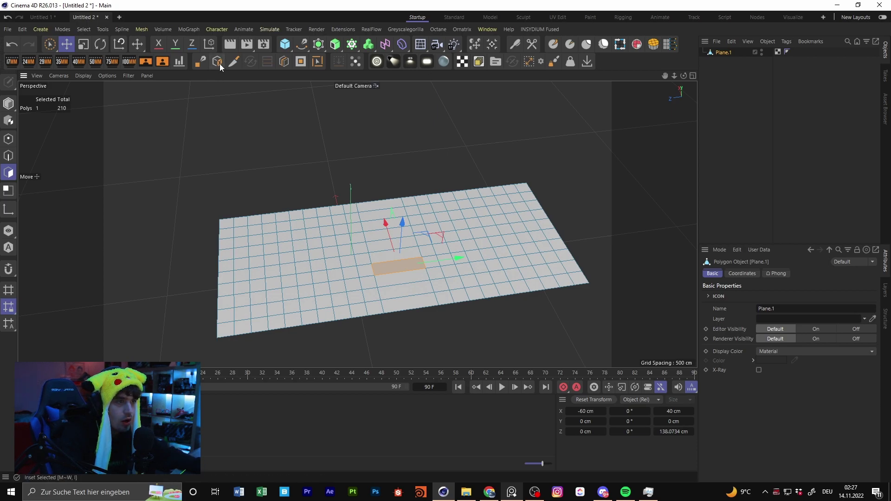
{"action": "left_click", "coordinate": [284, 62]}
{"action": "left_click", "coordinate": [383, 228]}
{"action": "left_click", "coordinate": [301, 62]}
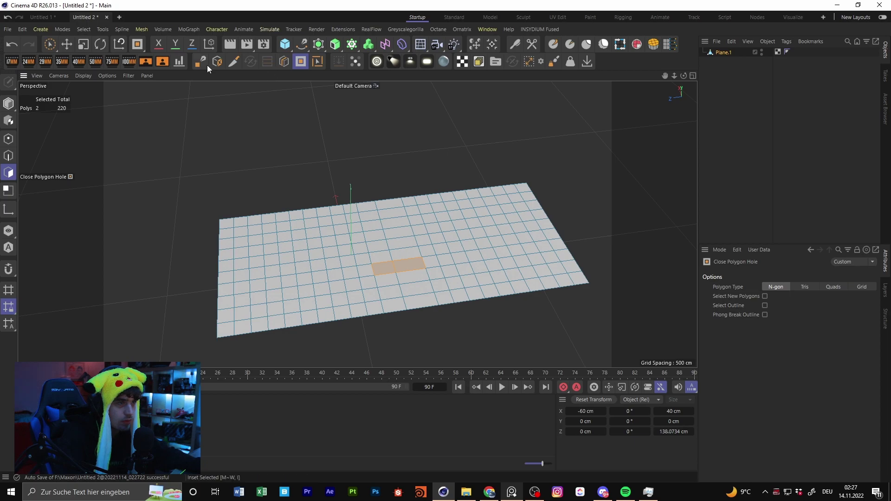
- Melt the two selected polygons into one and undo it
{"action": "right_click", "coordinate": [370, 170]}
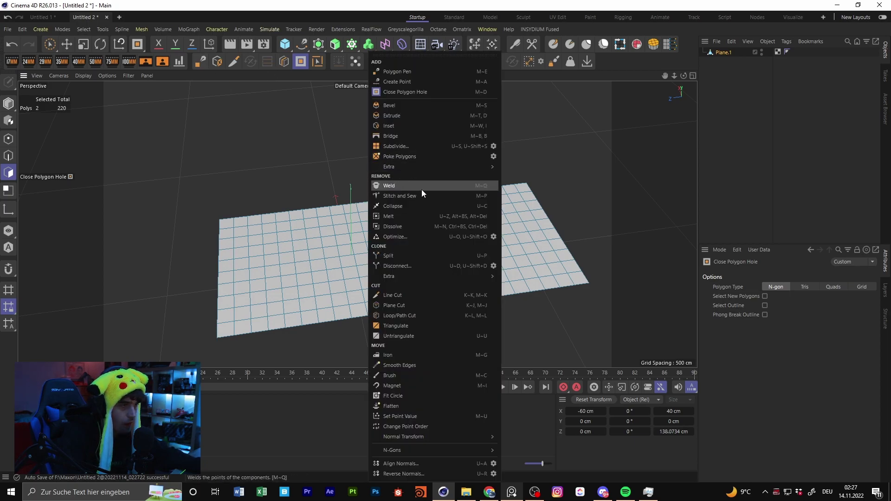
{"action": "left_click", "coordinate": [422, 216]}
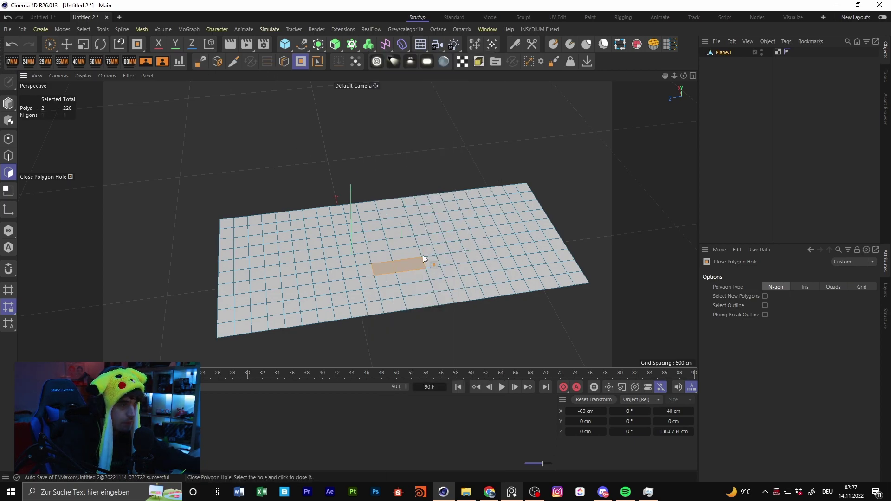
{"action": "key", "text": "ctrl+z"}
- Melt the highlighted pair of neighbouring polygons once more, then undo the melt
{"action": "scroll", "coordinate": [417, 275], "scroll_direction": "up", "scroll_amount": 5}
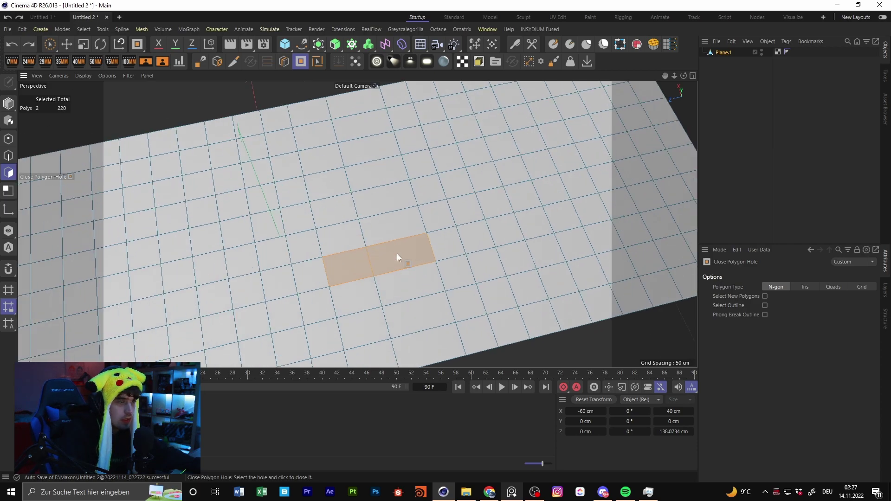
{"action": "right_click", "coordinate": [397, 254]}
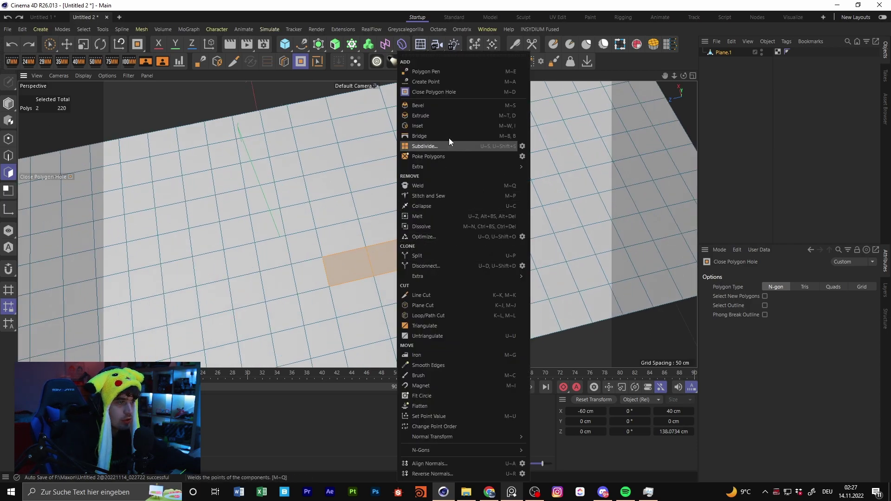
{"action": "left_click", "coordinate": [455, 217]}
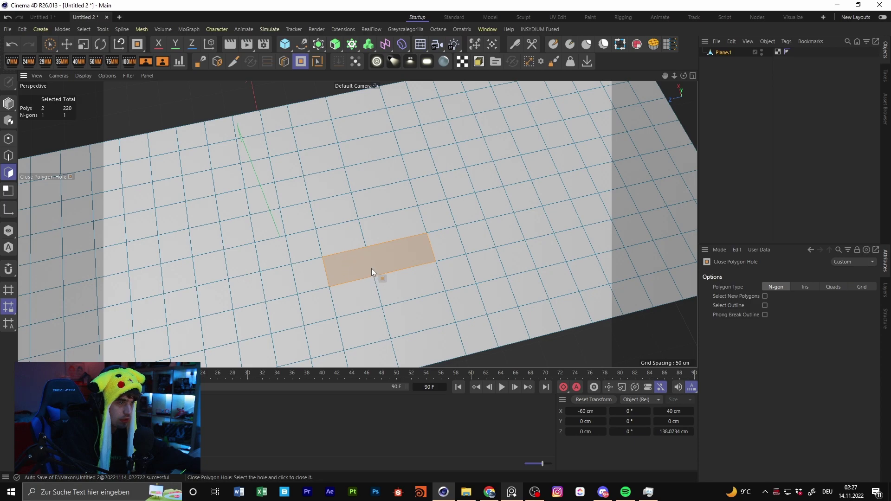
{"action": "key", "text": "ctrl+z"}
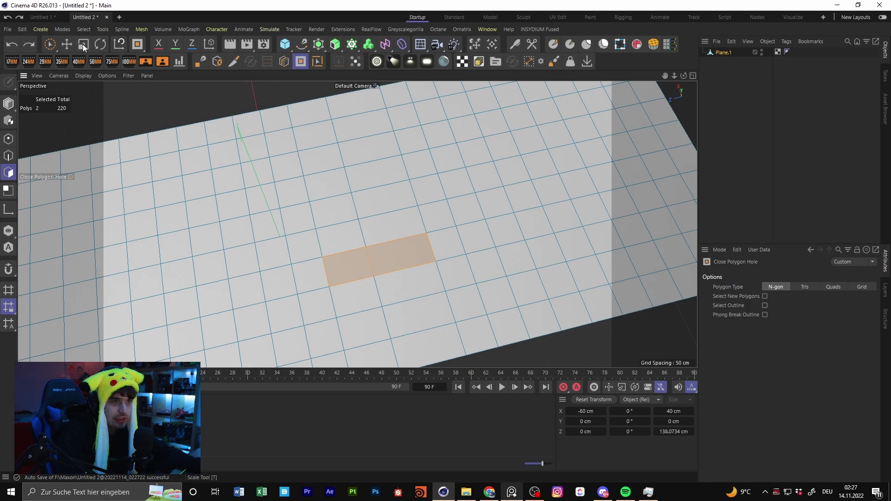
- Select a single polygon in the wide strip with the Move tool, subdivide it and undo the subdivision
{"action": "key", "text": "e"}
{"action": "left_click", "coordinate": [416, 258]}
{"action": "right_click", "coordinate": [430, 251]}
{"action": "left_click", "coordinate": [505, 210]}
{"action": "right_click", "coordinate": [389, 213]}
{"action": "left_click_drag", "start_coordinate": [163, 142], "coordinate": [463, 182], "text": "alt"}
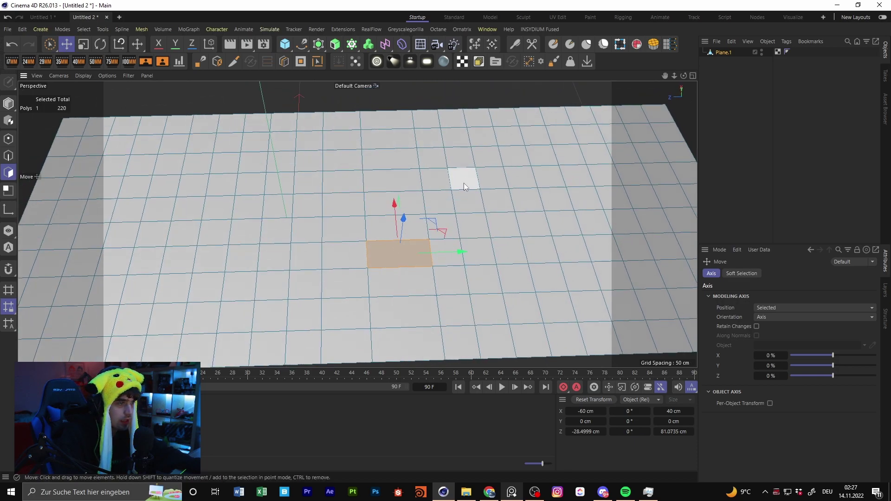
{"action": "right_click", "coordinate": [464, 183]}
{"action": "mouse_move", "coordinate": [505, 166]}
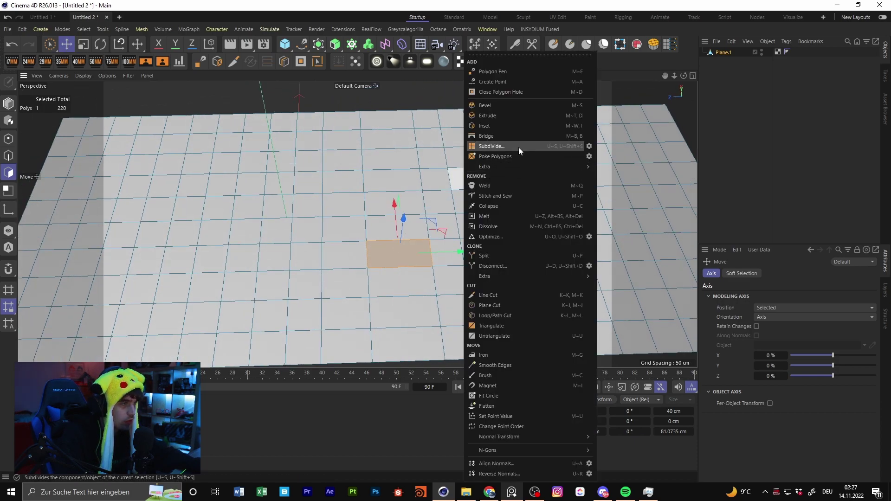
{"action": "left_click", "coordinate": [519, 147]}
{"action": "scroll", "coordinate": [414, 276], "scroll_direction": "up", "scroll_amount": 4}
{"action": "key", "text": "ctrl+z"}
- Select all polygons of the plane and subdivide them
{"action": "key", "text": "ctrl+a"}
{"action": "right_click", "coordinate": [536, 185]}
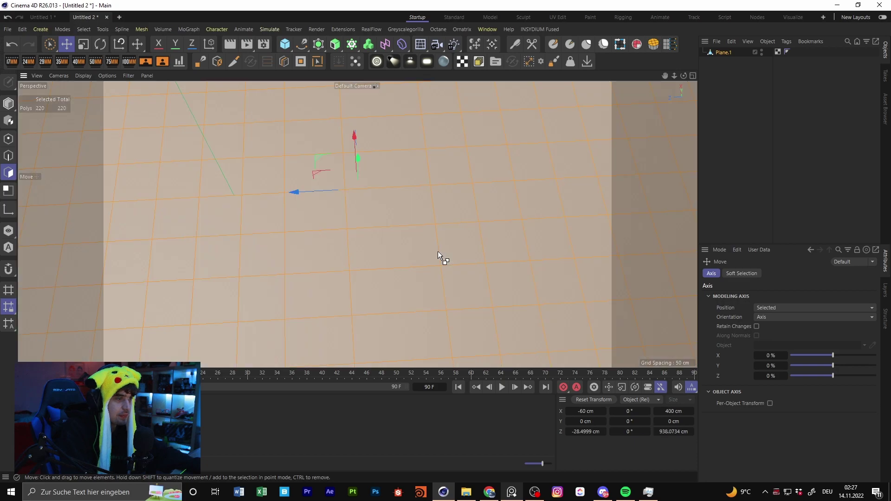
{"action": "key", "text": "Escape"}
{"action": "scroll", "coordinate": [483, 221], "scroll_direction": "down", "scroll_amount": 5}
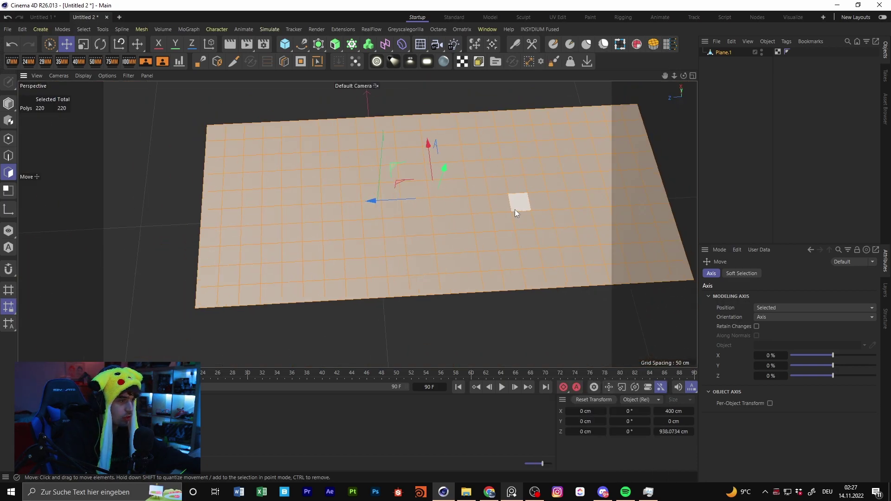
{"action": "right_click", "coordinate": [515, 199]}
{"action": "key", "text": "Escape"}
{"action": "scroll", "coordinate": [491, 229], "scroll_direction": "up", "scroll_amount": 2}
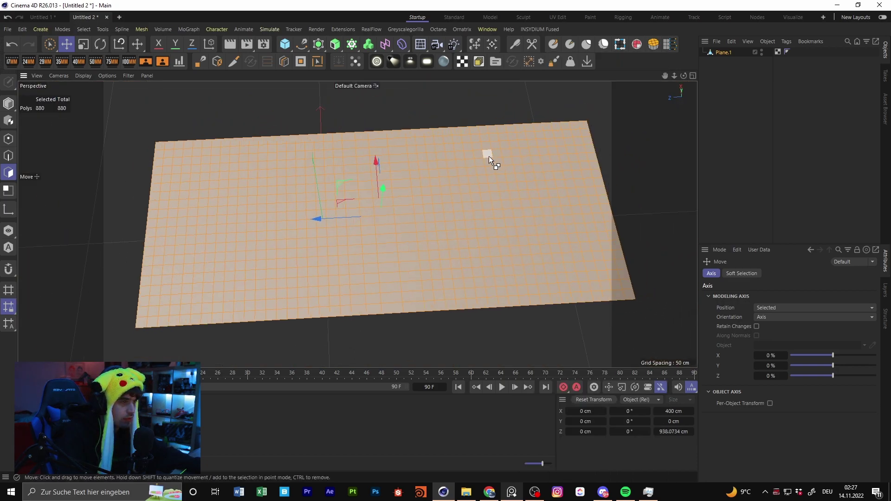
- Apply Poke Polygons to all polygons of the plane and undo it
{"action": "right_click", "coordinate": [438, 216]}
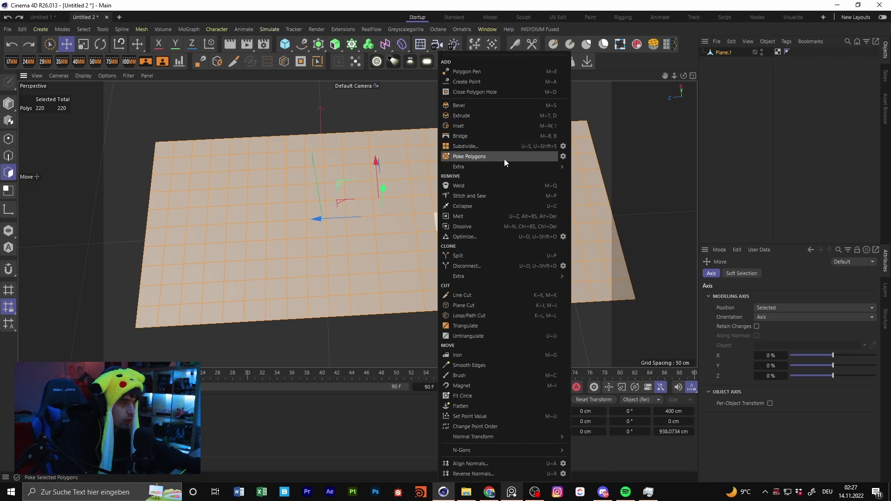
{"action": "left_click", "coordinate": [504, 159]}
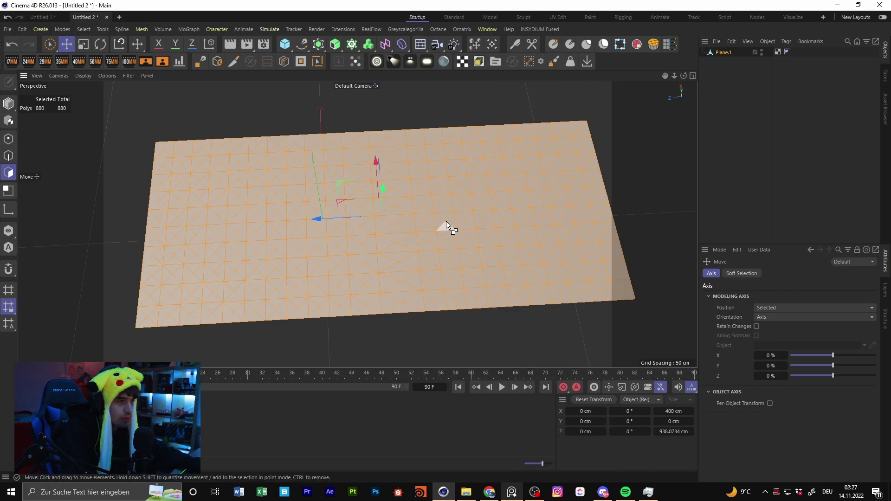
{"action": "key", "text": "ctrl+z"}
- Weld all selected polygons of the plane into its center point and undo the weld
{"action": "right_click", "coordinate": [492, 209]}
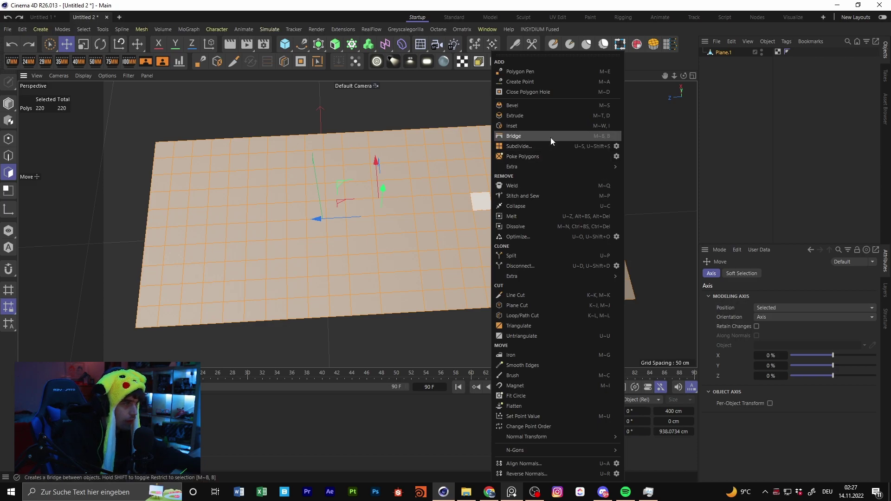
{"action": "mouse_move", "coordinate": [550, 166]}
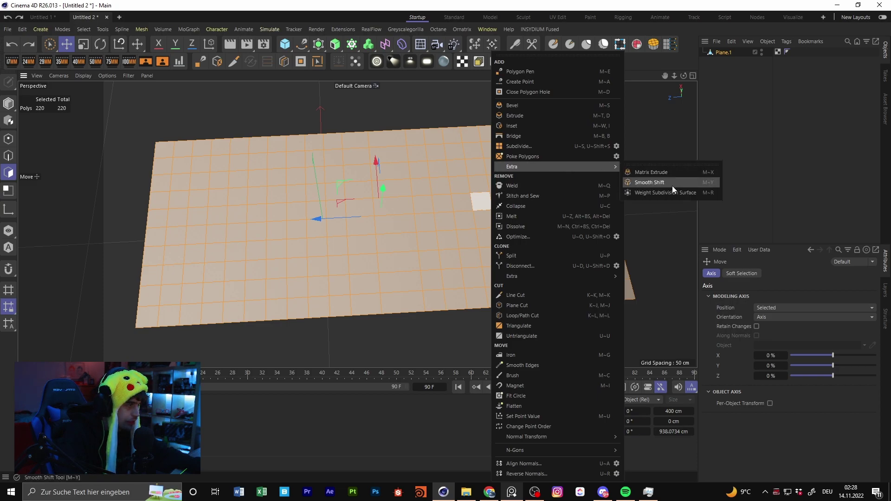
{"action": "left_click", "coordinate": [539, 186]}
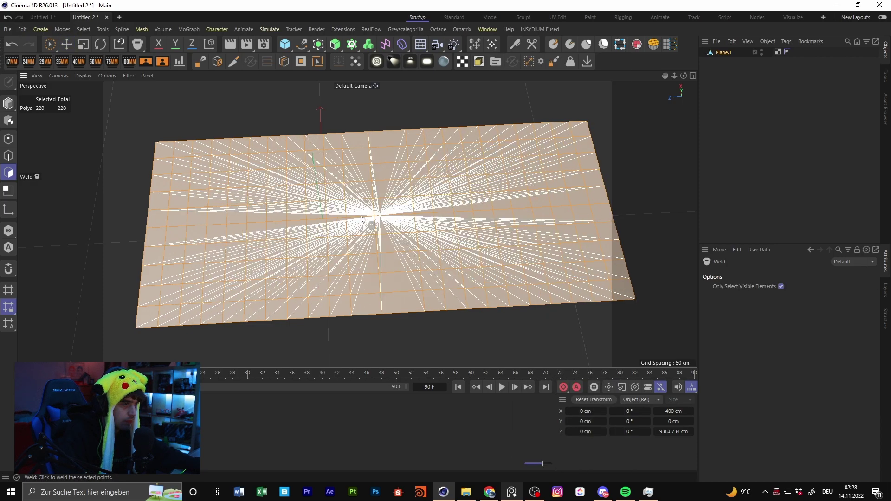
{"action": "left_click", "coordinate": [393, 216]}
{"action": "key", "text": "ctrl+z"}
- Try Stitch and Sew twice across the fully selected plane, undoing each attempt
{"action": "right_click", "coordinate": [428, 214]}
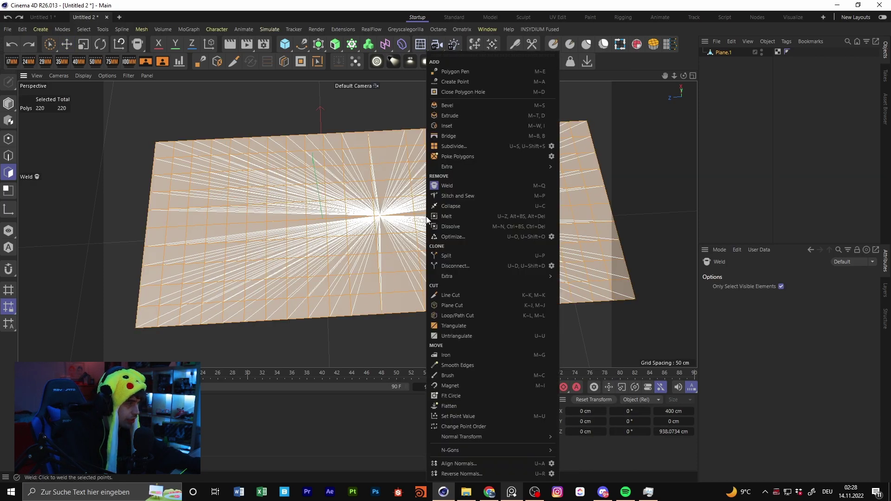
{"action": "left_click", "coordinate": [464, 197]}
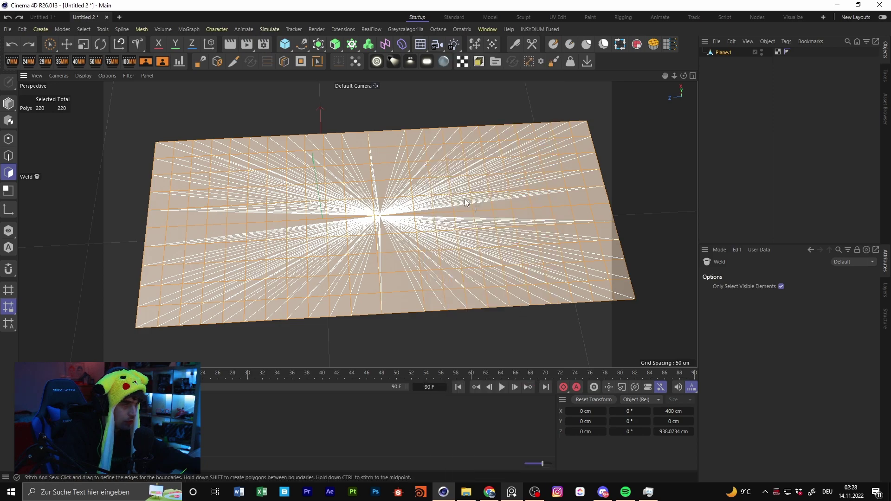
{"action": "mouse_move", "coordinate": [398, 217]}
{"action": "left_mouse_down"}
{"action": "mouse_move", "coordinate": [439, 222]}
{"action": "mouse_move", "coordinate": [402, 286]}
{"action": "left_mouse_up"}
{"action": "key", "text": "ctrl+z"}
{"action": "key", "text": "ctrl+z"}
{"action": "left_click_drag", "start_coordinate": [388, 152], "coordinate": [404, 297]}
{"action": "key", "text": "ctrl+z"}
- Collapse all selected polygons of the plane and undo the collapse
{"action": "right_click", "coordinate": [402, 268]}
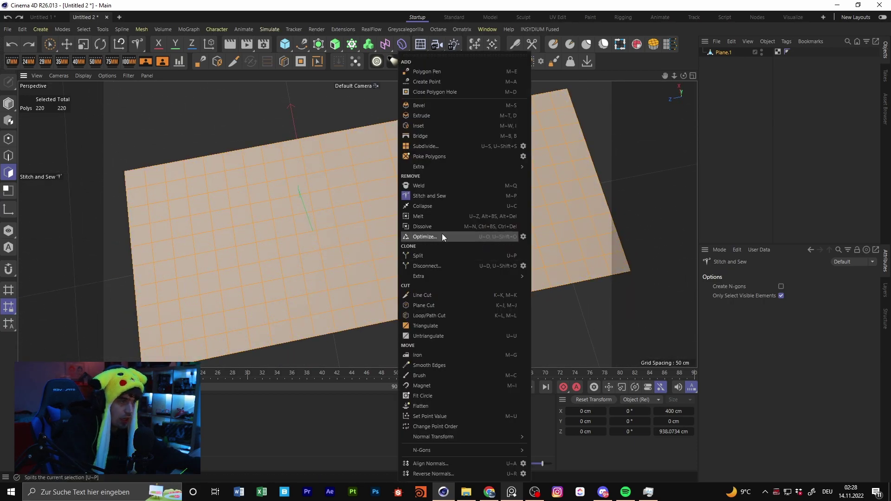
{"action": "left_click", "coordinate": [458, 210]}
{"action": "key", "text": "ctrl+z"}
- Melt all polygons of the plane twice, undoing the melt each time
{"action": "right_click", "coordinate": [415, 239]}
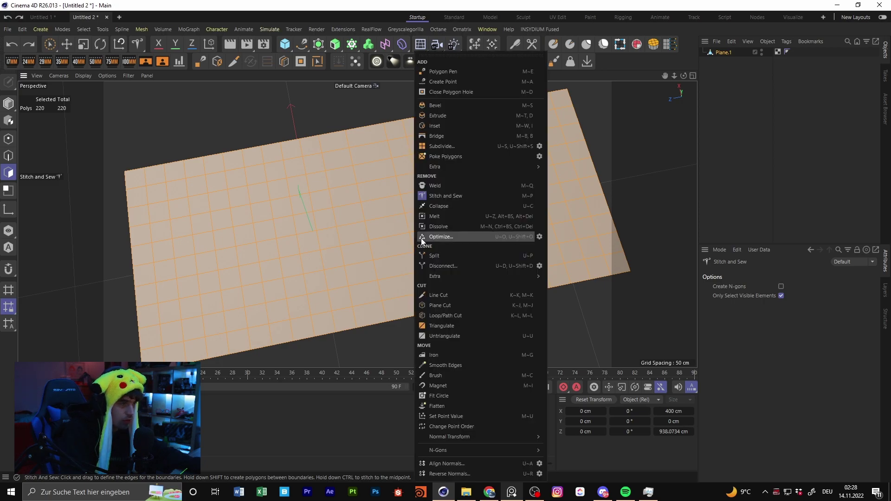
{"action": "left_click", "coordinate": [459, 217]}
{"action": "key", "text": "ctrl+z"}
{"action": "right_click", "coordinate": [438, 232]}
{"action": "left_click", "coordinate": [476, 216]}
{"action": "key", "text": "ctrl+z"}
- Dissolve all polygons of the plane twice, undoing the dissolve each time
{"action": "right_click", "coordinate": [470, 230]}
{"action": "left_click", "coordinate": [510, 225]}
{"action": "key", "text": "ctrl+z"}
{"action": "right_click", "coordinate": [451, 220]}
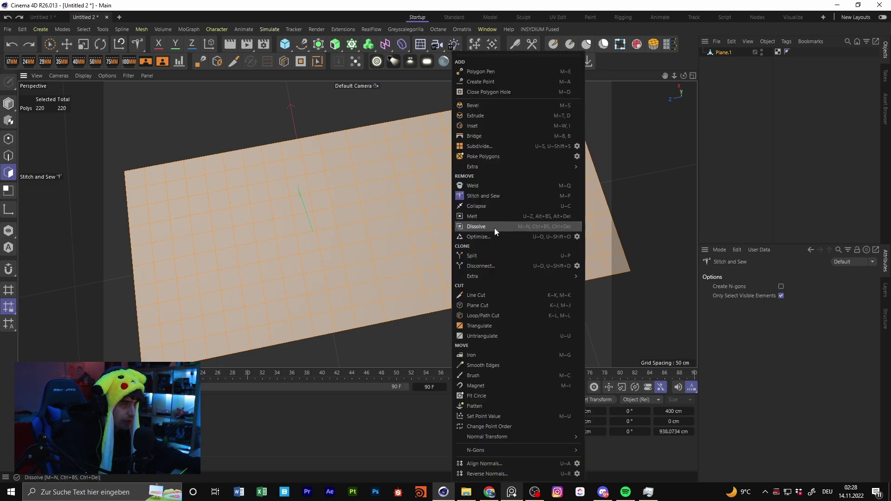
{"action": "left_click", "coordinate": [494, 227]}
{"action": "key", "text": "ctrl+z"}
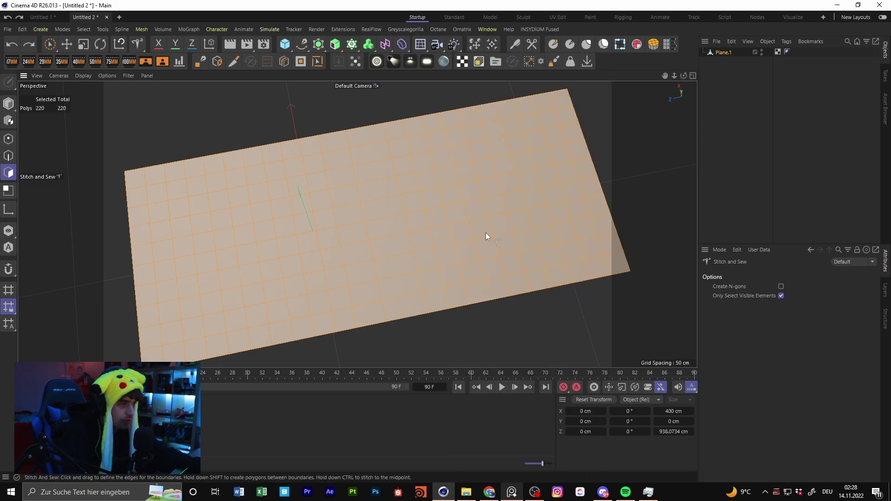
- Activate the Move tool and select three adjacent polygons in the plane's wide middle strip
{"action": "right_click", "coordinate": [483, 232]}
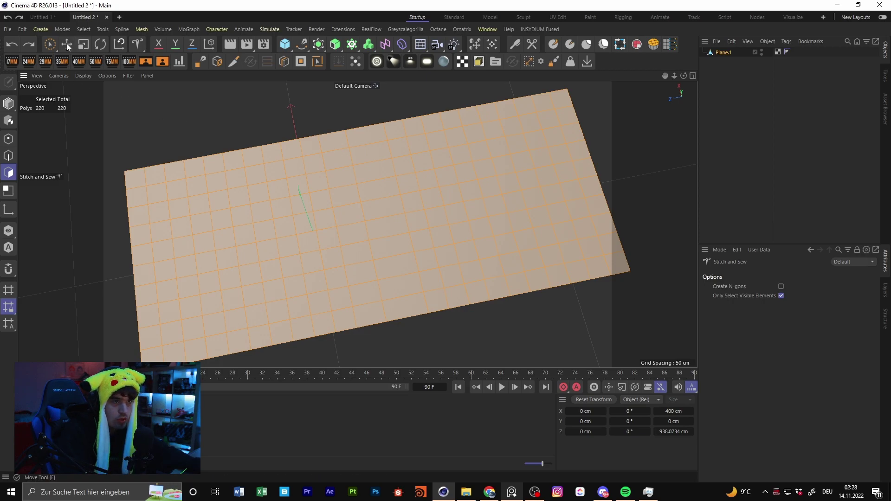
{"action": "left_click", "coordinate": [68, 44]}
{"action": "left_click", "coordinate": [394, 179]}
{"action": "left_click_drag", "start_coordinate": [447, 184], "coordinate": [406, 168], "text": "alt"}
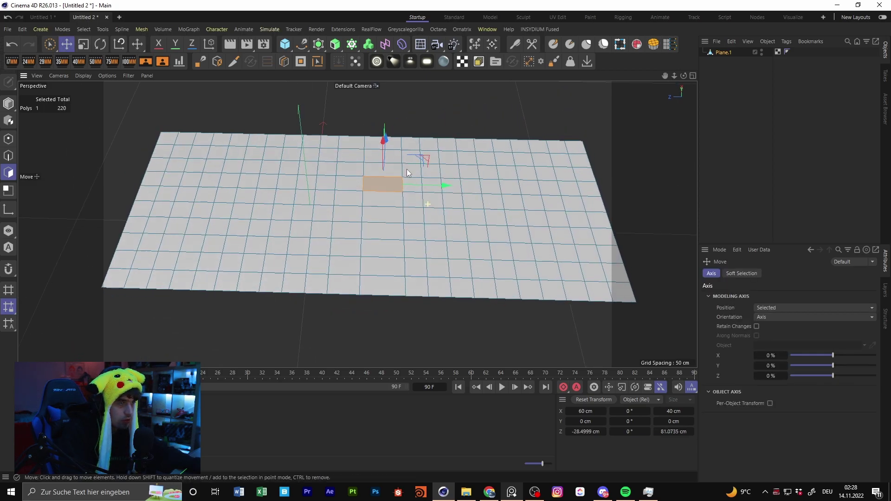
{"action": "left_click", "coordinate": [400, 202], "text": "shift"}
{"action": "left_click", "coordinate": [396, 221], "text": "shift"}
- Split the three selected polygons into a separate object and raise it above the large plane to about Y 224 cm
{"action": "right_click", "coordinate": [466, 199]}
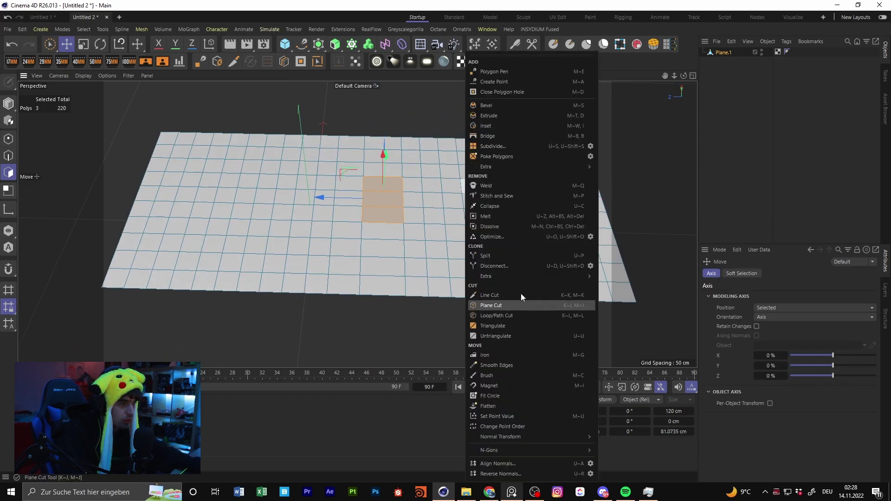
{"action": "left_click", "coordinate": [504, 257]}
{"action": "left_click", "coordinate": [722, 52]}
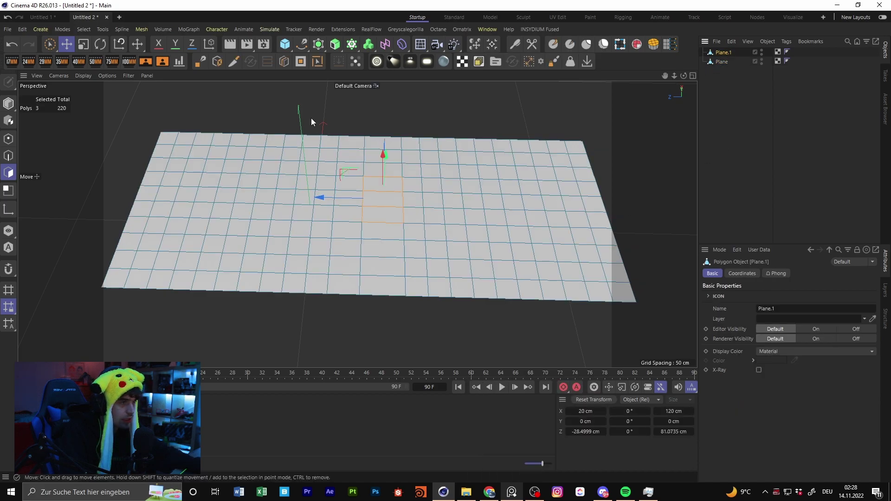
{"action": "key", "text": "Return"}
{"action": "left_click", "coordinate": [722, 62]}
{"action": "left_click_drag", "start_coordinate": [366, 165], "coordinate": [367, 117]}
{"action": "left_click_drag", "start_coordinate": [419, 186], "coordinate": [389, 158], "text": "alt"}
{"action": "middle_click_drag", "start_coordinate": [388, 158], "coordinate": [370, 182], "text": "alt"}
{"action": "left_click_drag", "start_coordinate": [373, 213], "coordinate": [478, 156], "text": "alt"}
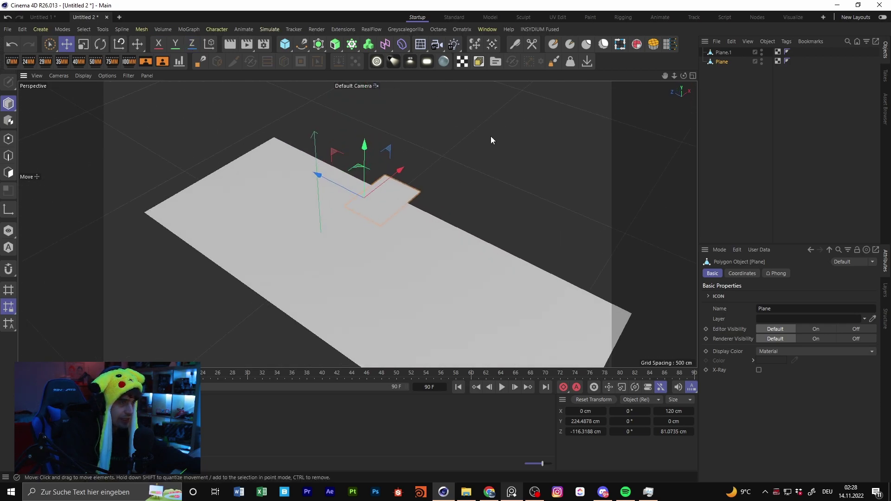
- Find Axis Center in the Command Manager with the filter "axis ce" and center the split-off object's axis on all its points
{"action": "left_click", "coordinate": [487, 29]}
{"action": "mouse_move", "coordinate": [515, 48]}
{"action": "left_click", "coordinate": [630, 55]}
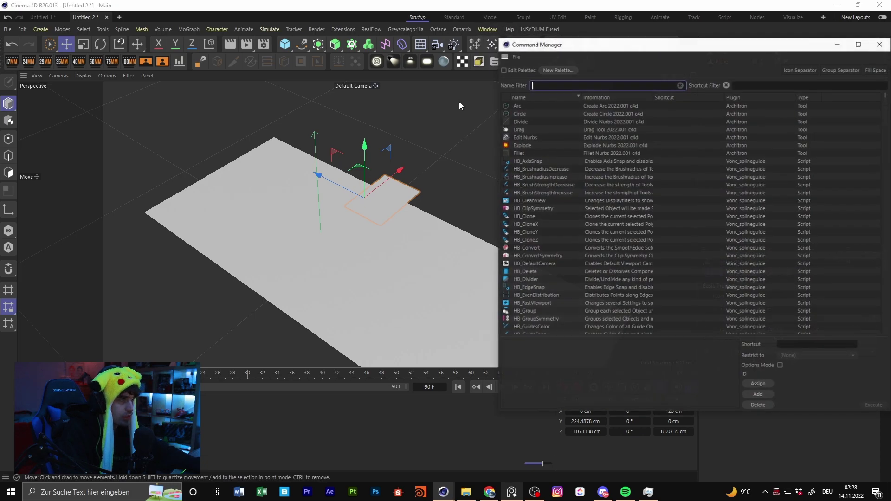
{"action": "type", "text": "axis"}
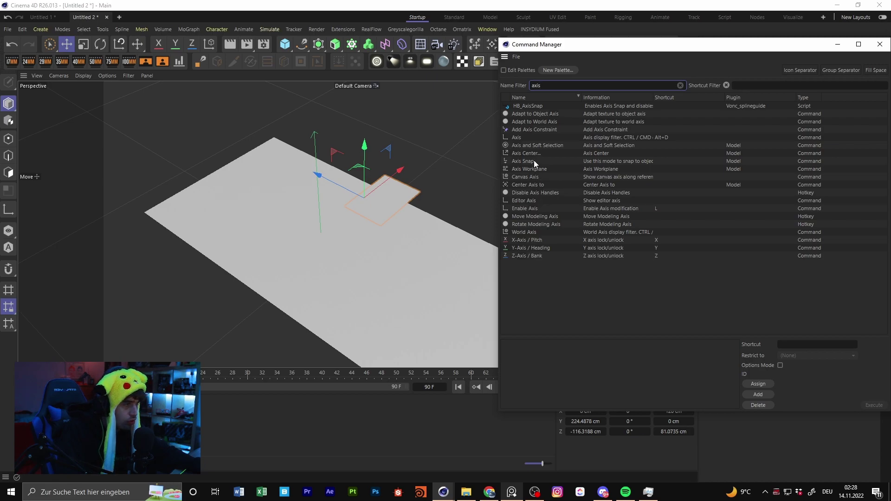
{"action": "type", "text": "ce"}
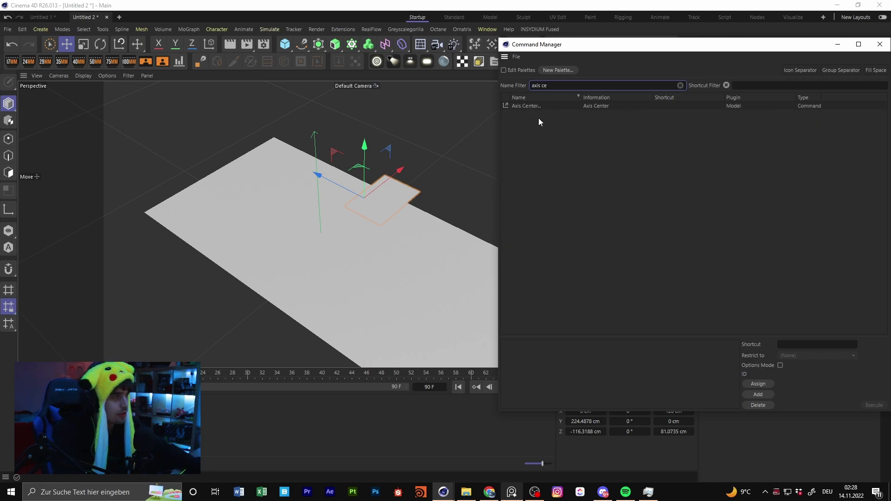
{"action": "double_click", "coordinate": [520, 104]}
{"action": "left_click", "coordinate": [507, 169]}
{"action": "left_click", "coordinate": [536, 170]}
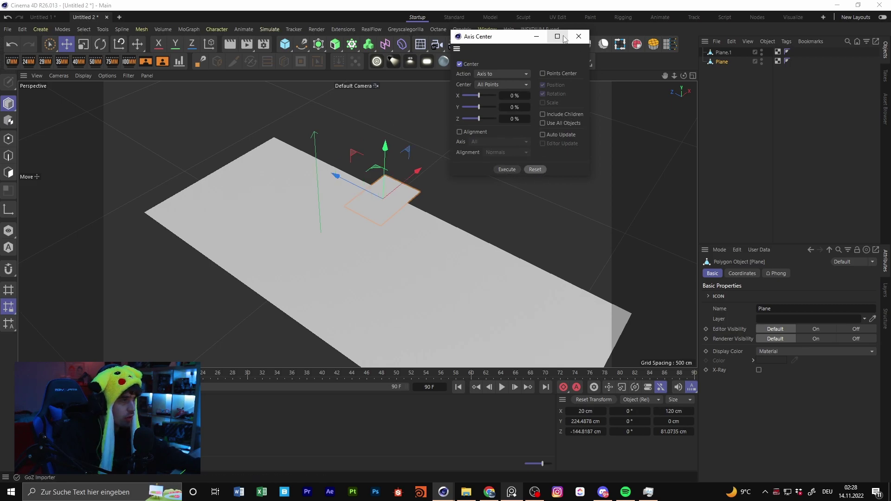
{"action": "left_click", "coordinate": [579, 36]}
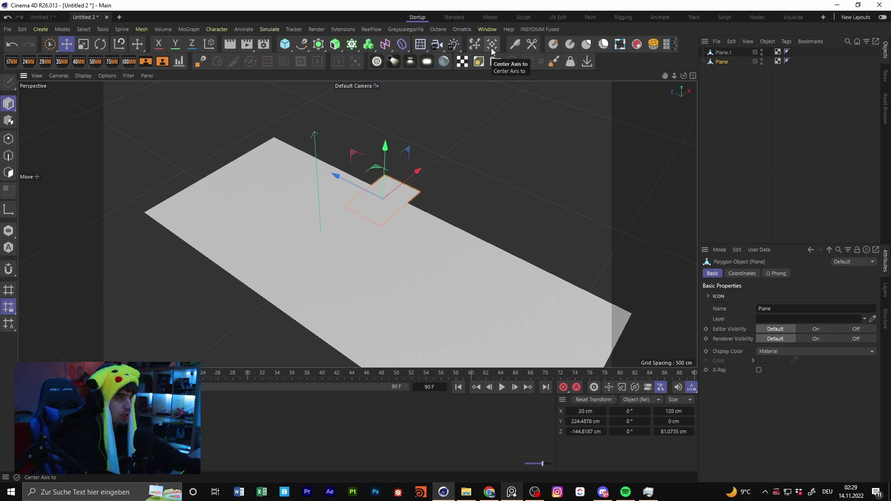
- Delete the split-off object and select the large plane in polygon mode
{"action": "left_click", "coordinate": [758, 102]}
{"action": "left_click", "coordinate": [716, 62]}
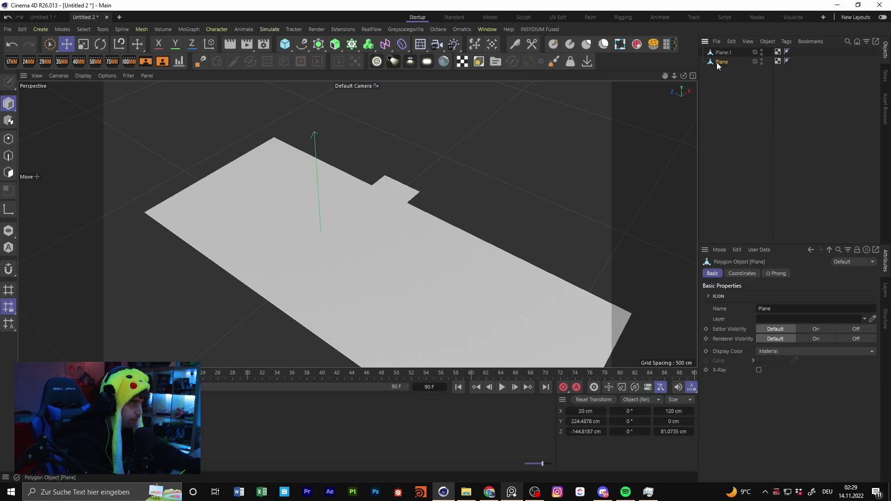
{"action": "key", "text": "Delete"}
{"action": "left_click", "coordinate": [278, 270]}
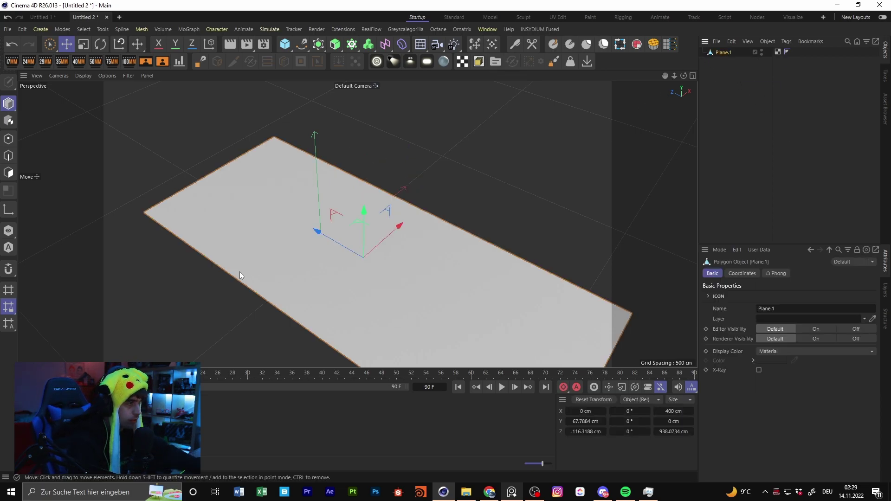
{"action": "left_click", "coordinate": [9, 172]}
- Disconnect the three selected polygons, move them up off the plane and undo it
{"action": "right_click", "coordinate": [419, 250]}
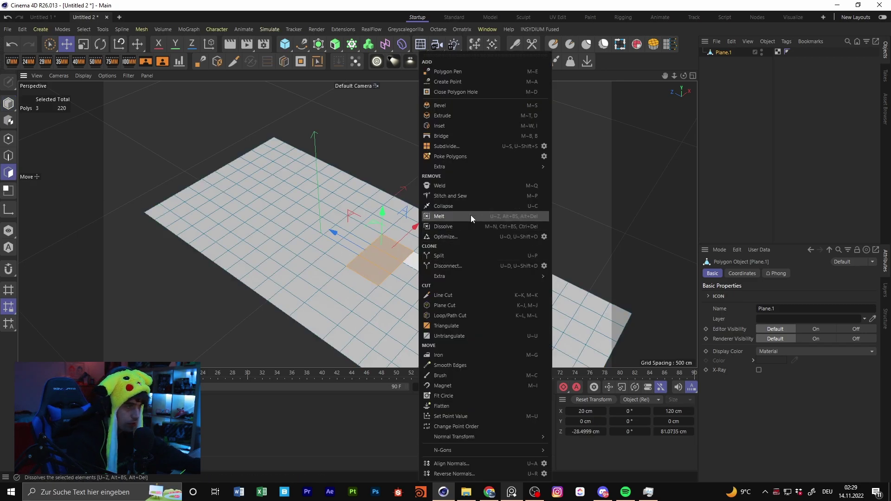
{"action": "left_click", "coordinate": [469, 266]}
{"action": "left_click_drag", "start_coordinate": [383, 228], "coordinate": [371, 135]}
{"action": "left_click", "coordinate": [13, 45]}
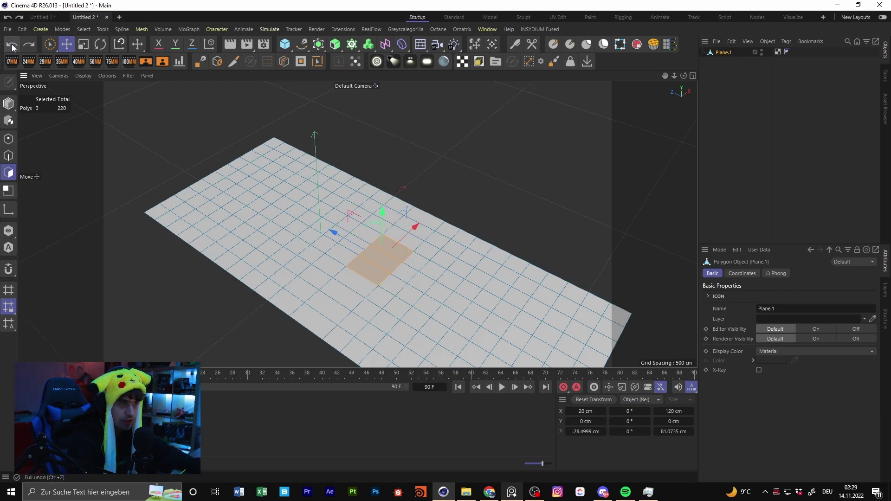
- Cut across the plane's width through the three selected polygons with Plane Cut, undoing the slanted first cut
{"action": "right_click", "coordinate": [388, 252]}
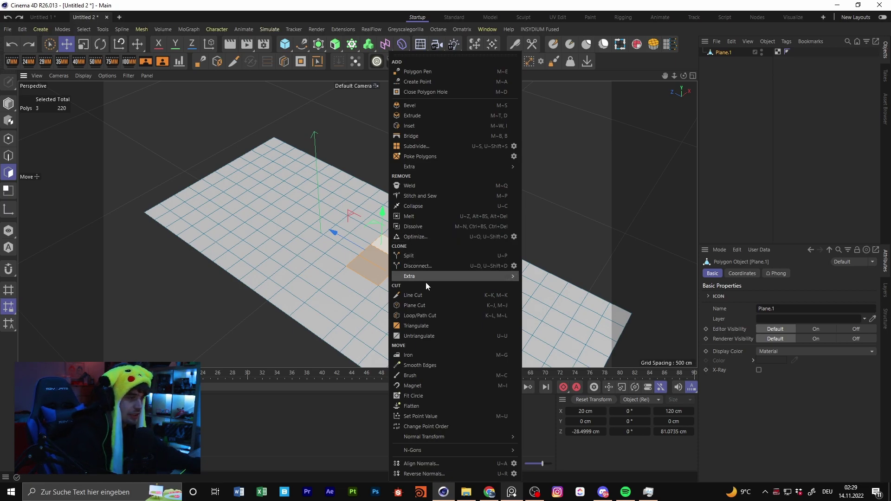
{"action": "mouse_move", "coordinate": [424, 279]}
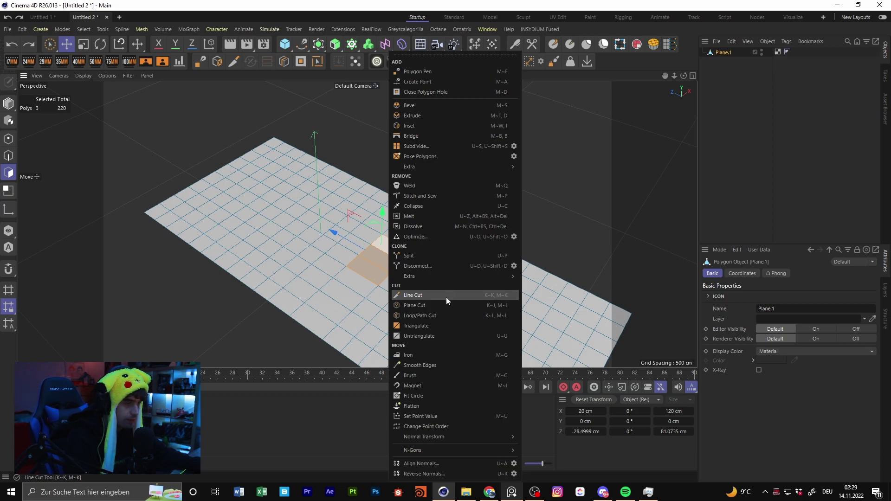
{"action": "left_click_drag", "start_coordinate": [467, 248], "coordinate": [410, 277]}
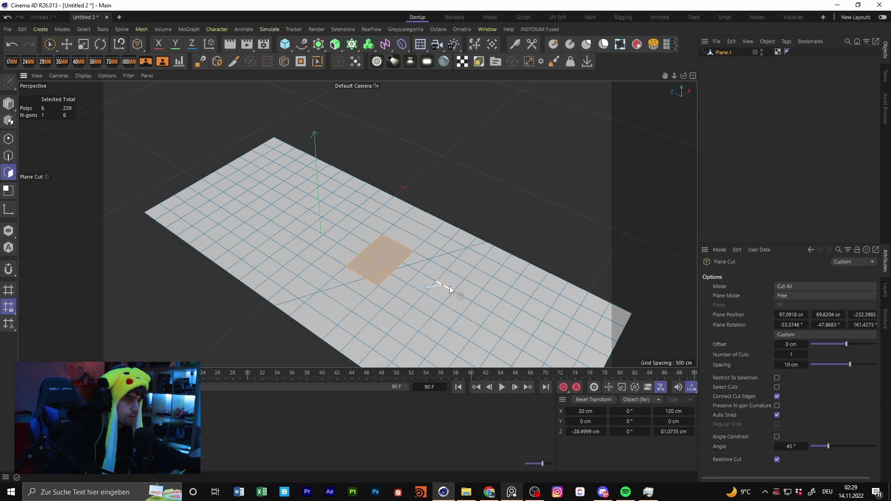
{"action": "key", "text": "ctrl+z"}
{"action": "key", "text": "ctrl+z"}
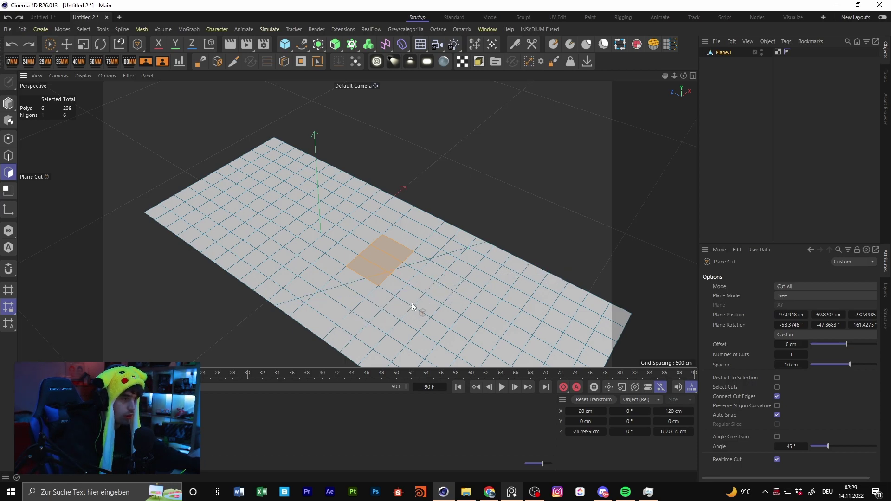
{"action": "left_click_drag", "start_coordinate": [430, 214], "coordinate": [311, 329]}
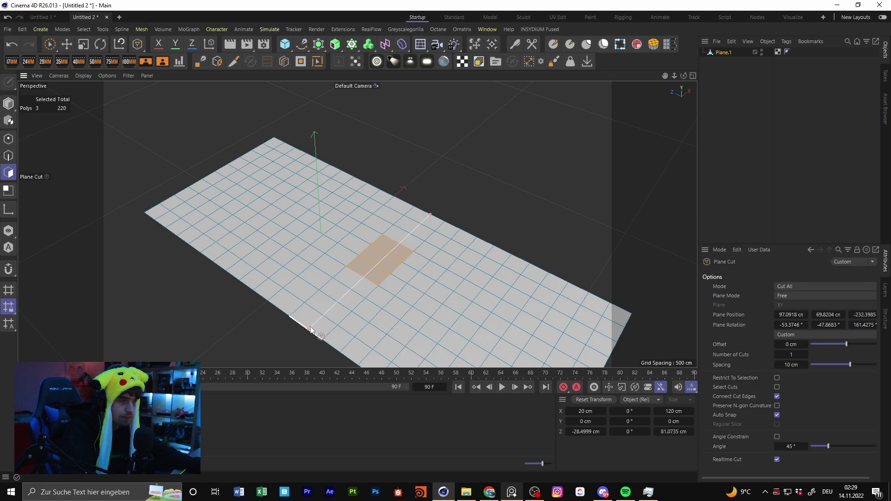
- Triangulate the six selected polygons and undo it
{"action": "right_click", "coordinate": [377, 273]}
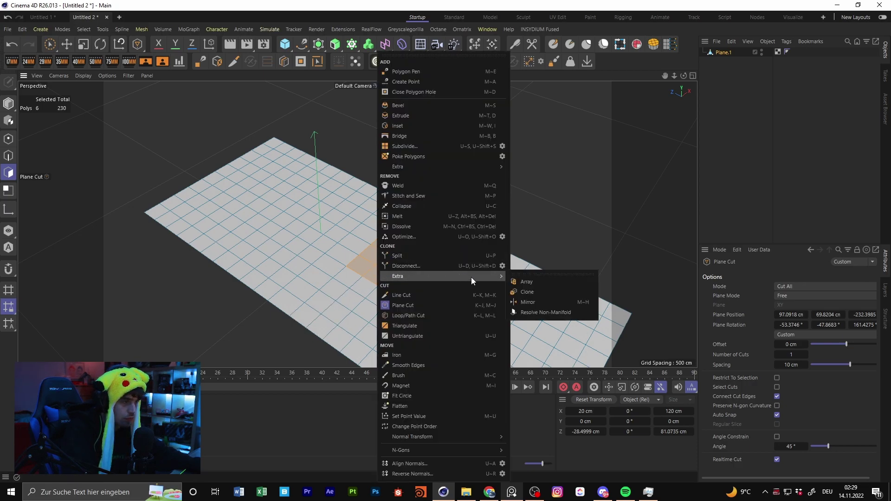
{"action": "left_click", "coordinate": [439, 326]}
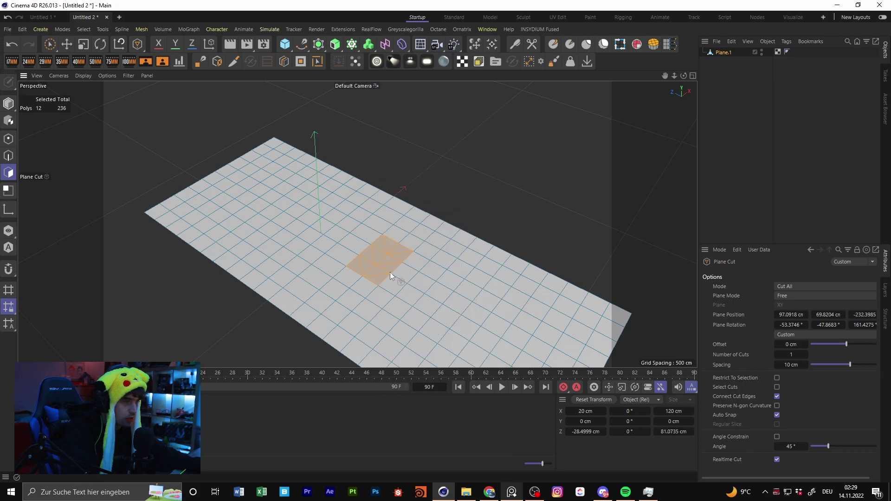
{"action": "scroll", "coordinate": [405, 245], "scroll_direction": "up", "scroll_amount": 3}
{"action": "key", "text": "ctrl+z"}
- Run Untriangulate on the six selected polygons and try the Iron tool on them
{"action": "right_click", "coordinate": [404, 247]}
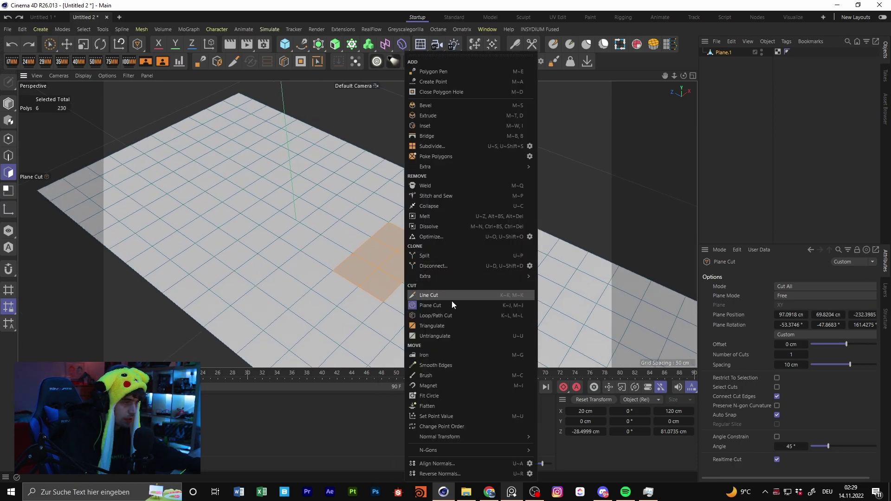
{"action": "left_click", "coordinate": [455, 334]}
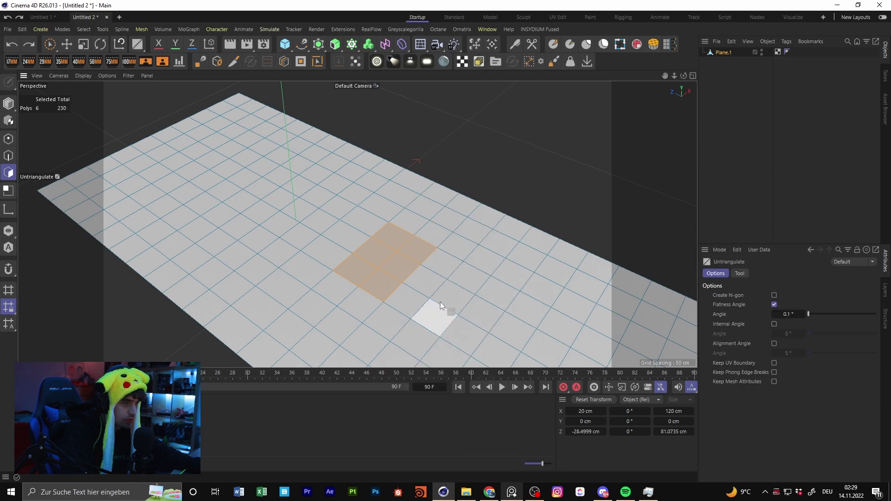
{"action": "right_click", "coordinate": [410, 255]}
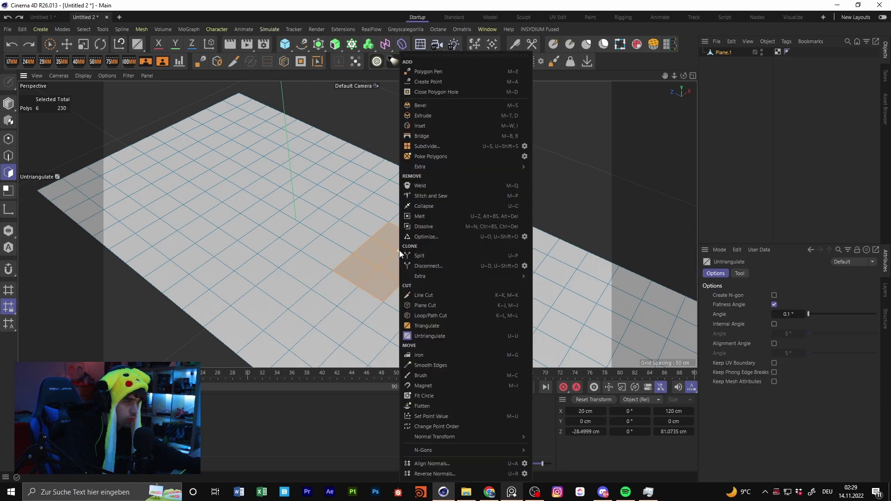
{"action": "left_click", "coordinate": [453, 354]}
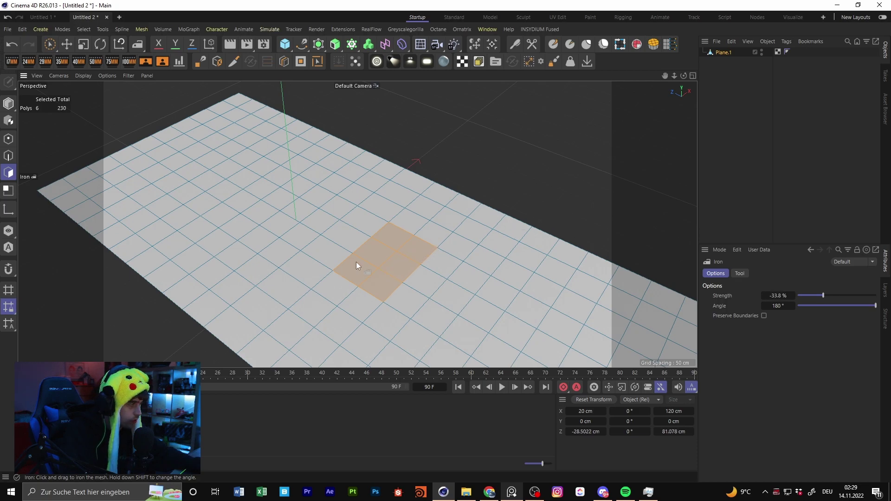
- Try Smooth Edges on the selected polygons of the plane and undo the changes
{"action": "right_click", "coordinate": [393, 261]}
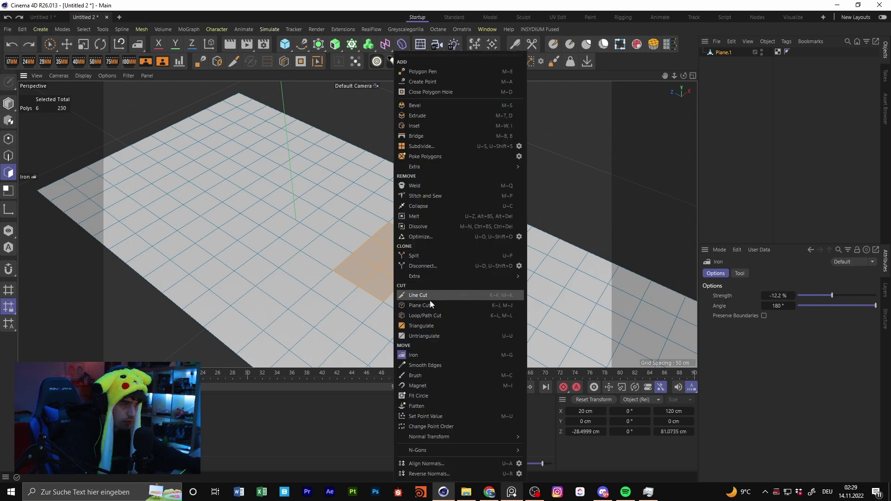
{"action": "left_click", "coordinate": [430, 364]}
{"action": "left_click_drag", "start_coordinate": [430, 364], "coordinate": [455, 365]}
{"action": "mouse_move", "coordinate": [411, 227]}
{"action": "left_mouse_down"}
{"action": "mouse_move", "coordinate": [384, 227]}
{"action": "mouse_move", "coordinate": [421, 227]}
{"action": "left_mouse_up"}
{"action": "key", "text": "ctrl+z"}
{"action": "left_click_drag", "start_coordinate": [365, 242], "coordinate": [395, 279], "text": "alt"}
{"action": "left_click_drag", "start_coordinate": [365, 242], "coordinate": [404, 242]}
{"action": "mouse_move", "coordinate": [442, 266]}
{"action": "left_mouse_down"}
{"action": "mouse_move", "coordinate": [396, 266]}
{"action": "mouse_move", "coordinate": [453, 238]}
{"action": "mouse_move", "coordinate": [377, 284]}
{"action": "mouse_move", "coordinate": [333, 289]}
{"action": "mouse_move", "coordinate": [423, 202]}
{"action": "mouse_move", "coordinate": [426, 278]}
{"action": "left_mouse_up"}
{"action": "key", "text": "ctrl+z"}
- Try the sculpting Brush on the selected polygons and undo its effect
{"action": "right_click", "coordinate": [408, 258]}
{"action": "left_click", "coordinate": [461, 378]}
{"action": "key", "text": "ctrl+z"}
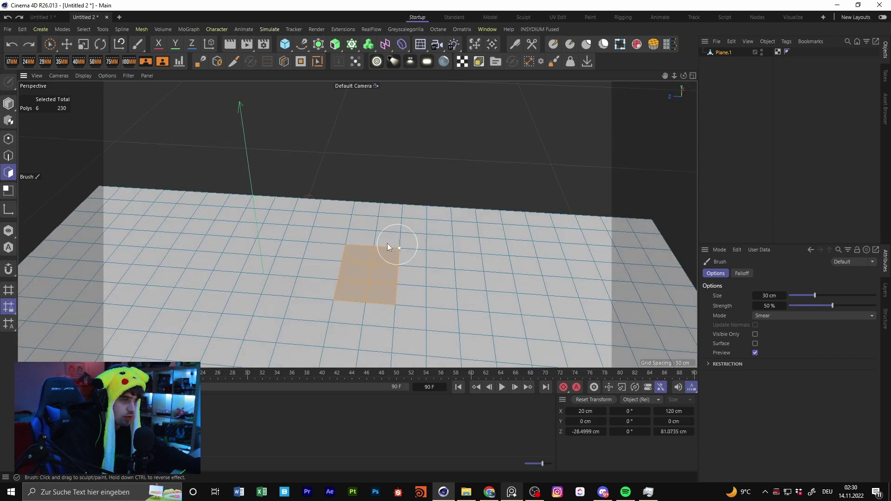
{"action": "key", "text": "ctrl+z"}
- Pull the selected polygons upward with the Magnet tool and undo the deformation
{"action": "right_click", "coordinate": [397, 263]}
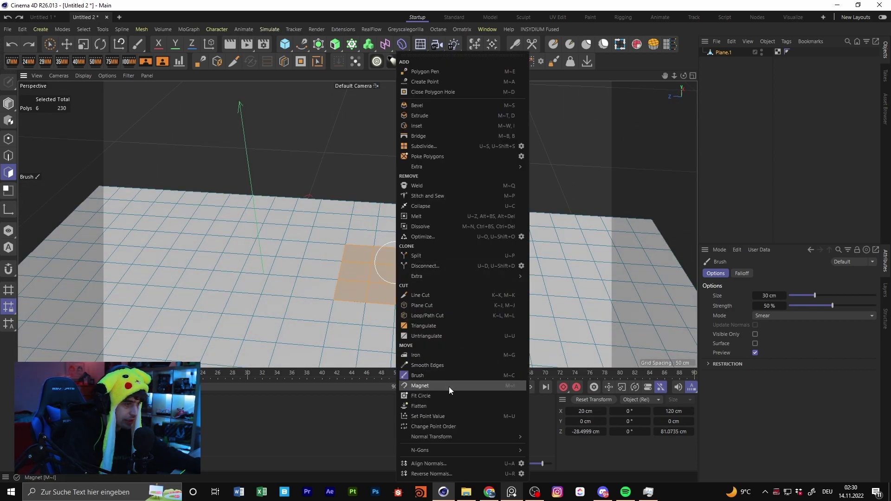
{"action": "left_click", "coordinate": [449, 386]}
{"action": "left_click_drag", "start_coordinate": [371, 260], "coordinate": [372, 236]}
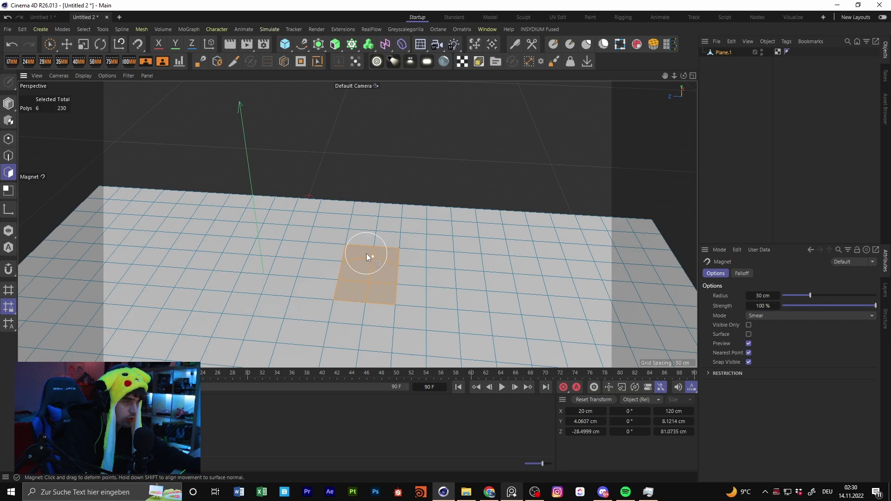
{"action": "left_click_drag", "start_coordinate": [383, 273], "coordinate": [373, 292], "text": "alt"}
{"action": "key", "text": "ctrl+z"}
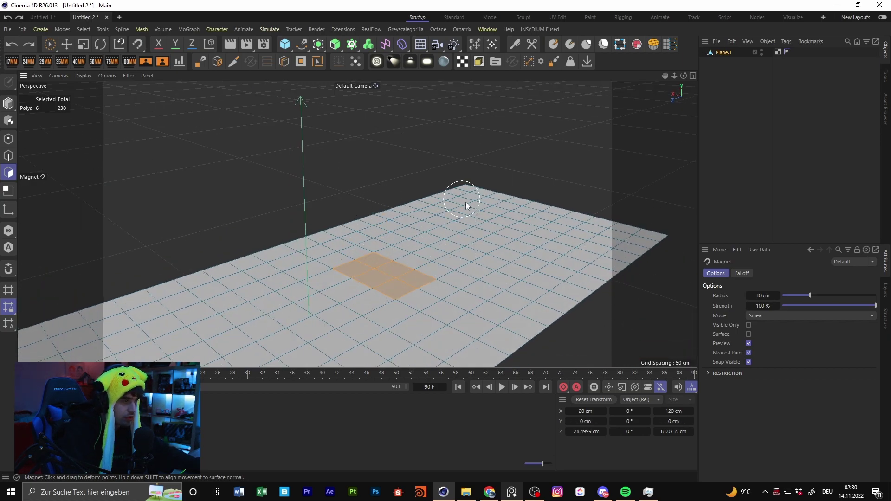
- Switch to the Move tool and deselect all polygons of the plane
{"action": "left_click", "coordinate": [69, 45]}
{"action": "left_click", "coordinate": [307, 139]}
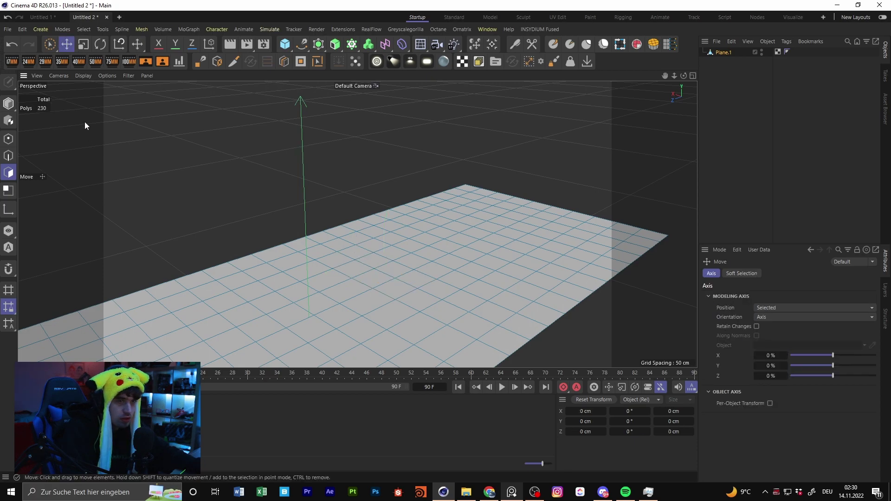
{"action": "left_click", "coordinate": [511, 233]}
{"action": "left_click", "coordinate": [605, 183]}
- Deform the unselected plane with the Magnet tool to raise a small bump, undoing the last two pulls
{"action": "right_click", "coordinate": [574, 186]}
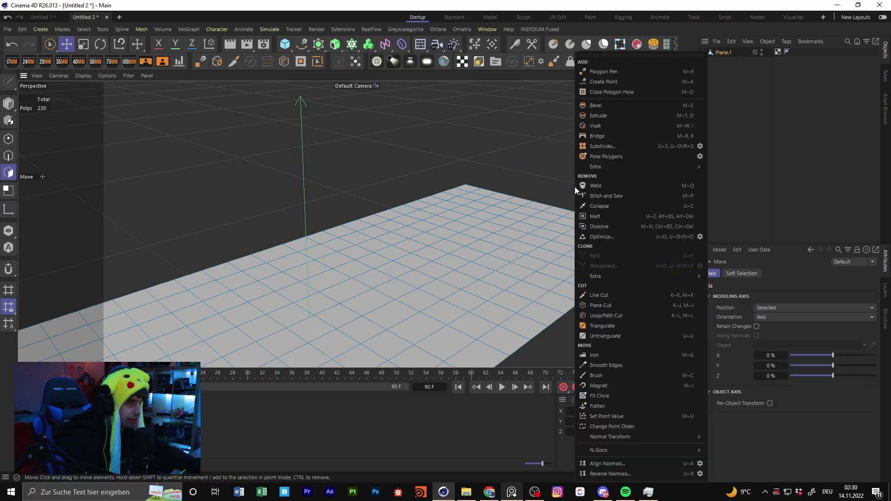
{"action": "left_click", "coordinate": [620, 386]}
{"action": "mouse_move", "coordinate": [547, 241]}
{"action": "left_mouse_down"}
{"action": "mouse_move", "coordinate": [558, 275]}
{"action": "mouse_move", "coordinate": [538, 246]}
{"action": "mouse_move", "coordinate": [511, 267]}
{"action": "left_mouse_up"}
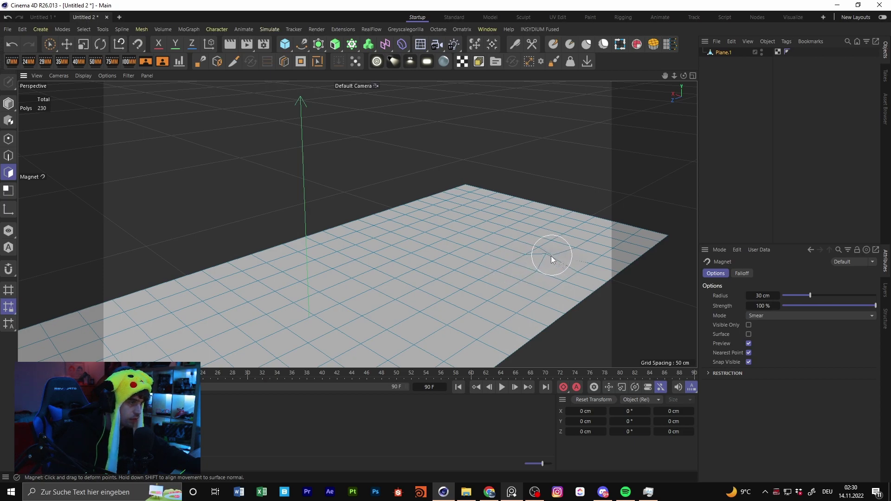
{"action": "right_click_drag", "start_coordinate": [551, 256], "coordinate": [597, 291], "text": "alt"}
{"action": "left_click_drag", "start_coordinate": [479, 211], "coordinate": [497, 229]}
{"action": "left_click_drag", "start_coordinate": [494, 228], "coordinate": [577, 245], "text": "alt"}
{"action": "left_click_drag", "start_coordinate": [495, 230], "coordinate": [392, 213]}
{"action": "key", "text": "ctrl+z"}
{"action": "key", "text": "ctrl+z"}
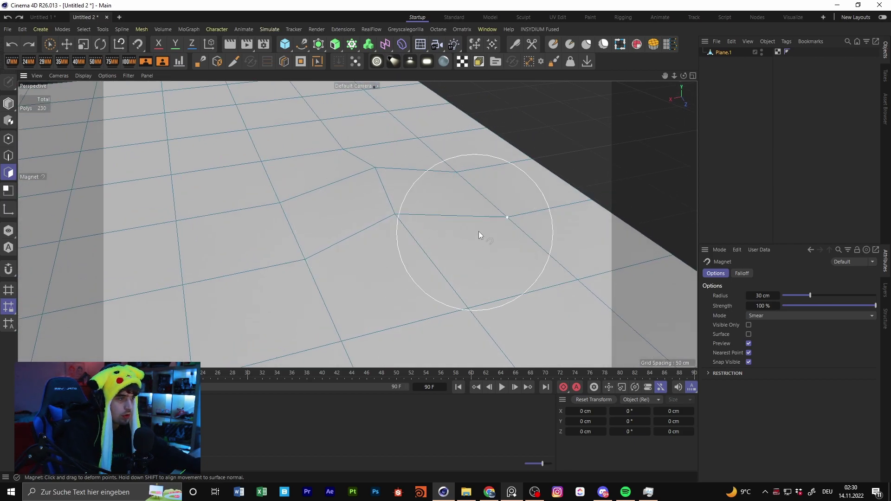
- Try Fit Circle on a single polygon of the plane, undo the scaling and pick another single polygon
{"action": "left_click_drag", "start_coordinate": [472, 233], "coordinate": [337, 247], "text": "alt"}
{"action": "right_click", "coordinate": [421, 211]}
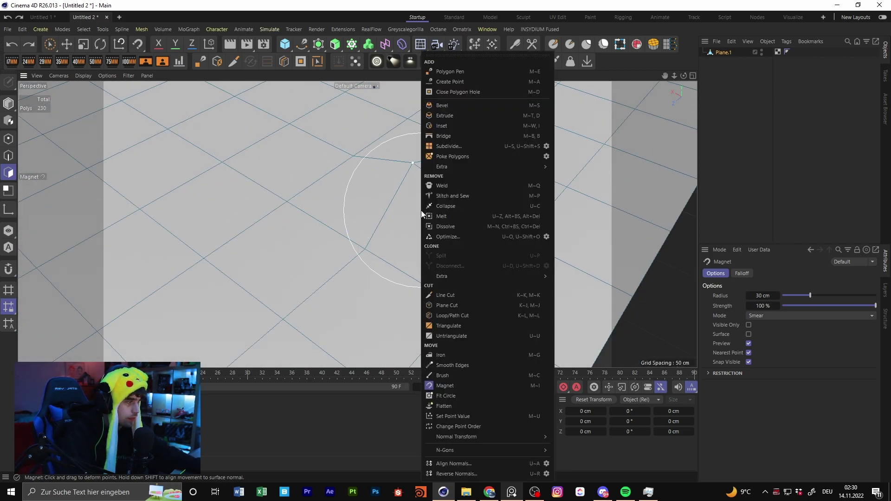
{"action": "left_click", "coordinate": [489, 396]}
{"action": "scroll", "coordinate": [422, 257], "scroll_direction": "down", "scroll_amount": 5}
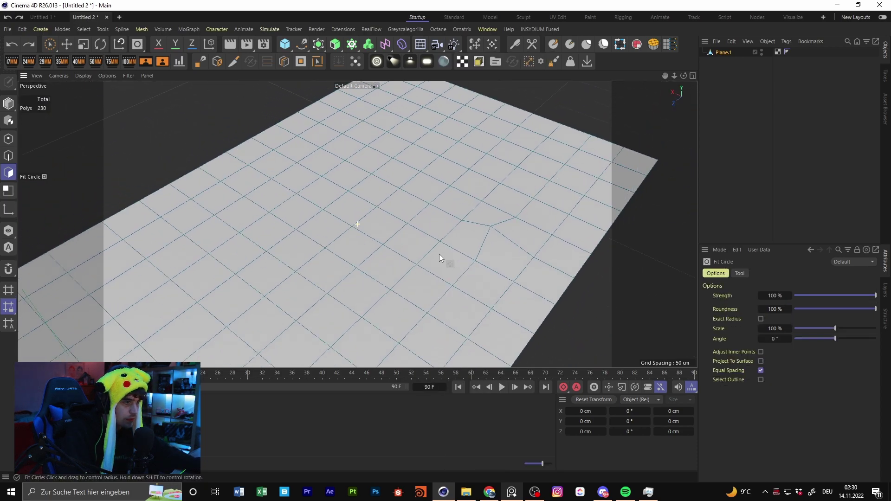
{"action": "left_click", "coordinate": [409, 263]}
{"action": "left_click_drag", "start_coordinate": [408, 263], "coordinate": [484, 198]}
{"action": "key", "text": "ctrl+z"}
{"action": "right_click", "coordinate": [418, 266]}
{"action": "left_click", "coordinate": [474, 395]}
{"action": "left_click", "coordinate": [373, 236], "text": "shift"}
{"action": "left_click", "coordinate": [411, 220]}
- Activate Flatten and select the four polygons surrounding the raised point
{"action": "right_click", "coordinate": [408, 216]}
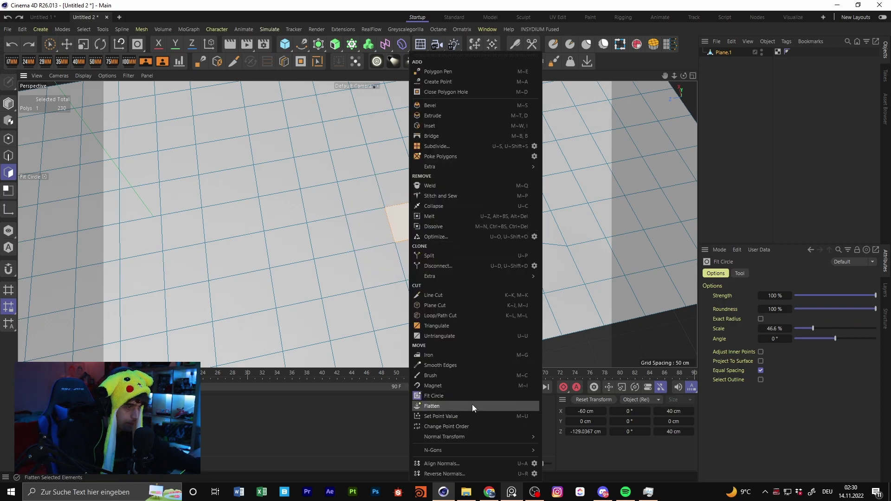
{"action": "left_click", "coordinate": [473, 407]}
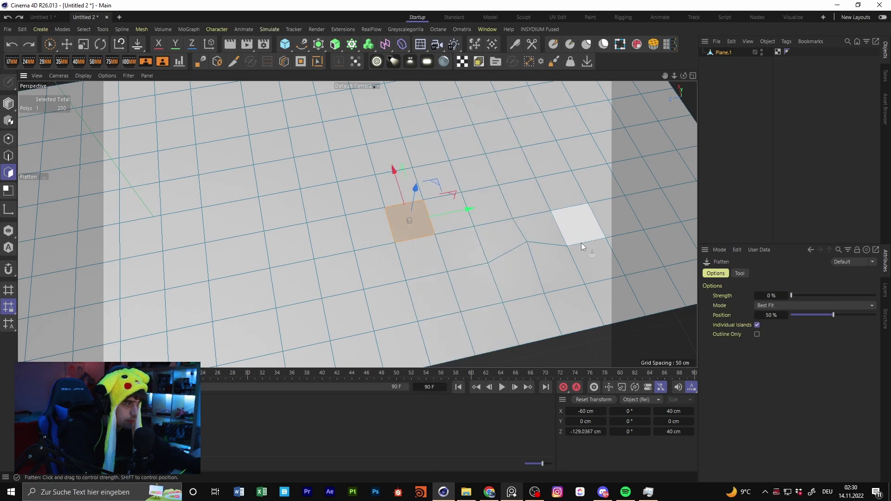
{"action": "left_click", "coordinate": [533, 251]}
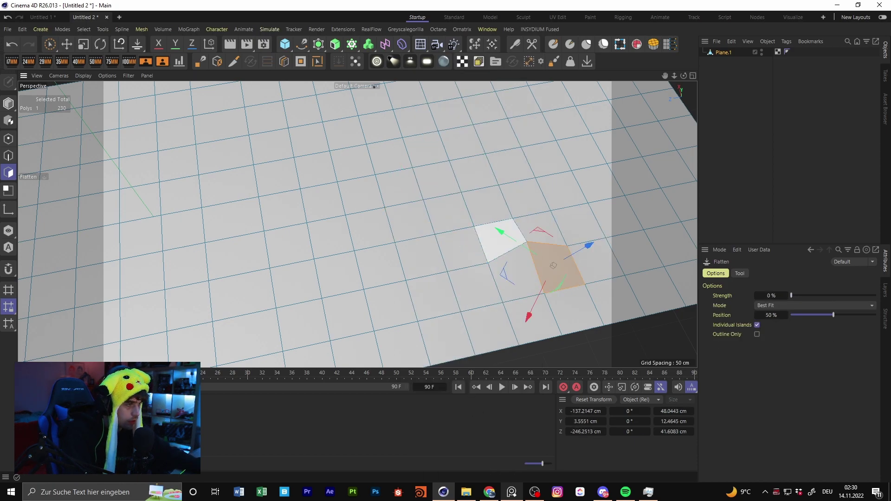
{"action": "left_click_drag", "start_coordinate": [524, 248], "coordinate": [563, 213], "text": "alt"}
{"action": "left_click_drag", "start_coordinate": [532, 251], "coordinate": [544, 260], "text": "alt"}
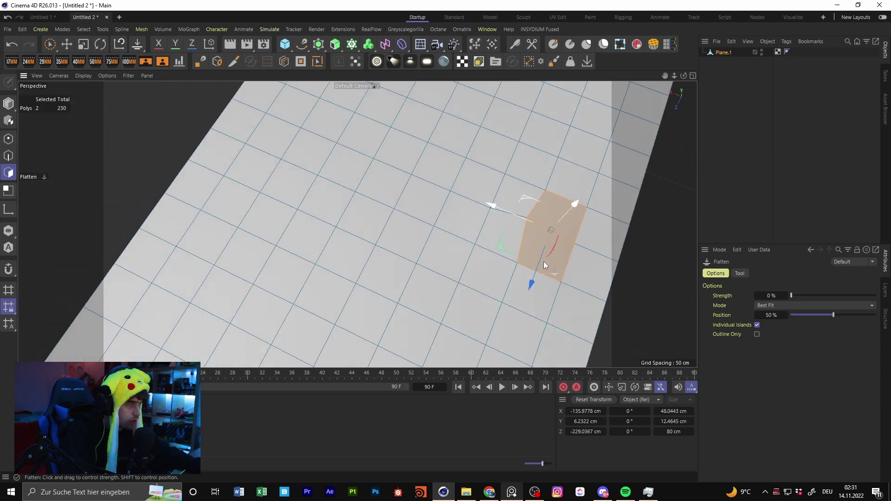
{"action": "left_click", "coordinate": [525, 190], "text": "shift"}
{"action": "left_click", "coordinate": [510, 230], "text": "shift"}
- Increase the Flatten strength on the four selected polygons and undo it
{"action": "left_click_drag", "start_coordinate": [790, 295], "coordinate": [873, 297]}
{"action": "left_click_drag", "start_coordinate": [575, 242], "coordinate": [286, 199], "text": "alt"}
{"action": "key", "text": "ctrl+z"}
{"action": "left_click", "coordinate": [555, 224]}
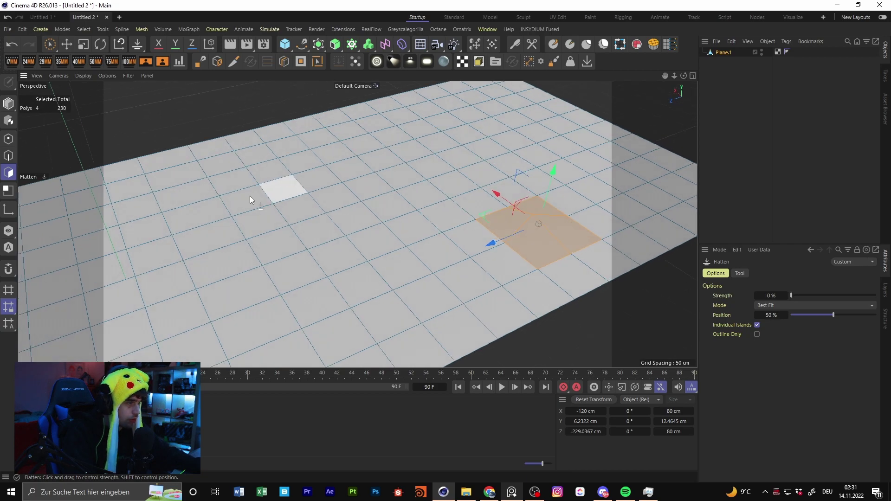
- Try Flatten on the raised point in point mode, undo it and return to polygon mode
{"action": "left_click", "coordinate": [10, 139]}
{"action": "left_click", "coordinate": [533, 215]}
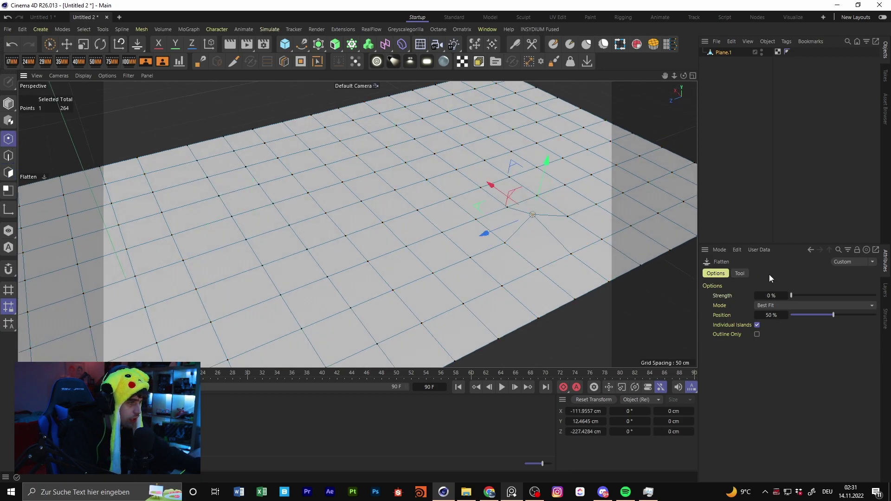
{"action": "left_click_drag", "start_coordinate": [534, 216], "coordinate": [611, 207], "text": "alt"}
{"action": "key", "text": "ctrl+z"}
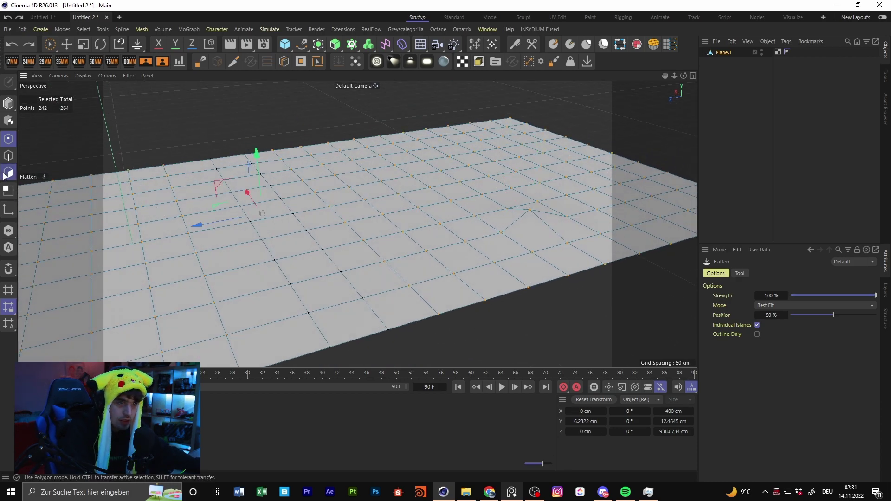
{"action": "left_click", "coordinate": [4, 173]}
- Try a different Flatten strength on the four polygons around the raised point
{"action": "right_click", "coordinate": [566, 252]}
{"action": "left_click", "coordinate": [593, 217]}
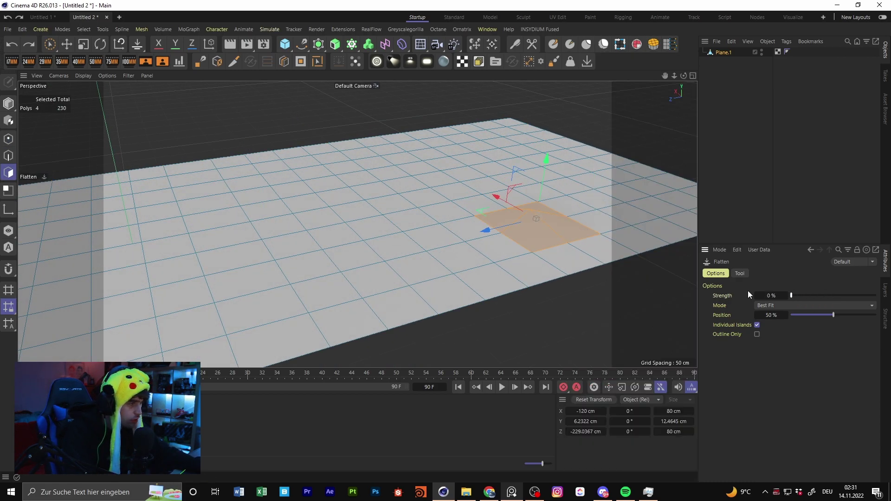
{"action": "right_click", "coordinate": [531, 233]}
{"action": "left_click", "coordinate": [515, 228]}
{"action": "left_click_drag", "start_coordinate": [873, 295], "coordinate": [825, 301]}
- Turn off Realtime Update for Flatten and flatten the four selected polygons at 100% strength
{"action": "left_click", "coordinate": [740, 273]}
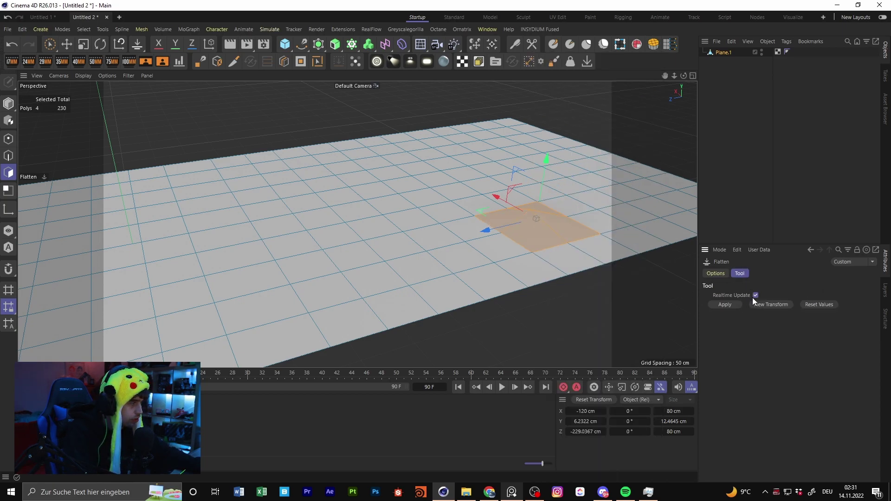
{"action": "left_click", "coordinate": [723, 274]}
{"action": "left_click", "coordinate": [741, 274]}
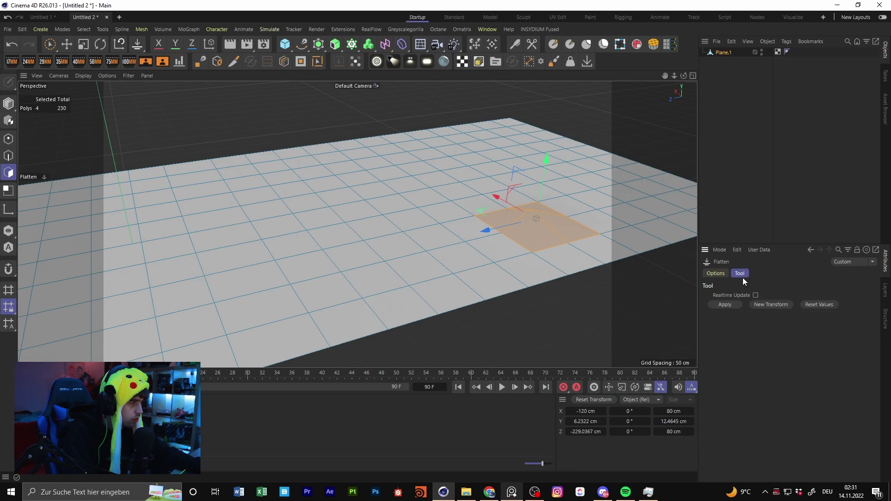
{"action": "left_click", "coordinate": [722, 274]}
{"action": "left_click_drag", "start_coordinate": [792, 296], "coordinate": [876, 299]}
{"action": "left_click_drag", "start_coordinate": [514, 237], "coordinate": [426, 238], "text": "alt"}
{"action": "right_click", "coordinate": [426, 238]}
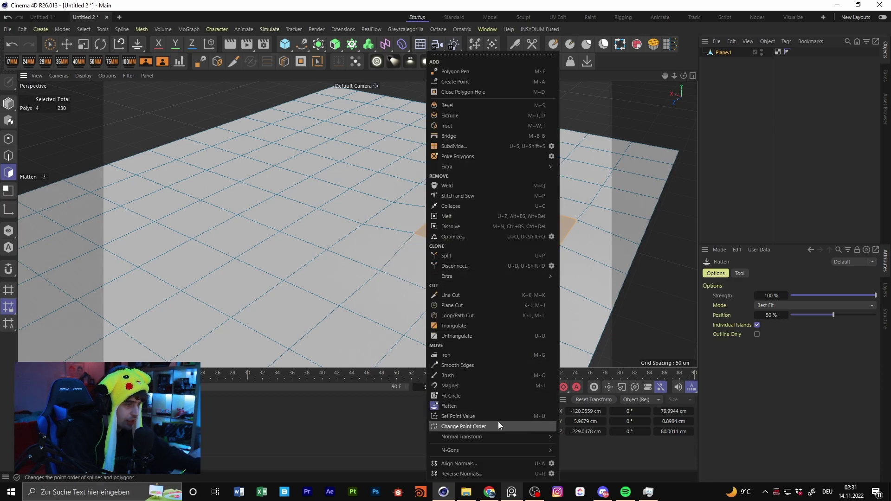
{"action": "mouse_move", "coordinate": [497, 436]}
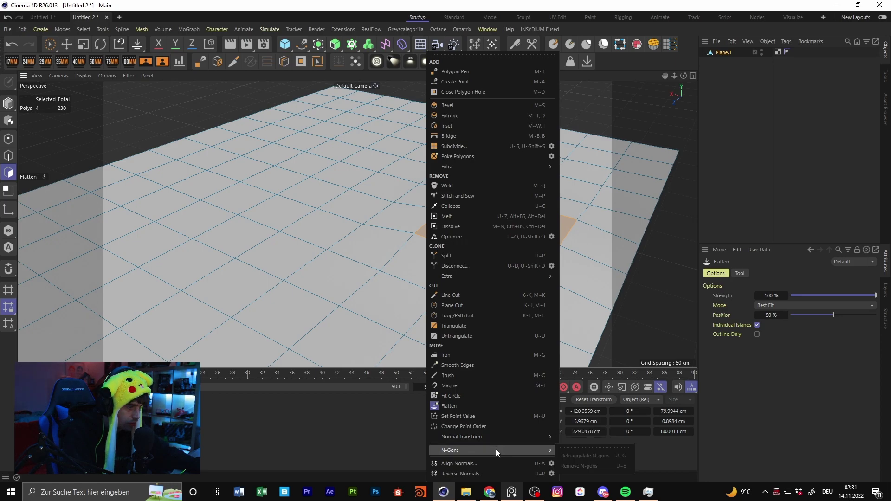
{"action": "left_click", "coordinate": [241, 291]}
- Select one polygon on the underside of the plane and apply Align Normals to it
{"action": "left_click", "coordinate": [450, 284]}
{"action": "left_click_drag", "start_coordinate": [449, 287], "coordinate": [364, 199], "text": "alt"}
{"action": "right_click", "coordinate": [365, 199]}
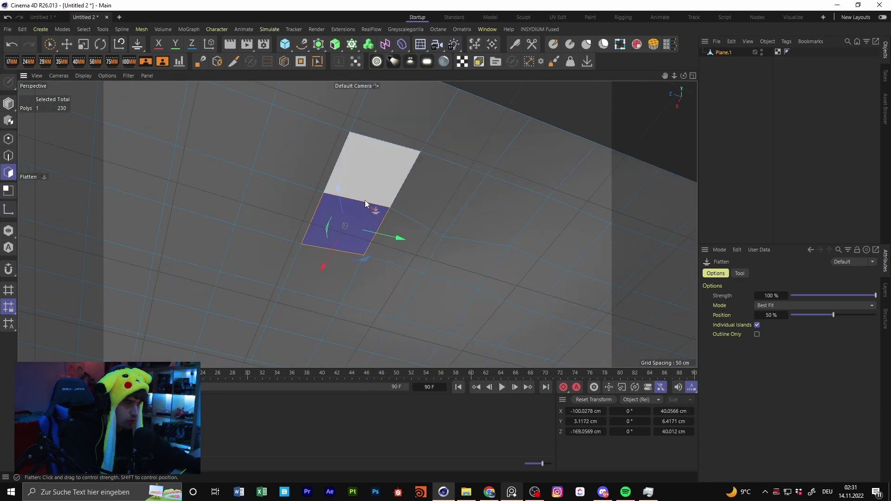
{"action": "right_click", "coordinate": [365, 200]}
{"action": "left_click", "coordinate": [447, 463]}
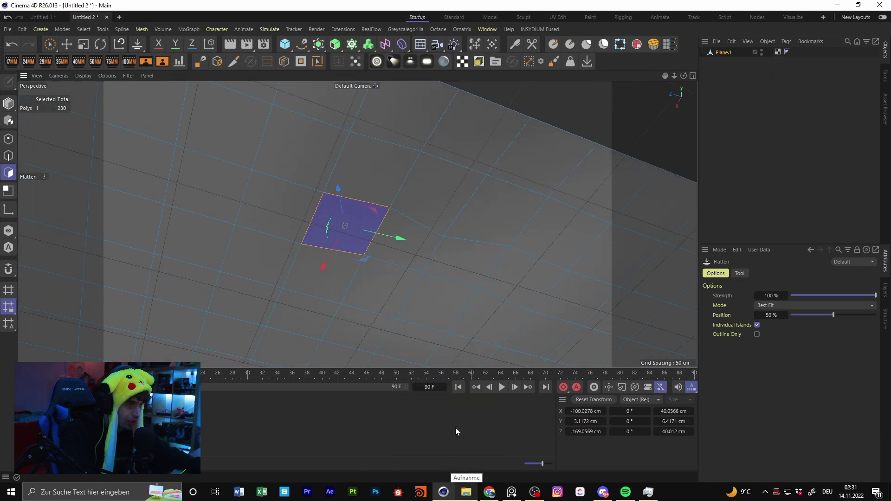
- Select all polygons of the plane and align their normals
{"action": "left_click_drag", "start_coordinate": [455, 439], "coordinate": [428, 351], "text": "alt"}
{"action": "key", "text": "ctrl+a"}
{"action": "key", "text": "h"}
{"action": "right_click", "coordinate": [445, 305]}
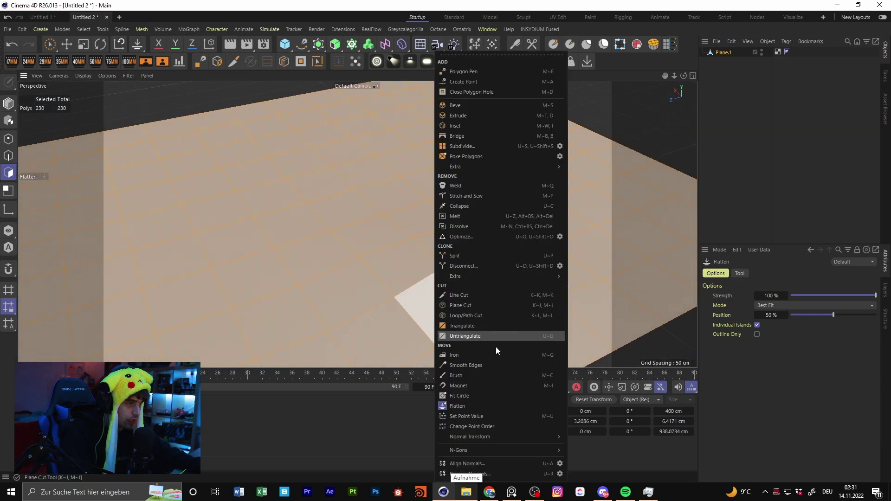
{"action": "left_click", "coordinate": [486, 464]}
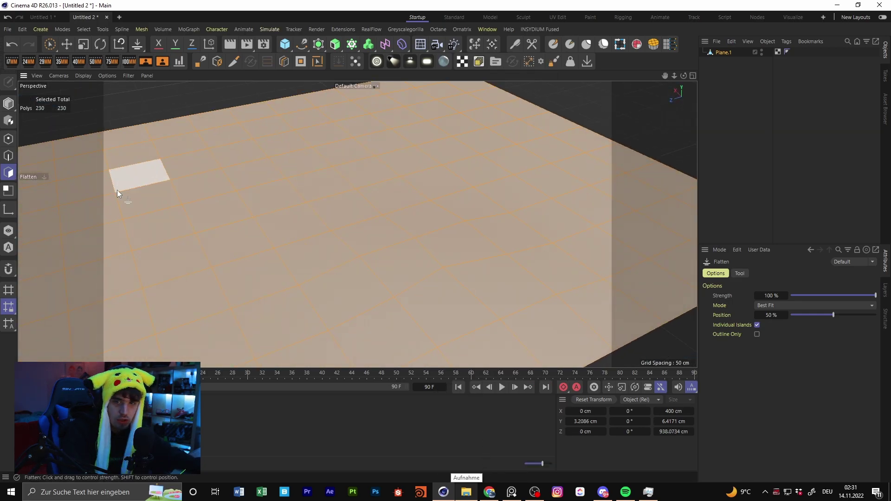
- Select a patch of eleven polygons with Live Selection and reverse its normals
{"action": "left_click", "coordinate": [66, 44]}
{"action": "left_click", "coordinate": [322, 219]}
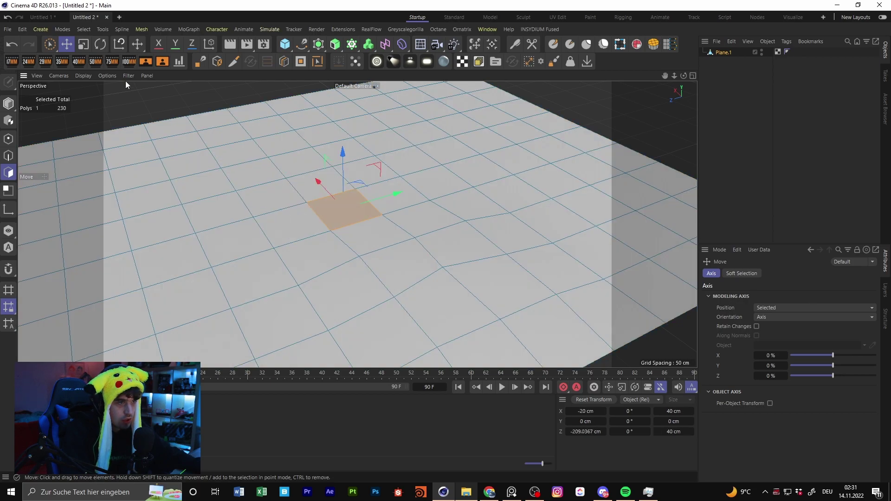
{"action": "left_click", "coordinate": [49, 45]}
{"action": "left_click_drag", "start_coordinate": [293, 172], "coordinate": [253, 222]}
{"action": "right_click", "coordinate": [302, 188]}
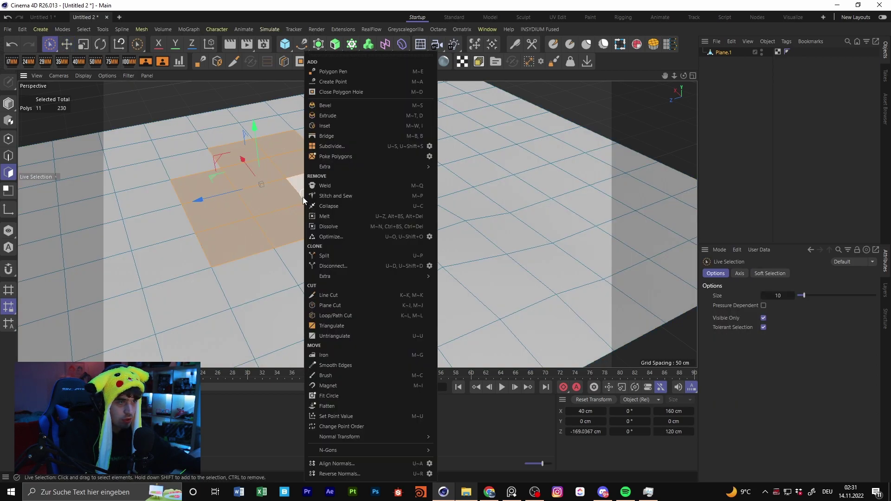
{"action": "left_click", "coordinate": [362, 471]}
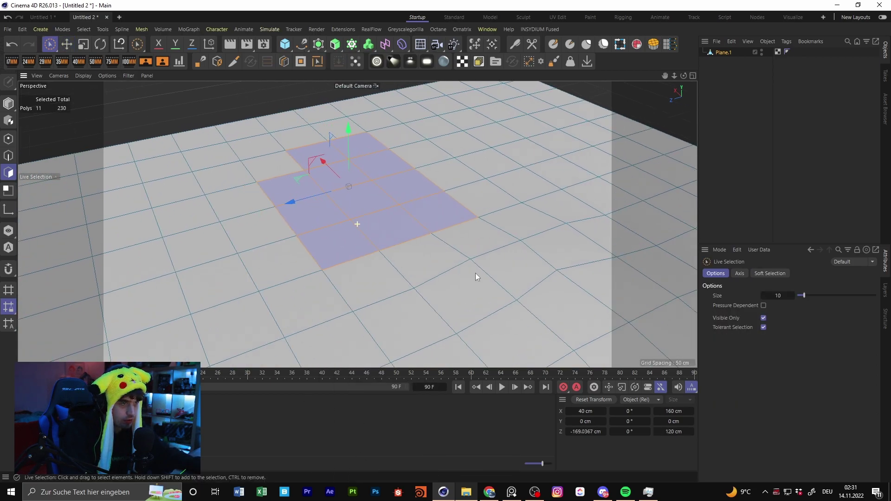
- Select the whole plane, and go back to selecting only the eleven reversed polygons
{"action": "key", "text": "ctrl+a"}
{"action": "right_click", "coordinate": [419, 204]}
{"action": "left_click", "coordinate": [486, 433]}
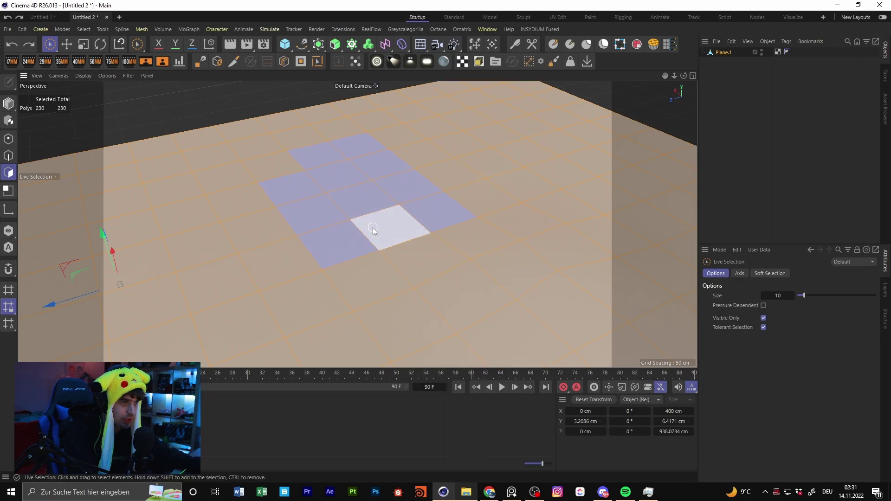
{"action": "left_click", "coordinate": [438, 213]}
{"action": "mouse_move", "coordinate": [345, 152]}
{"action": "left_mouse_down", "text": "shift"}
{"action": "mouse_move", "coordinate": [318, 155]}
{"action": "mouse_move", "coordinate": [391, 221]}
{"action": "mouse_move", "coordinate": [301, 182]}
{"action": "left_mouse_up", "text": "shift"}
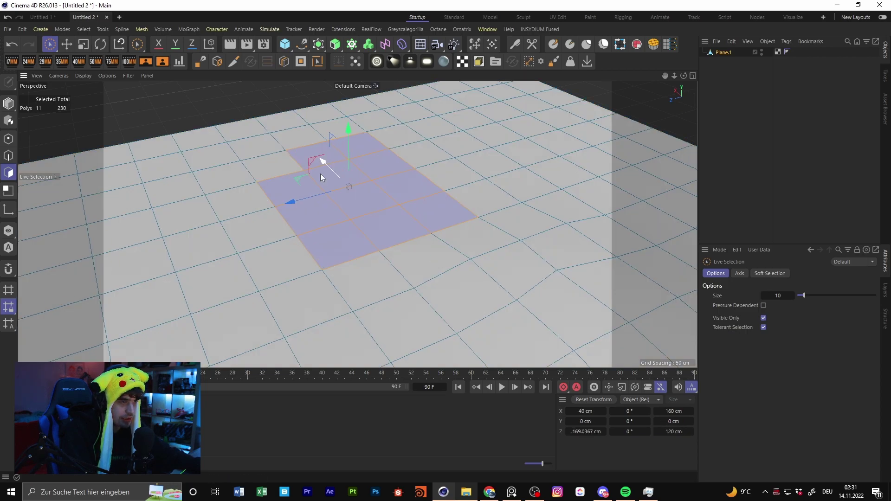
- Add three polygons beside the reversed patch to the selection and drop them again
{"action": "left_click", "coordinate": [259, 164], "text": "shift"}
{"action": "middle_click_drag", "start_coordinate": [324, 206], "coordinate": [387, 258], "text": "alt"}
{"action": "left_click", "coordinate": [314, 218], "text": "ctrl"}
{"action": "scroll", "coordinate": [359, 206], "scroll_direction": "up", "scroll_amount": 3}
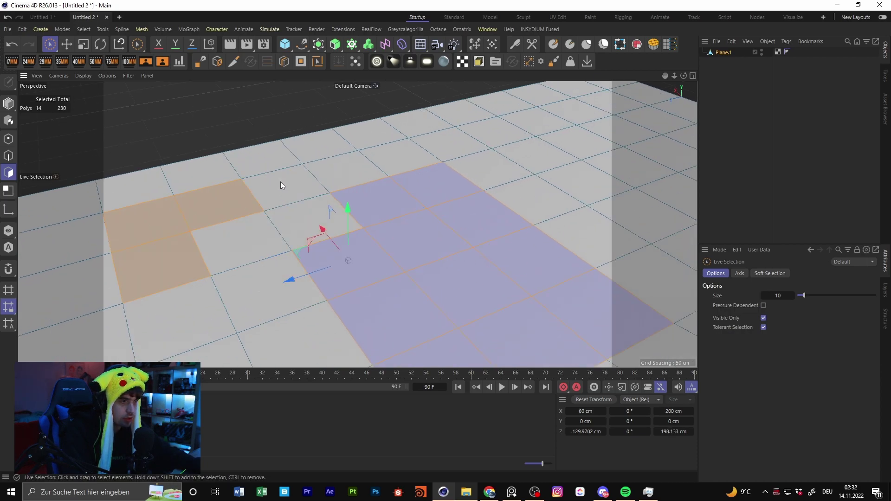
{"action": "right_click", "coordinate": [423, 238]}
{"action": "key", "text": "Escape"}
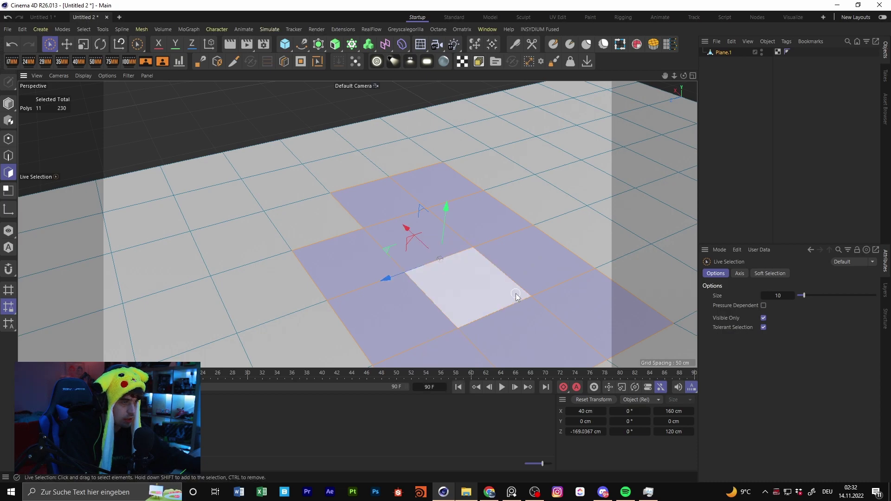
- Reverse the normals of the eleven-polygon patch once more and undo it
{"action": "right_click", "coordinate": [517, 294]}
{"action": "left_click", "coordinate": [575, 471]}
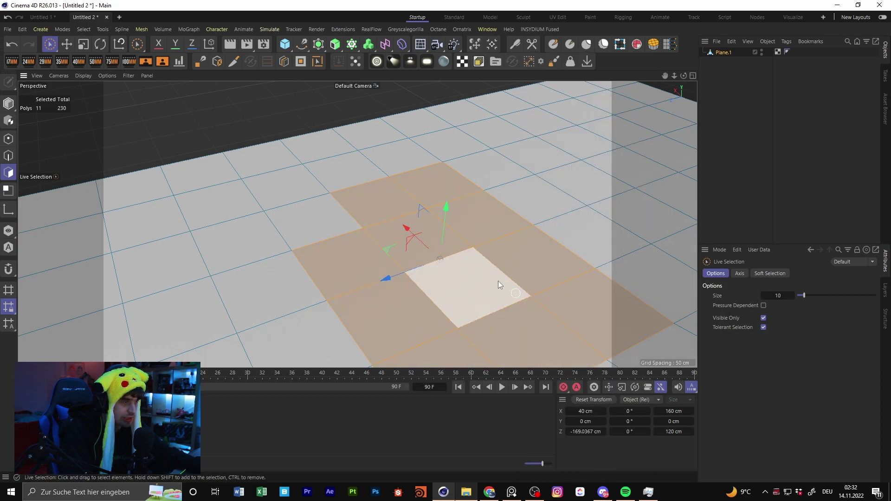
{"action": "key", "text": "ctrl+z"}
- Extrude all polygons of the plane by 37.8 cm without caps to test the mixed normals, and undo it
{"action": "key", "text": "ctrl+a"}
{"action": "middle_click_drag", "start_coordinate": [480, 246], "coordinate": [416, 258], "text": "alt"}
{"action": "right_click_drag", "start_coordinate": [417, 258], "coordinate": [342, 289], "text": "alt"}
{"action": "key", "text": "d"}
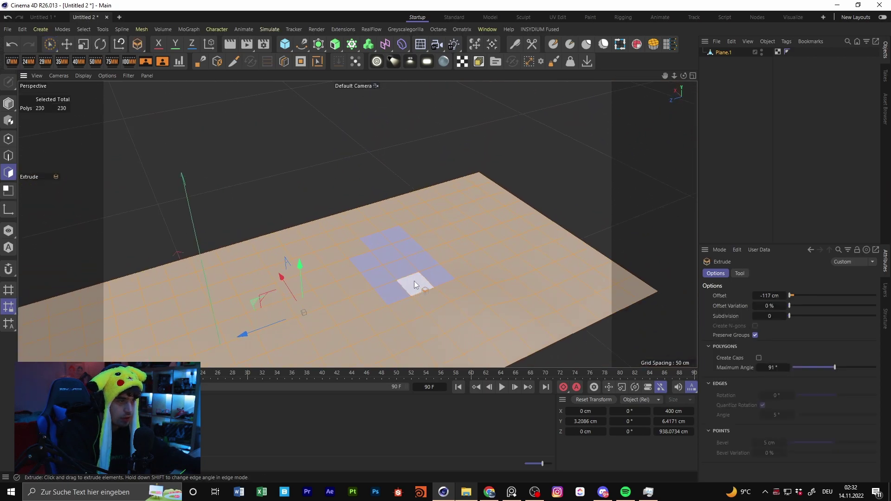
{"action": "left_click_drag", "start_coordinate": [422, 224], "coordinate": [407, 209], "text": "alt"}
{"action": "left_click_drag", "start_coordinate": [422, 249], "coordinate": [416, 293], "text": "alt"}
{"action": "left_click_drag", "start_coordinate": [514, 276], "coordinate": [549, 275]}
{"action": "left_click_drag", "start_coordinate": [492, 241], "coordinate": [444, 280], "text": "alt"}
{"action": "key", "text": "ctrl+z"}
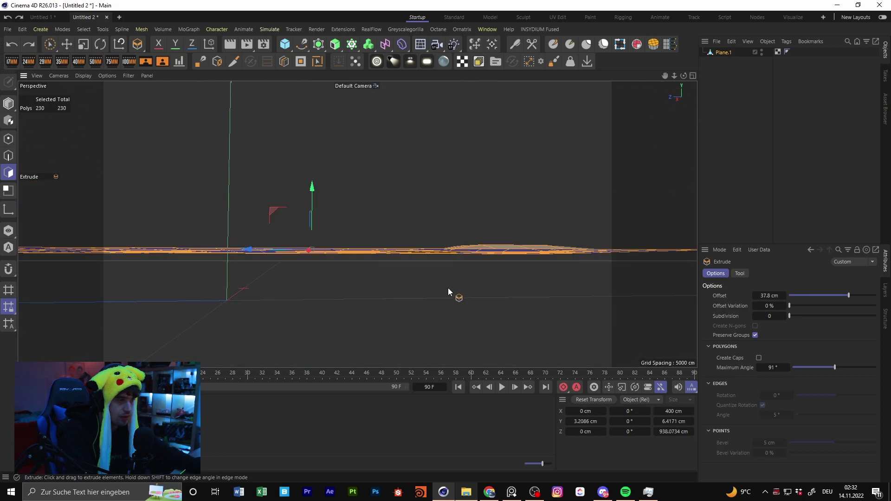
- Enable Create Caps, try the whole-plane extrusion with a 54.2 cm offset and undo it
{"action": "left_click", "coordinate": [759, 358]}
{"action": "left_click_drag", "start_coordinate": [563, 327], "coordinate": [403, 324], "text": "alt"}
{"action": "scroll", "coordinate": [413, 260], "scroll_direction": "down", "scroll_amount": 4}
{"action": "key", "text": "ctrl+z"}
{"action": "key", "text": "ctrl+z"}
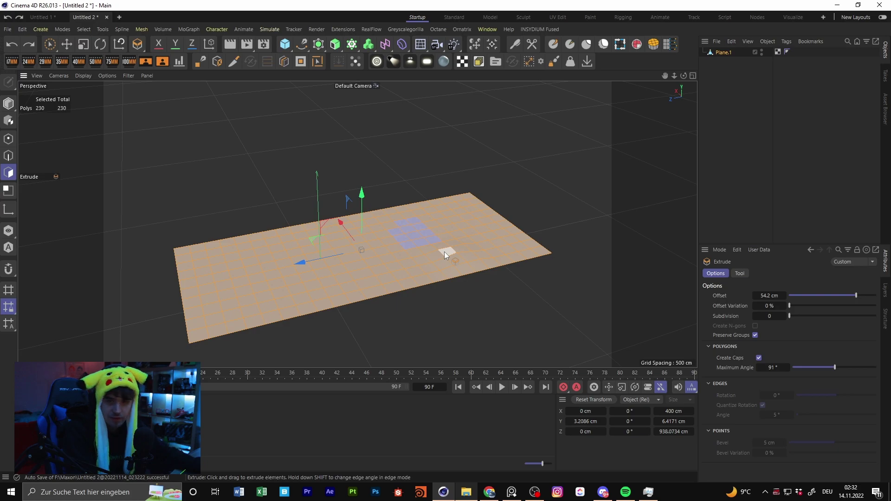
{"action": "scroll", "coordinate": [444, 251], "scroll_direction": "up", "scroll_amount": 5}
{"action": "scroll", "coordinate": [457, 242], "scroll_direction": "up", "scroll_amount": 2}
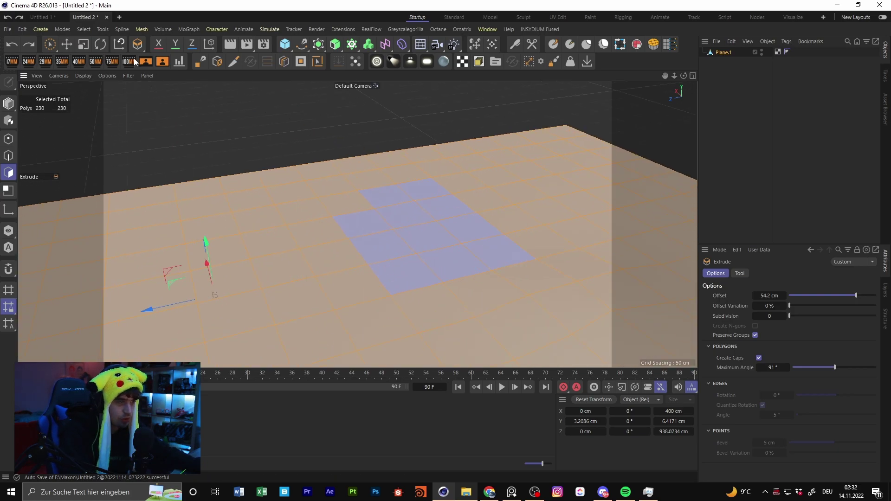
- Select only the eleven polygons with flipped normals using Live Selection and reverse their normals
{"action": "left_click", "coordinate": [50, 44]}
{"action": "left_click", "coordinate": [360, 209], "text": "ctrl"}
{"action": "right_click", "coordinate": [447, 242]}
{"action": "left_click", "coordinate": [497, 474]}
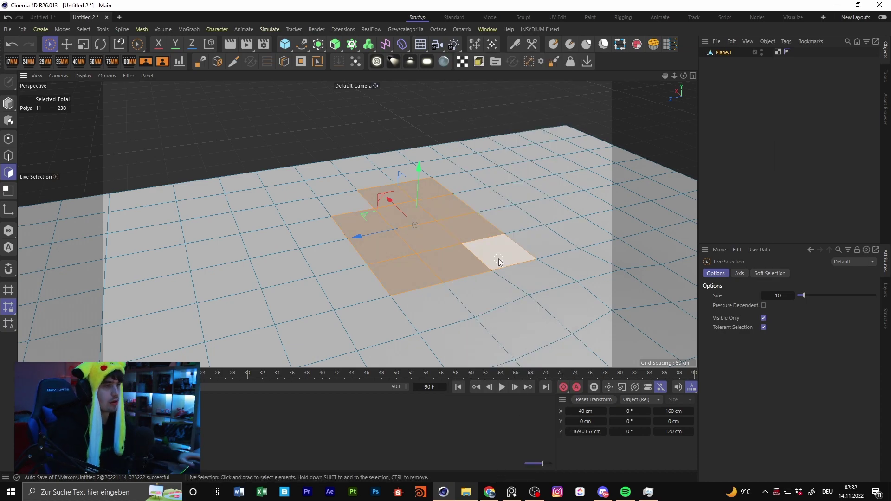
- Select a two-by-two block of polygons near the middle of the plane
{"action": "scroll", "coordinate": [460, 231], "scroll_direction": "up", "scroll_amount": 5}
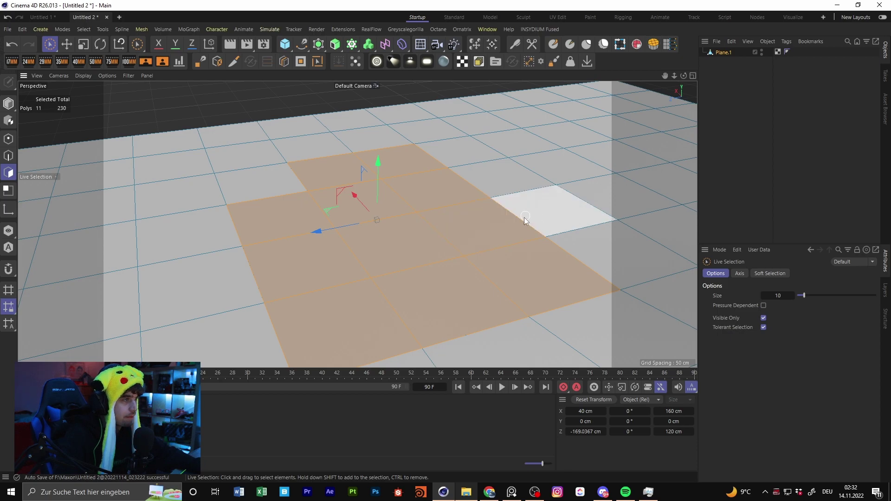
{"action": "scroll", "coordinate": [525, 217], "scroll_direction": "down", "scroll_amount": 4}
{"action": "left_click_drag", "start_coordinate": [497, 238], "coordinate": [456, 267], "text": "alt"}
{"action": "scroll", "coordinate": [500, 231], "scroll_direction": "down", "scroll_amount": 4}
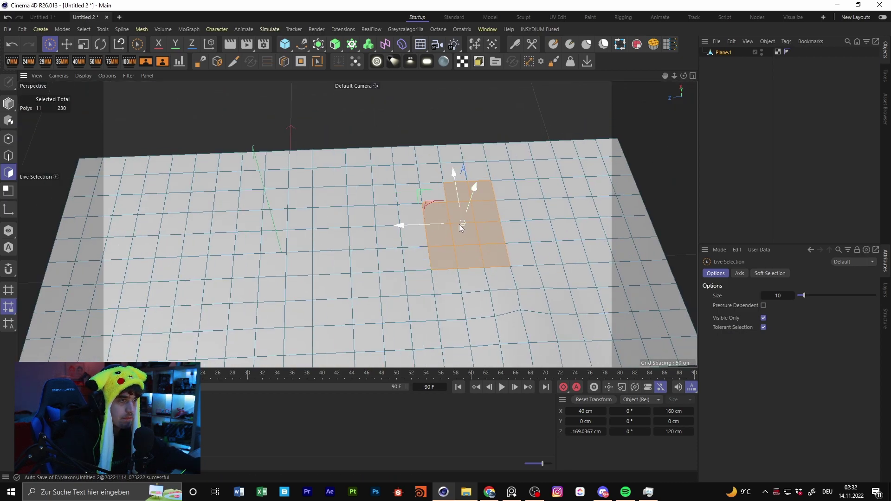
{"action": "left_click_drag", "start_coordinate": [420, 185], "coordinate": [396, 207]}
{"action": "right_click", "coordinate": [326, 177]}
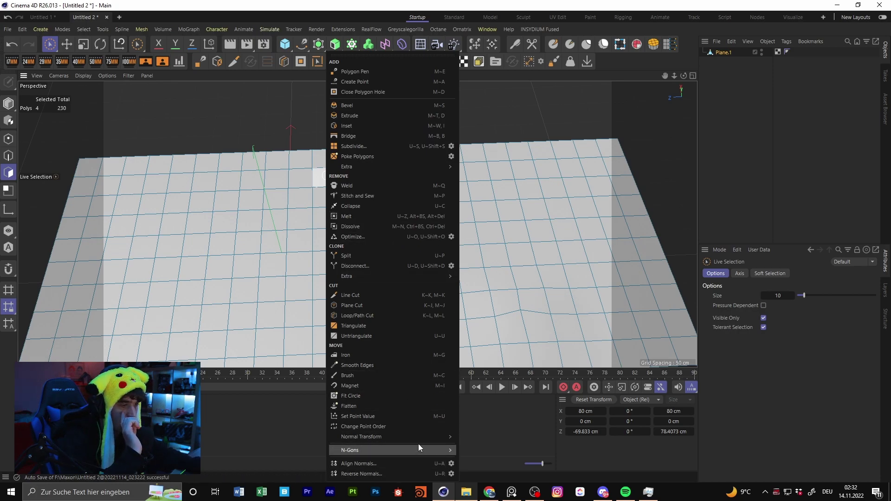
{"action": "left_click", "coordinate": [693, 175]}
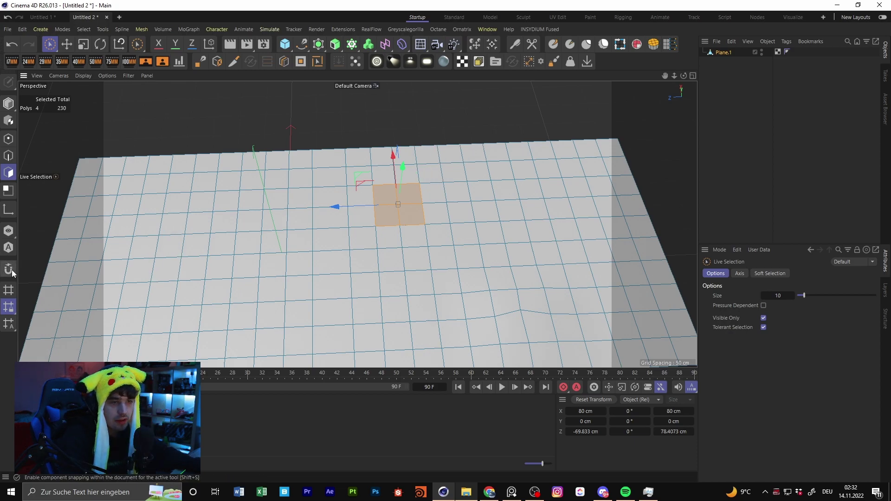
- Switch to the Move tool and enable snapping
{"action": "left_click", "coordinate": [67, 44]}
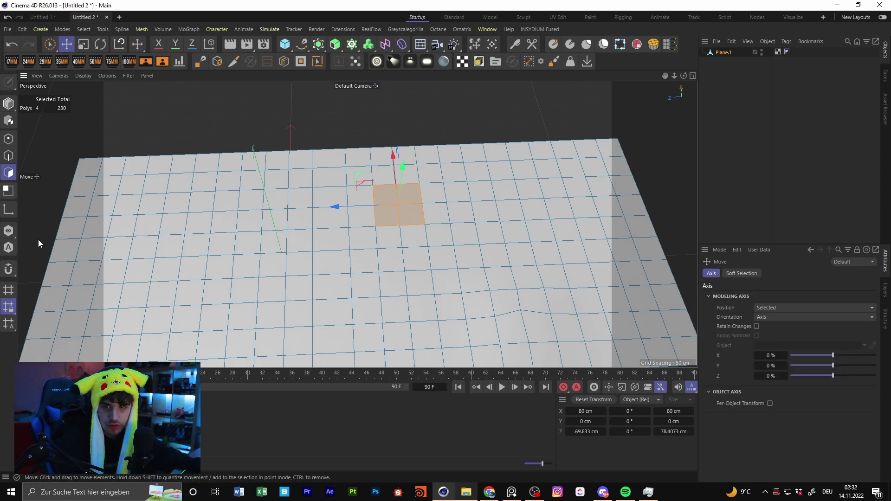
{"action": "left_click_drag", "start_coordinate": [7, 271], "coordinate": [96, 174]}
{"action": "scroll", "coordinate": [376, 189], "scroll_direction": "up", "scroll_amount": 3}
{"action": "scroll", "coordinate": [377, 189], "scroll_direction": "up", "scroll_amount": 3}
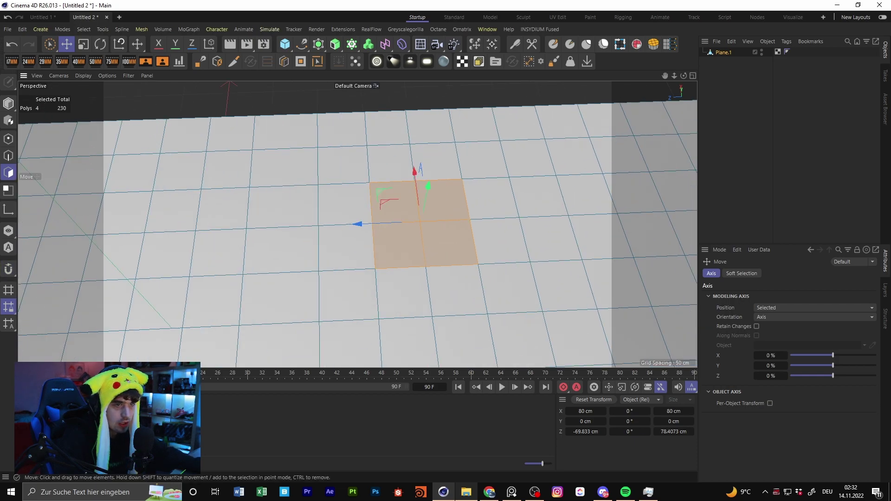
{"action": "left_click", "coordinate": [9, 269]}
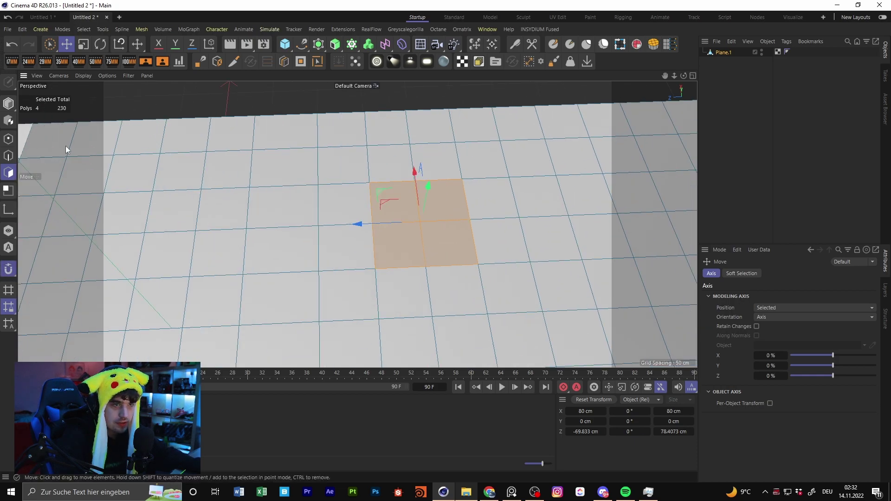
- Try moving the selected polygon block with snapping enabled and undo it
{"action": "left_click", "coordinate": [366, 188]}
{"action": "left_click_drag", "start_coordinate": [370, 183], "coordinate": [419, 222]}
{"action": "key", "text": "ctrl+z"}
- In point mode, try snapping one of the plane's points onto its neighbouring point and undo the move
{"action": "left_click", "coordinate": [12, 141]}
{"action": "scroll", "coordinate": [391, 179], "scroll_direction": "up", "scroll_amount": 5}
{"action": "left_click", "coordinate": [346, 186]}
{"action": "left_click_drag", "start_coordinate": [345, 186], "coordinate": [238, 194]}
{"action": "key", "text": "ctrl+z"}
- Review the available snapping and quantizing options and turn snapping off
{"action": "left_click", "coordinate": [9, 269]}
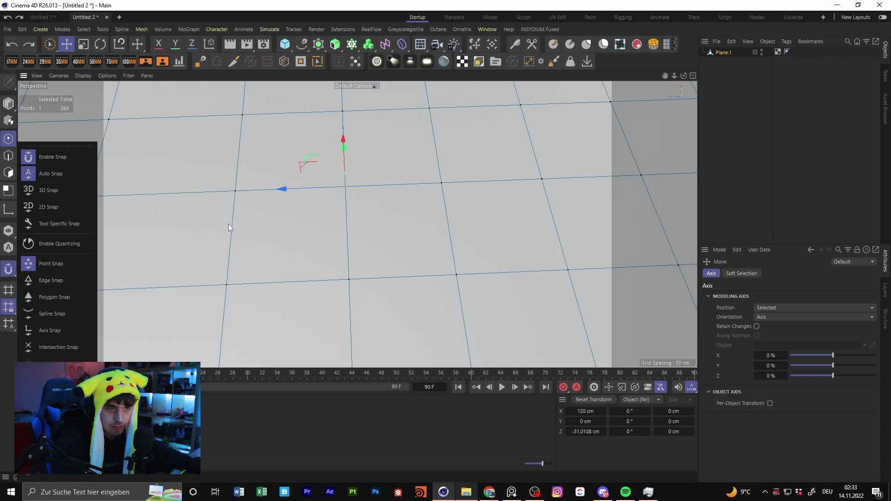
{"action": "left_click", "coordinate": [64, 249]}
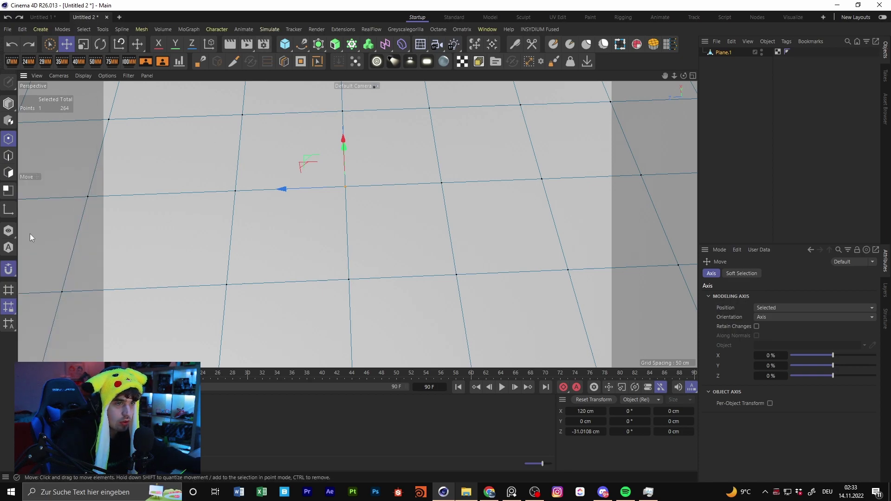
{"action": "left_click", "coordinate": [11, 272]}
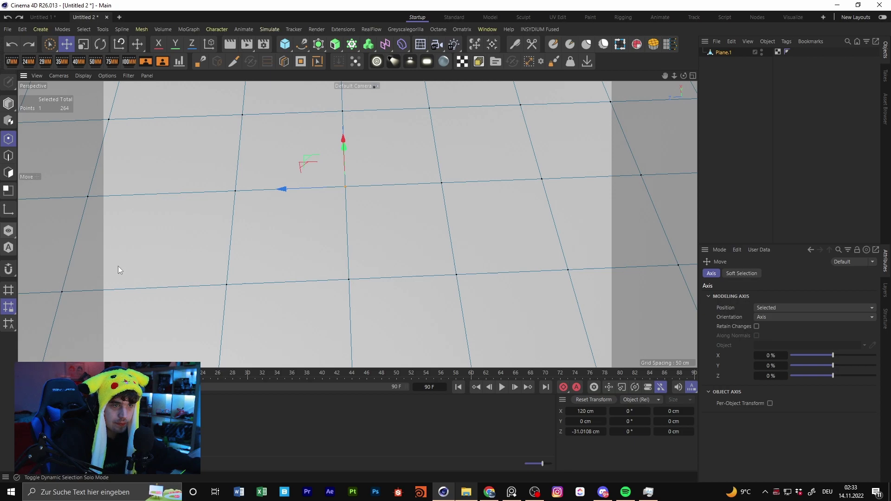
- Show the Modeling settings in the attributes and enable Quantize
{"action": "left_click", "coordinate": [726, 250]}
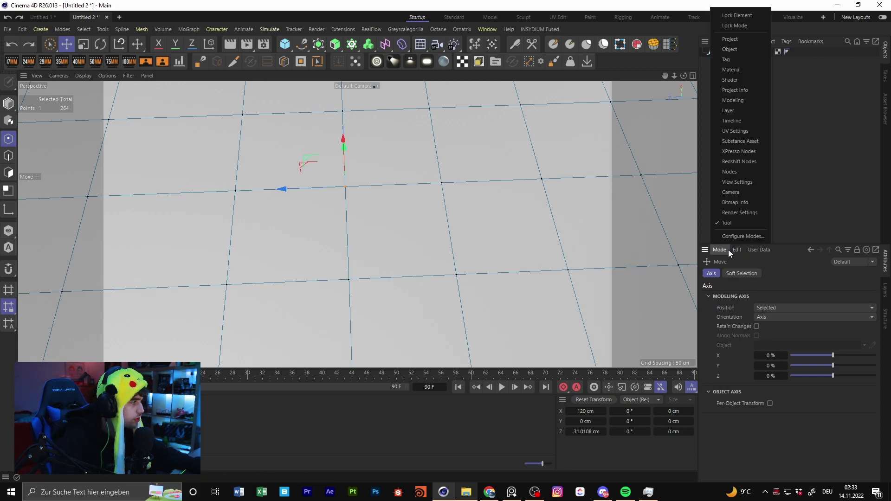
{"action": "left_click", "coordinate": [742, 100]}
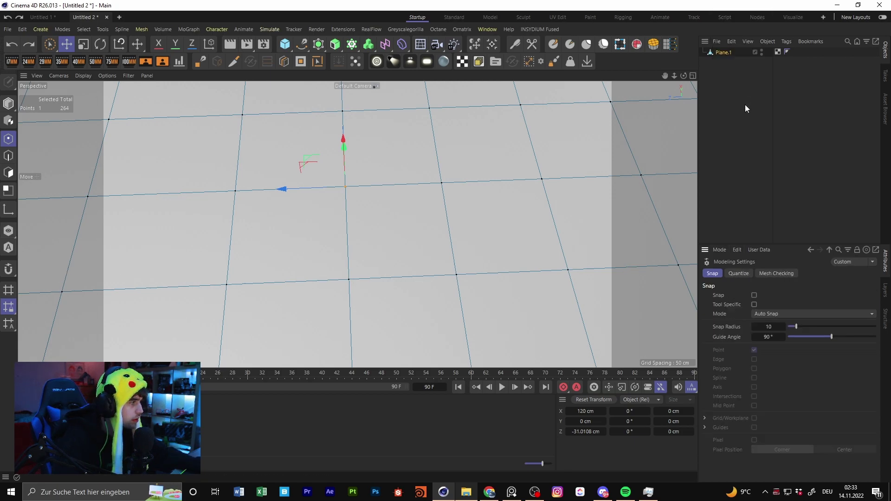
{"action": "left_click", "coordinate": [738, 273]}
{"action": "left_click", "coordinate": [738, 295]}
- Switch to Model mode, select the plane and delete it
{"action": "key", "text": "h"}
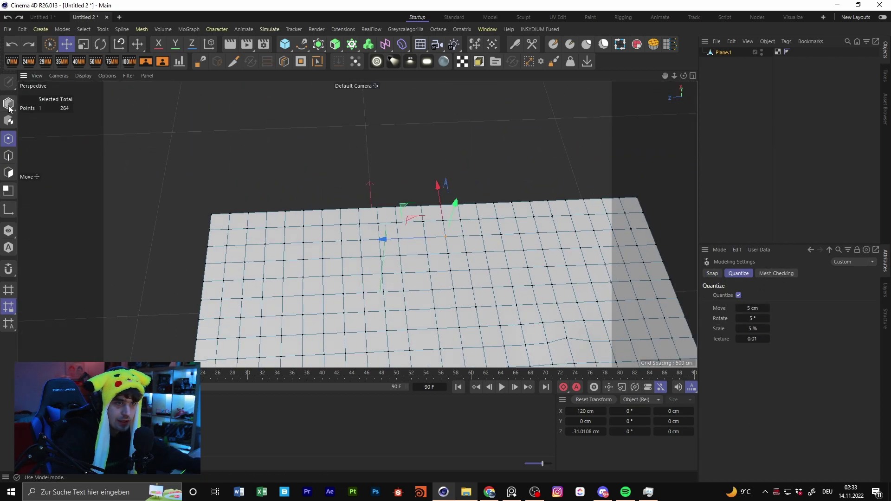
{"action": "left_click", "coordinate": [8, 104]}
{"action": "scroll", "coordinate": [334, 219], "scroll_direction": "down", "scroll_amount": 5}
{"action": "mouse_move", "coordinate": [352, 246]}
{"action": "left_mouse_down"}
{"action": "mouse_move", "coordinate": [465, 245]}
{"action": "mouse_move", "coordinate": [299, 246]}
{"action": "mouse_move", "coordinate": [357, 246]}
{"action": "left_mouse_up"}
{"action": "key", "text": "Delete"}
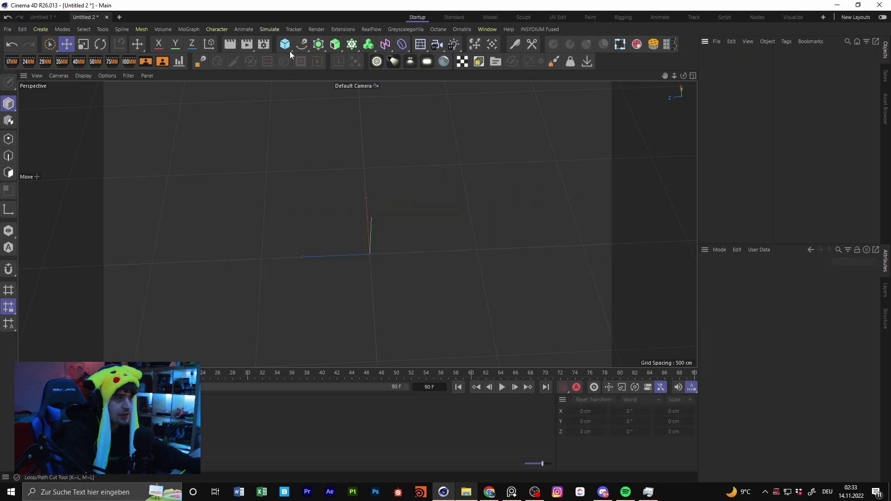
- Add a cube and set its X, Y and Z size to 5 cm
{"action": "left_click", "coordinate": [285, 44]}
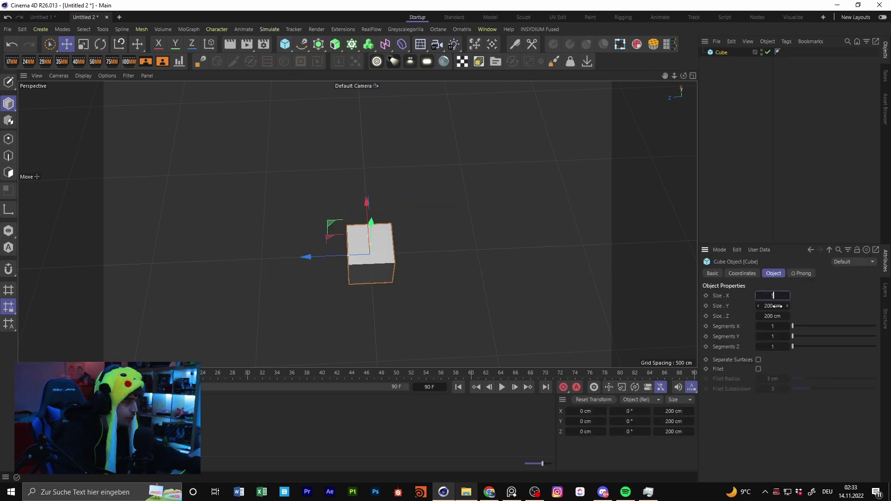
{"action": "key", "text": "Tab"}
{"action": "type", "text": "5"}
{"action": "key", "text": "Tab"}
{"action": "type", "text": "5"}
{"action": "left_click", "coordinate": [372, 241]}
{"action": "scroll", "coordinate": [372, 241], "scroll_direction": "up", "scroll_amount": 10}
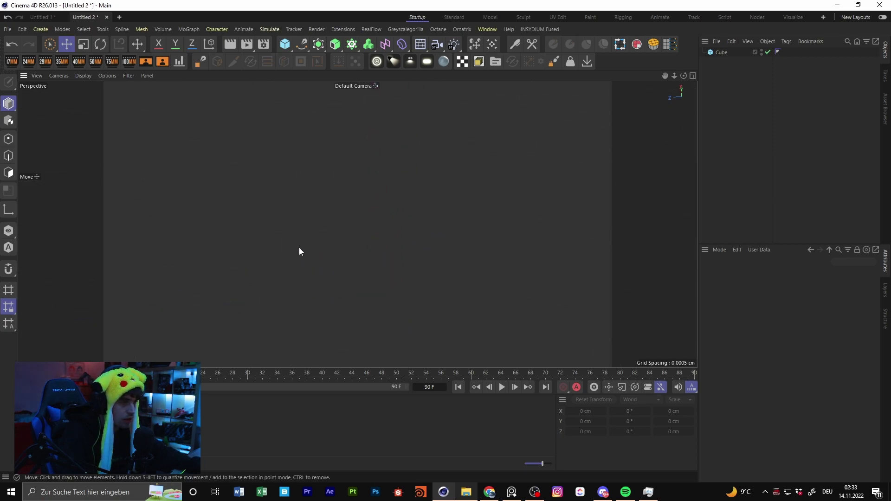
- Delete the original 5 cm cube and one of its copies
{"action": "scroll", "coordinate": [258, 145], "scroll_direction": "down", "scroll_amount": 10}
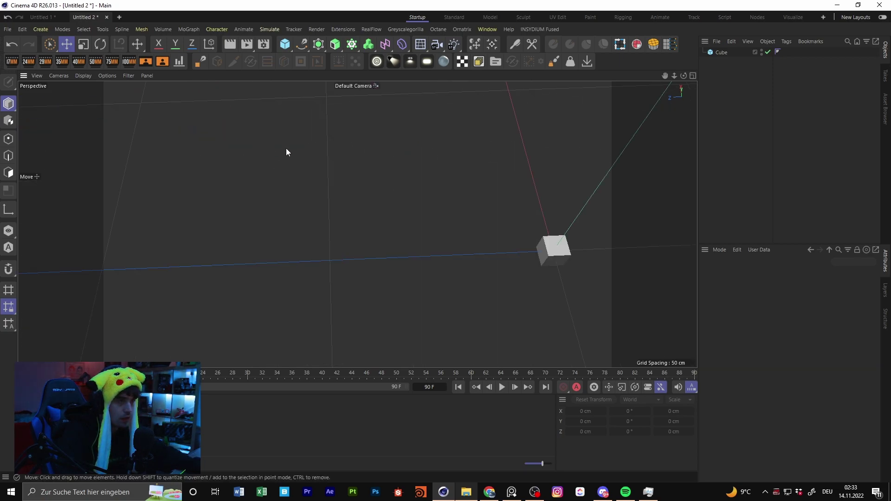
{"action": "left_click_drag", "start_coordinate": [423, 215], "coordinate": [233, 242], "text": "alt"}
{"action": "left_click", "coordinate": [324, 260]}
{"action": "scroll", "coordinate": [348, 241], "scroll_direction": "up", "scroll_amount": 5}
{"action": "left_click", "coordinate": [390, 235]}
{"action": "key", "text": "Delete"}
{"action": "left_click", "coordinate": [345, 241]}
{"action": "key", "text": "Delete"}
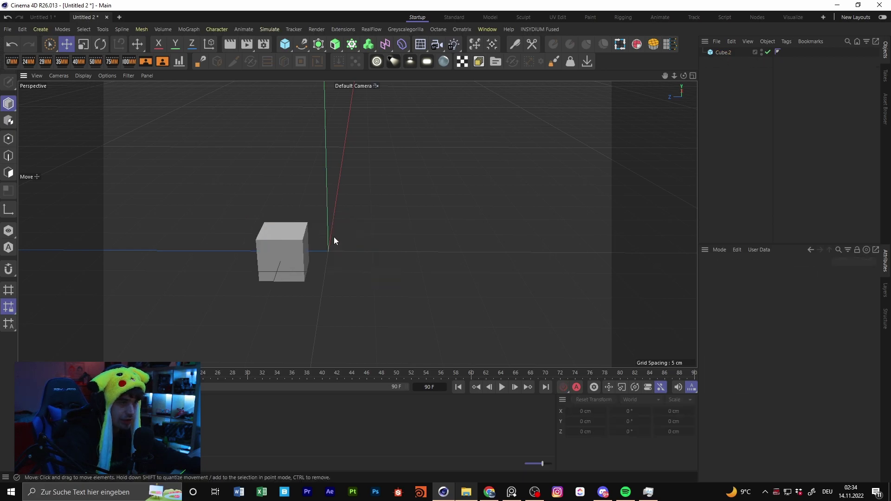
- Select the cube and look through the snapping options, including the Enable Quantizing command
{"action": "left_click", "coordinate": [293, 240]}
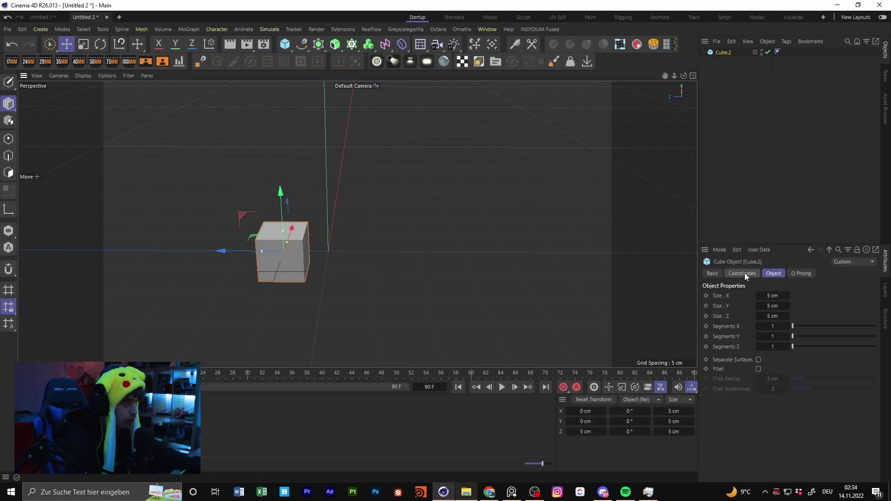
{"action": "left_click", "coordinate": [719, 250]}
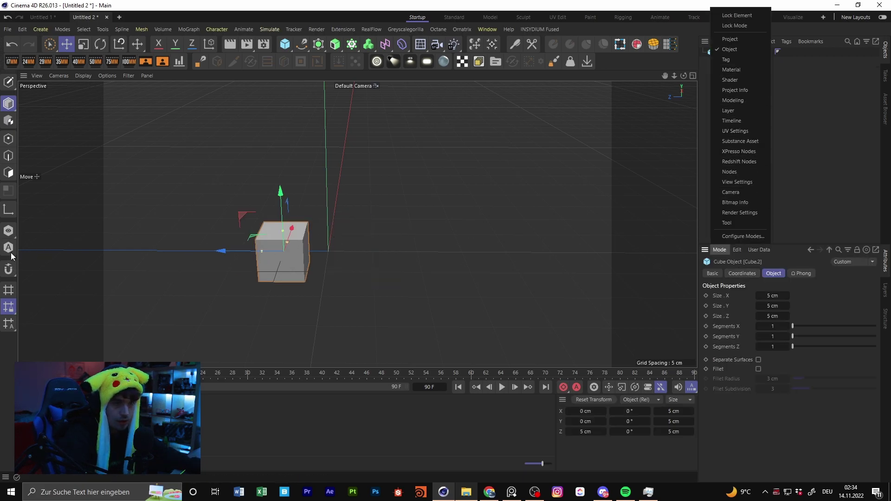
{"action": "left_click", "coordinate": [8, 271]}
{"action": "left_click", "coordinate": [14, 272]}
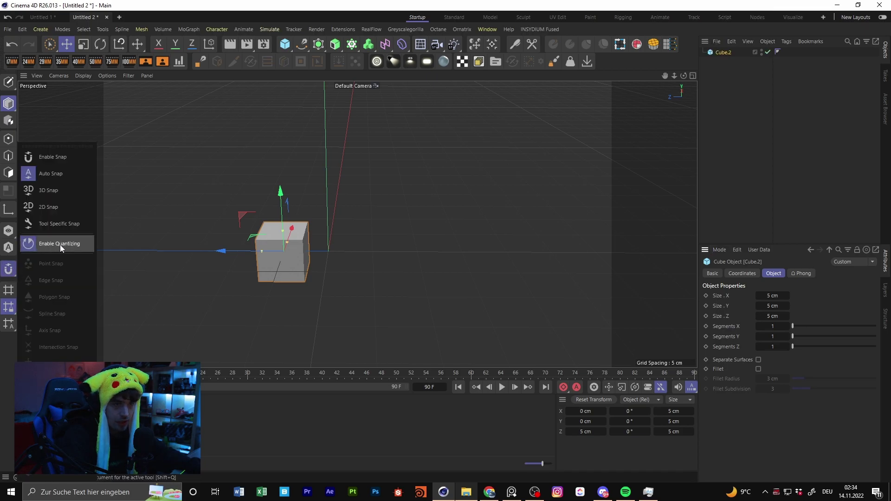
{"action": "left_click", "coordinate": [767, 166]}
{"action": "left_click", "coordinate": [766, 165]}
- Set the Modeling quantize values to Move 12 cm, Rotate 12°, Scale 12 % and Texture 1, and move the cube 12 cm along negative Z
{"action": "left_click", "coordinate": [724, 249]}
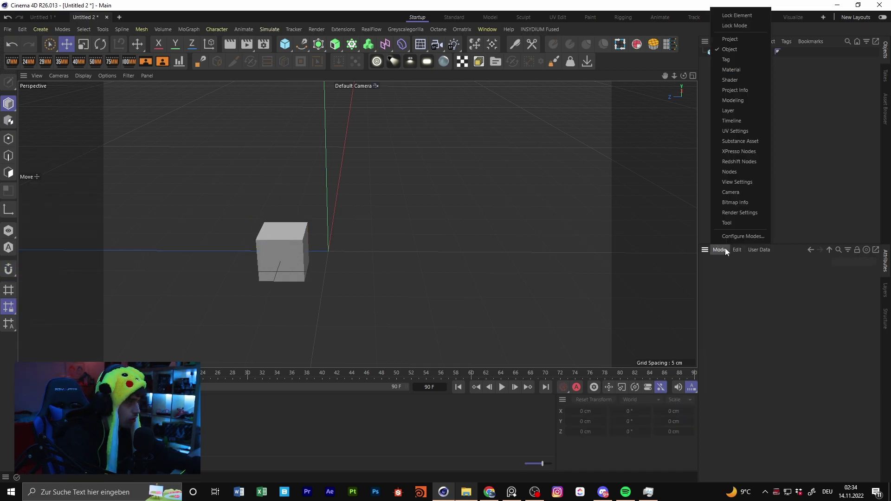
{"action": "left_click", "coordinate": [744, 100]}
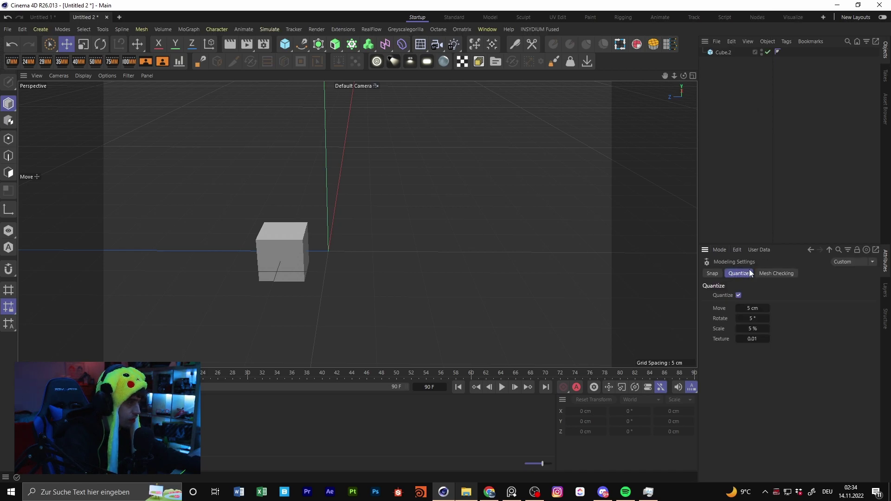
{"action": "left_click", "coordinate": [739, 296]}
{"action": "left_click", "coordinate": [753, 308]}
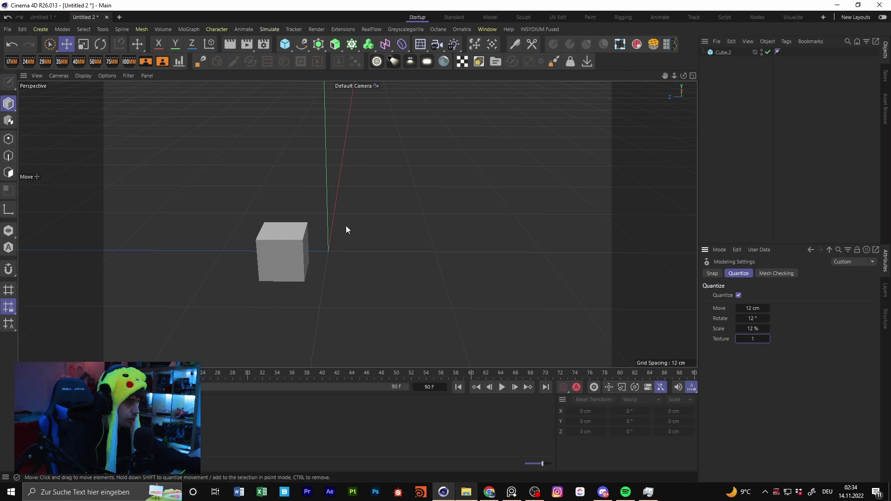
{"action": "left_click_drag", "start_coordinate": [271, 246], "coordinate": [341, 252]}
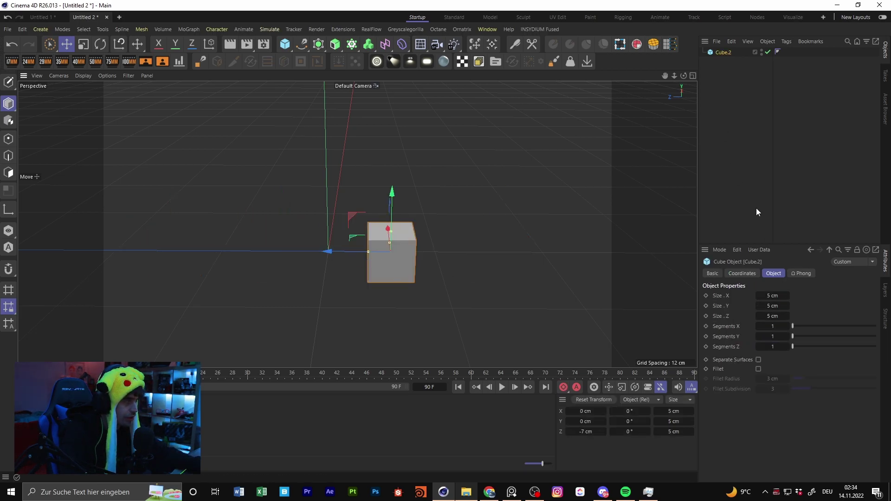
- Set the Modeling quantize values to Move 5 cm, Rotate 5° and Scale 5 %
{"action": "left_click", "coordinate": [719, 250]}
{"action": "left_click", "coordinate": [745, 100]}
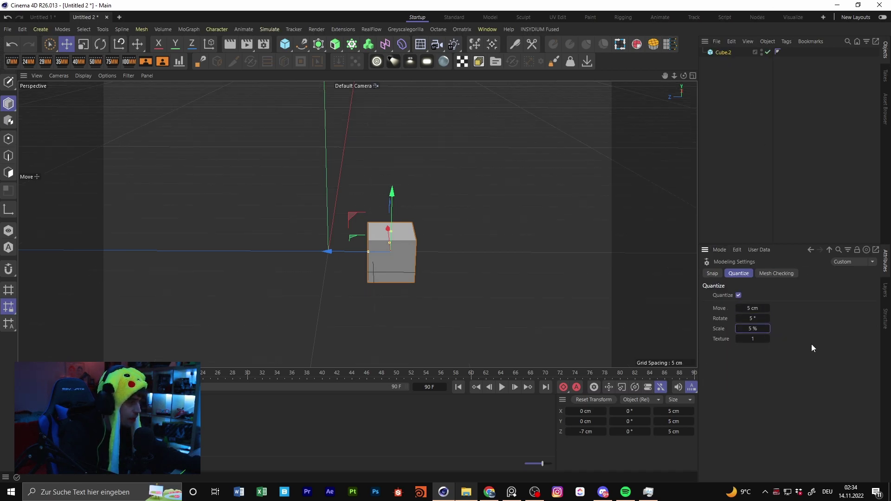
- Try rotating the cube with quantizing enabled and undo the rotation
{"action": "key", "text": "r"}
{"action": "left_click_drag", "start_coordinate": [423, 232], "coordinate": [276, 204]}
{"action": "key", "text": "ctrl+z"}
{"action": "key", "text": "ctrl+z"}
- Select the remaining cube and delete it to empty the scene
{"action": "left_click_drag", "start_coordinate": [779, 151], "coordinate": [644, 21]}
{"action": "key", "text": "Delete"}
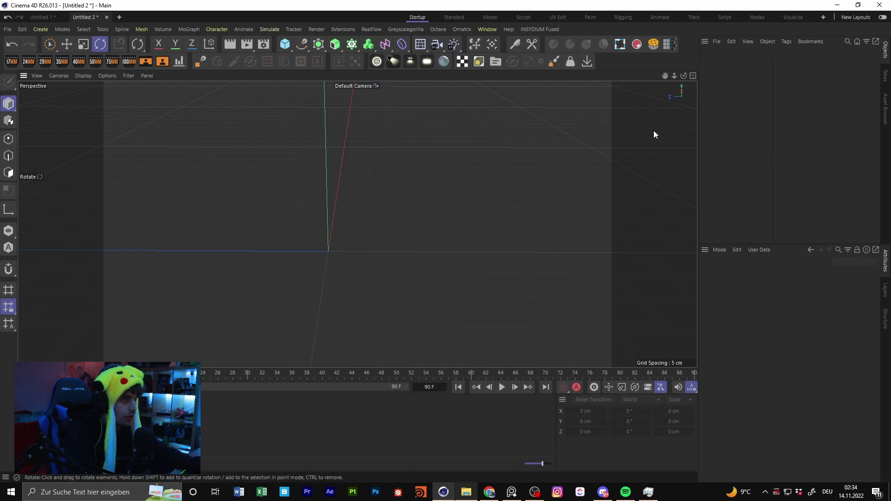